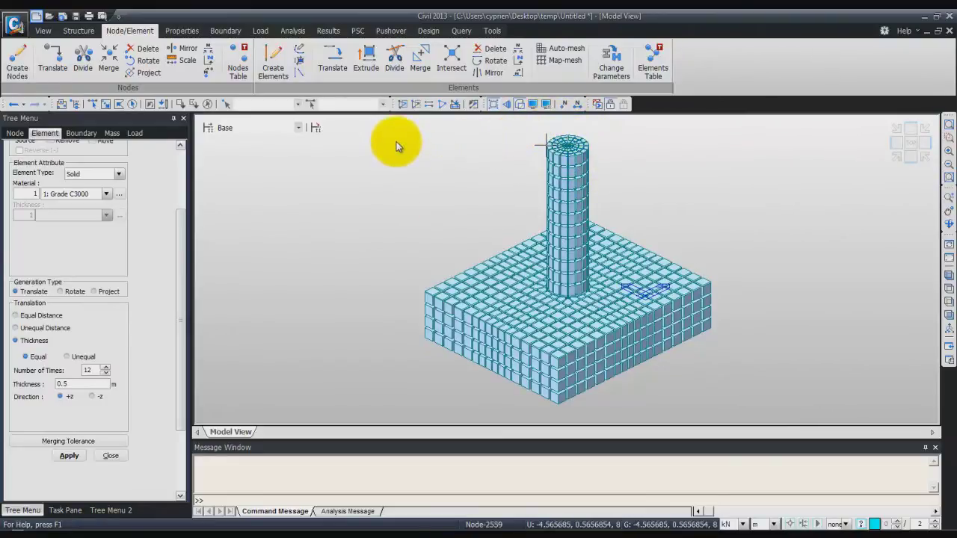
- Move the Subgroup1 plate elements from the footing up by 0, 0, 8.5 m with Translate Elements
{"action": "left_click", "coordinate": [64, 104]}
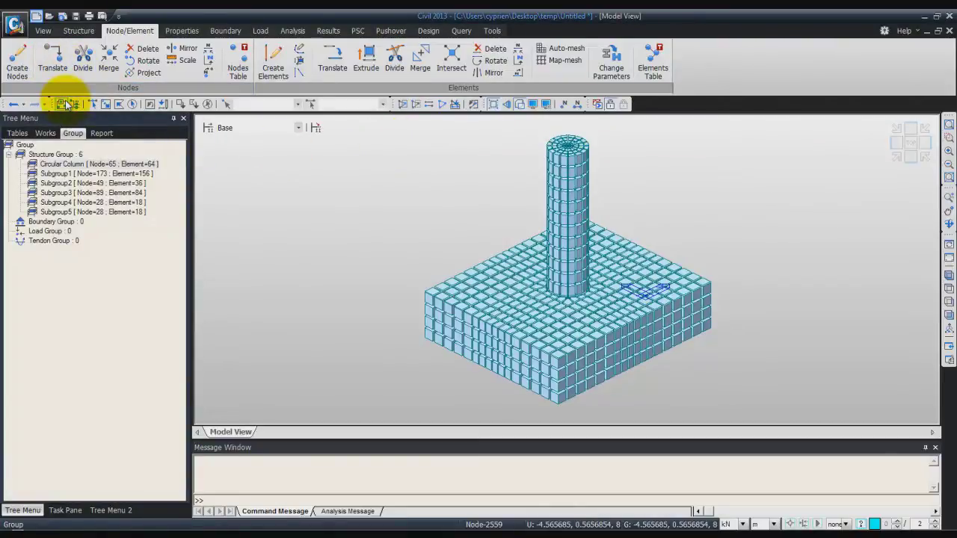
{"action": "double_click", "coordinate": [88, 174]}
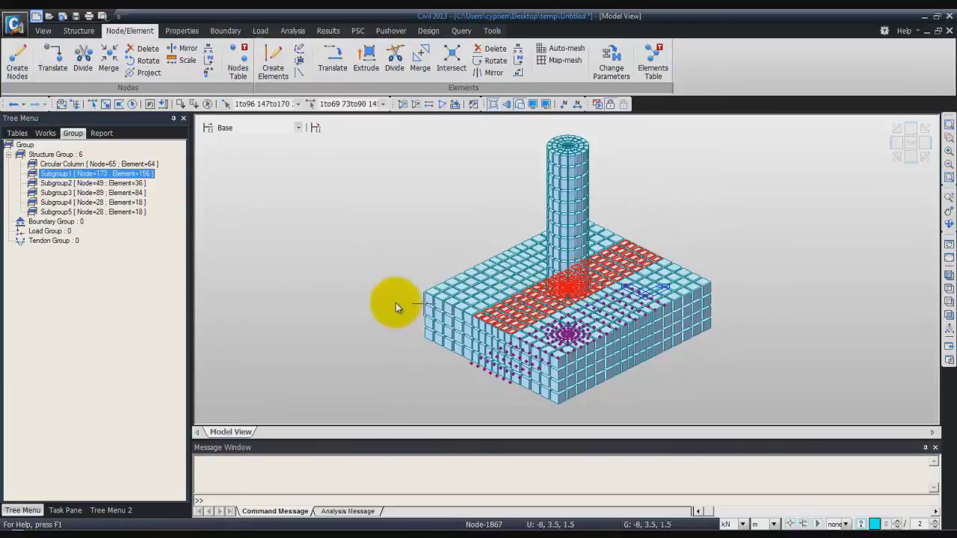
{"action": "left_click", "coordinate": [332, 55]}
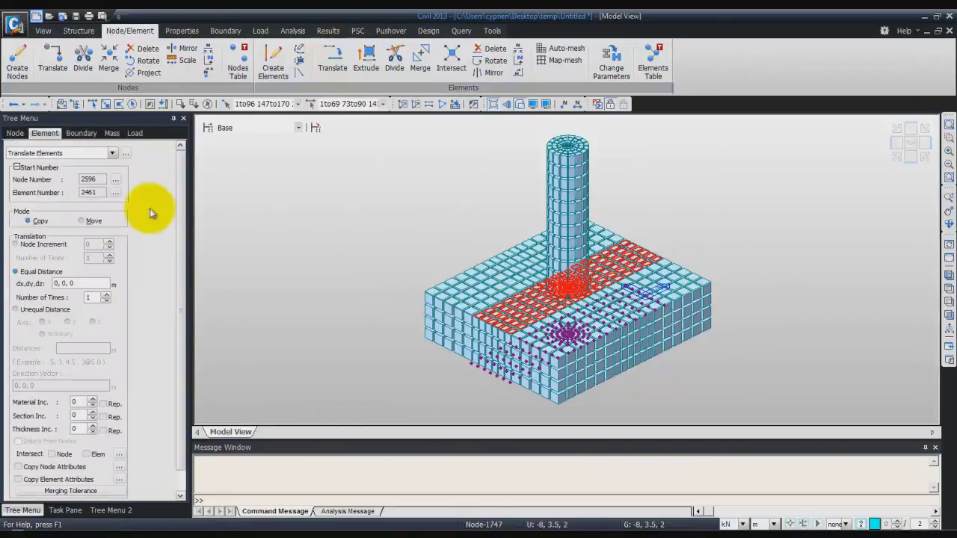
{"action": "left_click", "coordinate": [81, 220]}
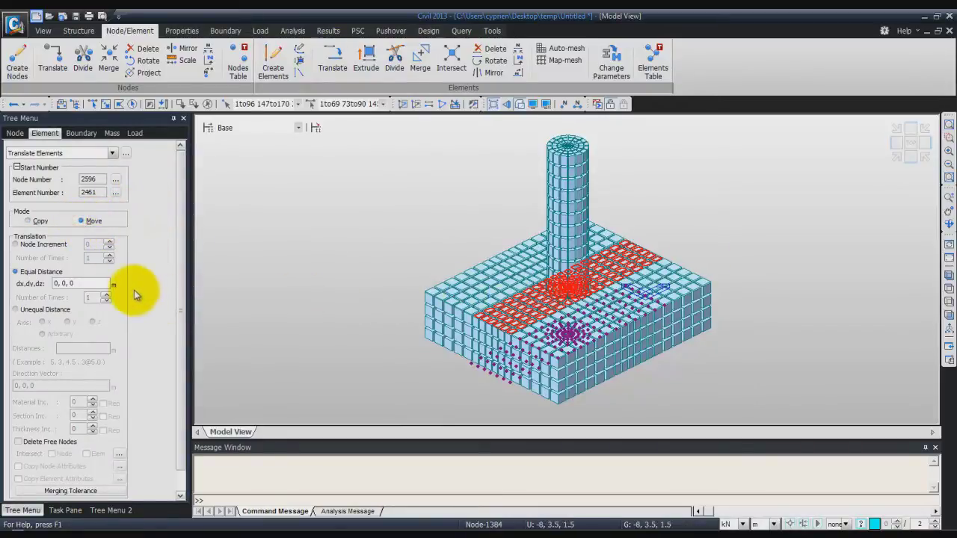
{"action": "left_click", "coordinate": [80, 284]}
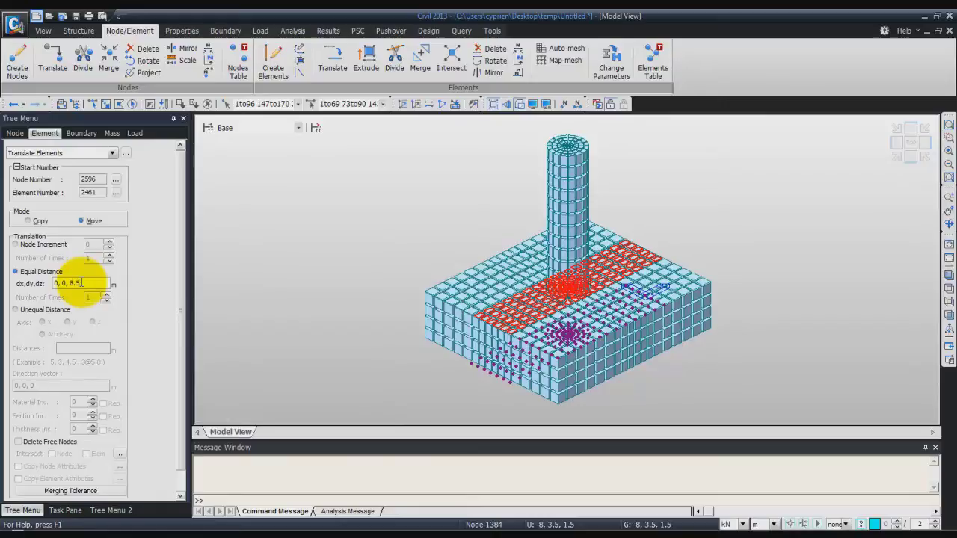
{"action": "scroll", "coordinate": [171, 427], "scroll_direction": "down", "scroll_amount": 1}
{"action": "left_click", "coordinate": [74, 489]}
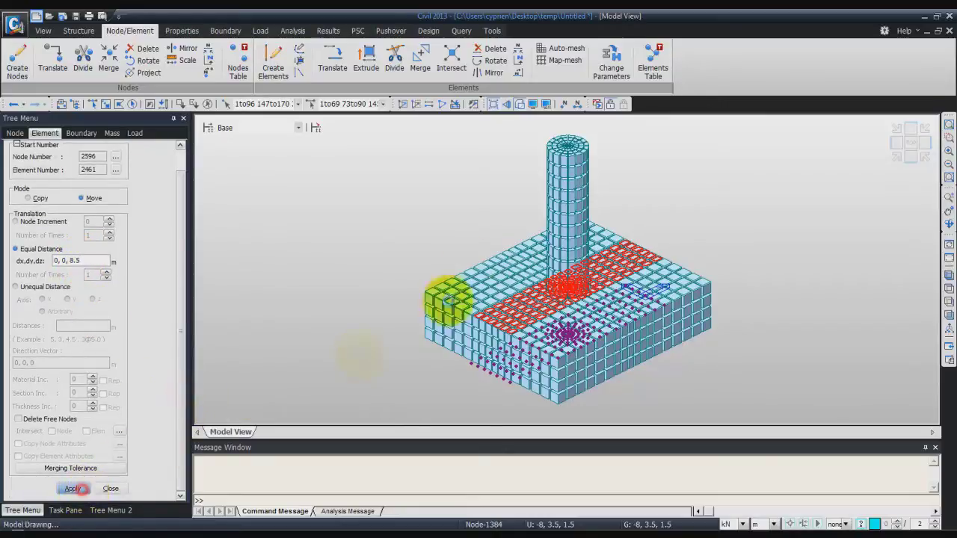
- Select the raised plate elements above the column with a polygon and activate only them
{"action": "left_click", "coordinate": [894, 155]}
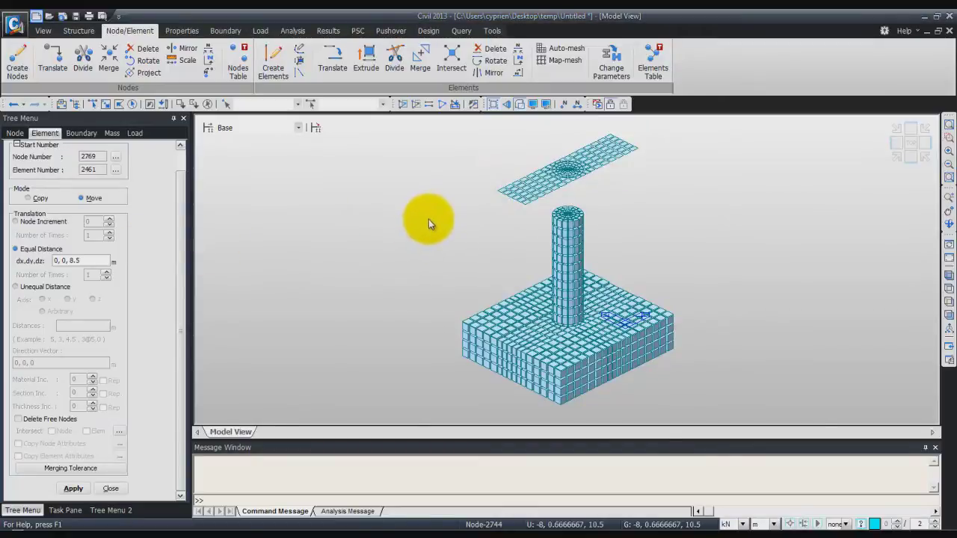
{"action": "left_click", "coordinate": [119, 106]}
{"action": "left_click", "coordinate": [474, 189]}
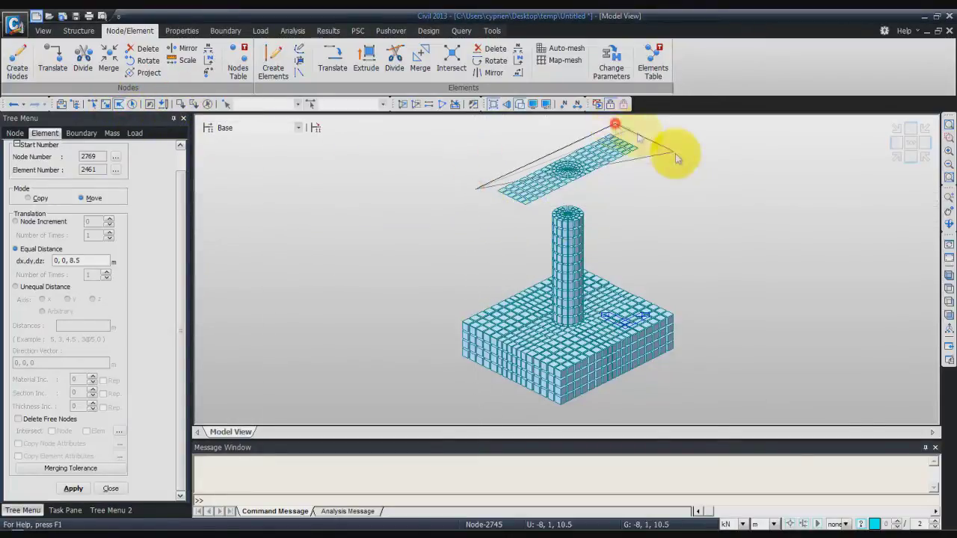
{"action": "left_click", "coordinate": [655, 151]}
{"action": "double_click", "coordinate": [523, 225]}
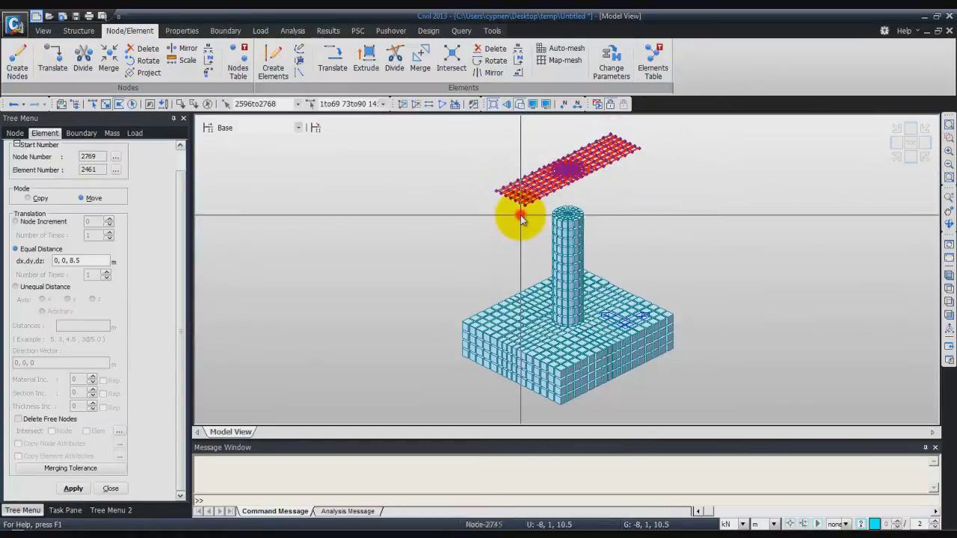
{"action": "left_click", "coordinate": [43, 31]}
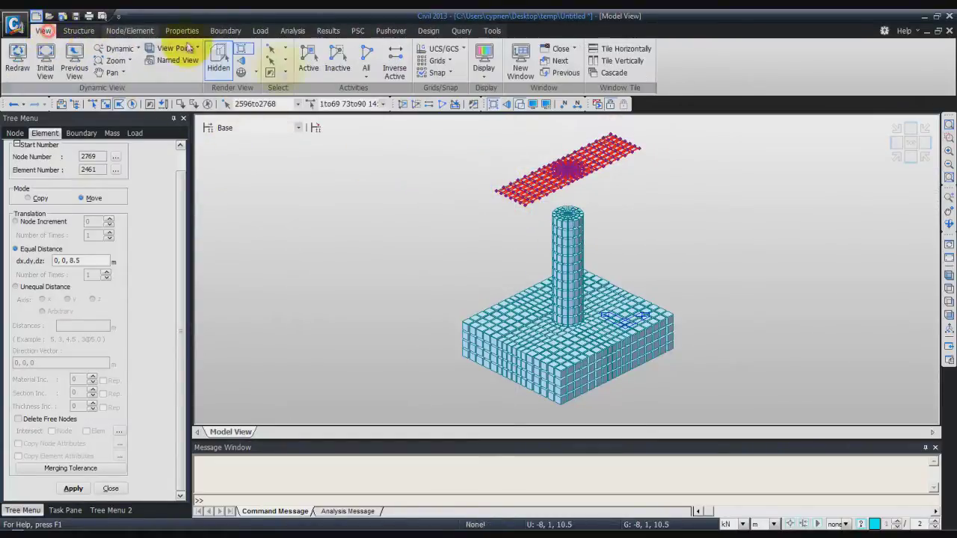
{"action": "left_click", "coordinate": [309, 60]}
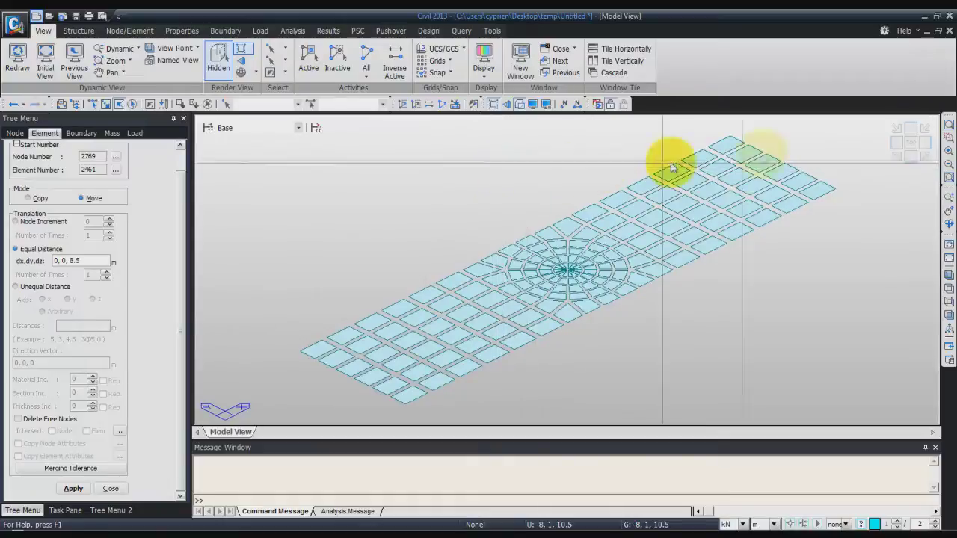
- Turn off the shrunken element display and show the plate's nodes with their node numbers
{"action": "left_click", "coordinate": [912, 142]}
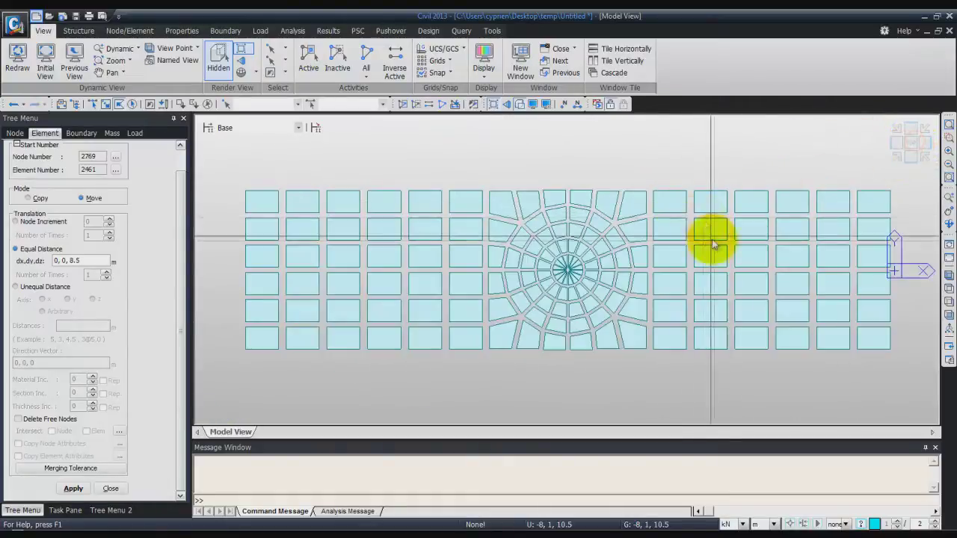
{"action": "left_click", "coordinate": [493, 105]}
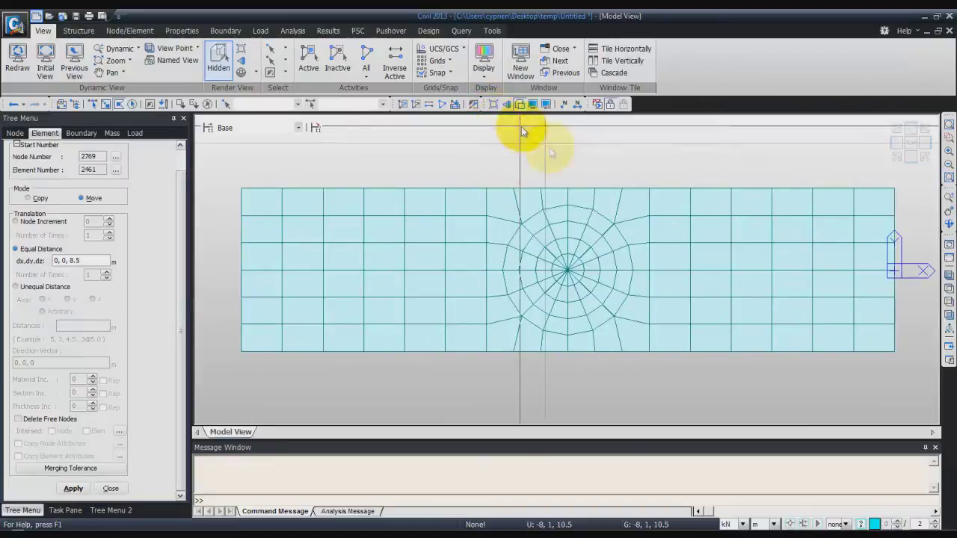
{"action": "left_click", "coordinate": [564, 105]}
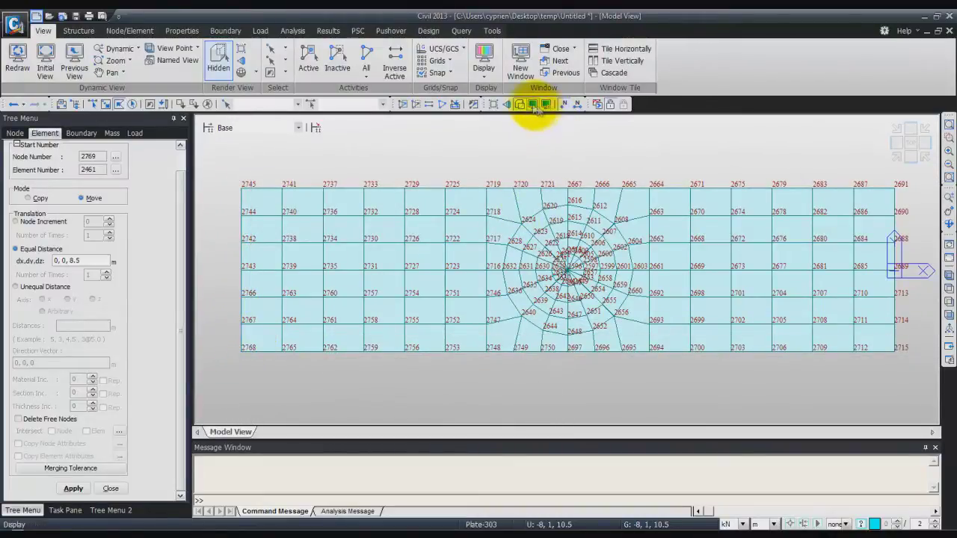
{"action": "left_click", "coordinate": [533, 106]}
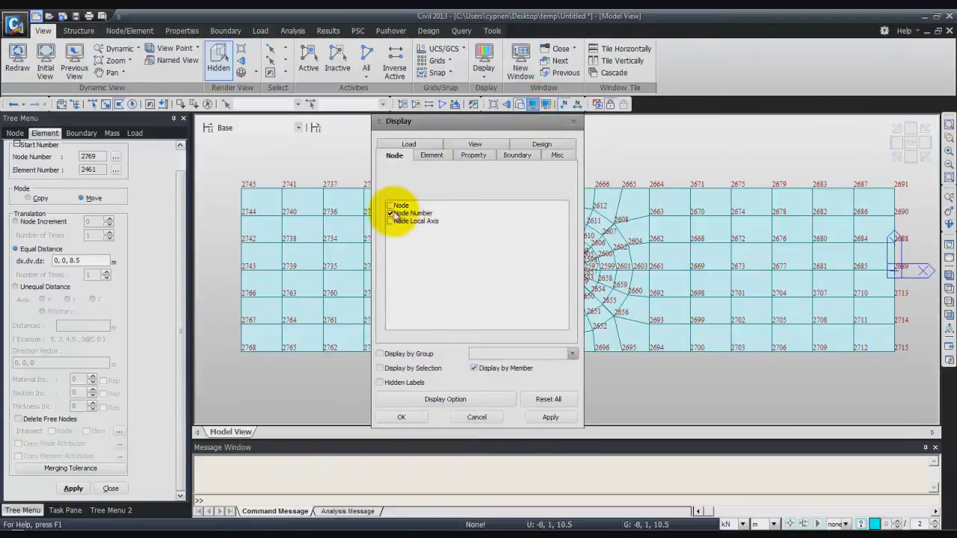
{"action": "left_click", "coordinate": [409, 418]}
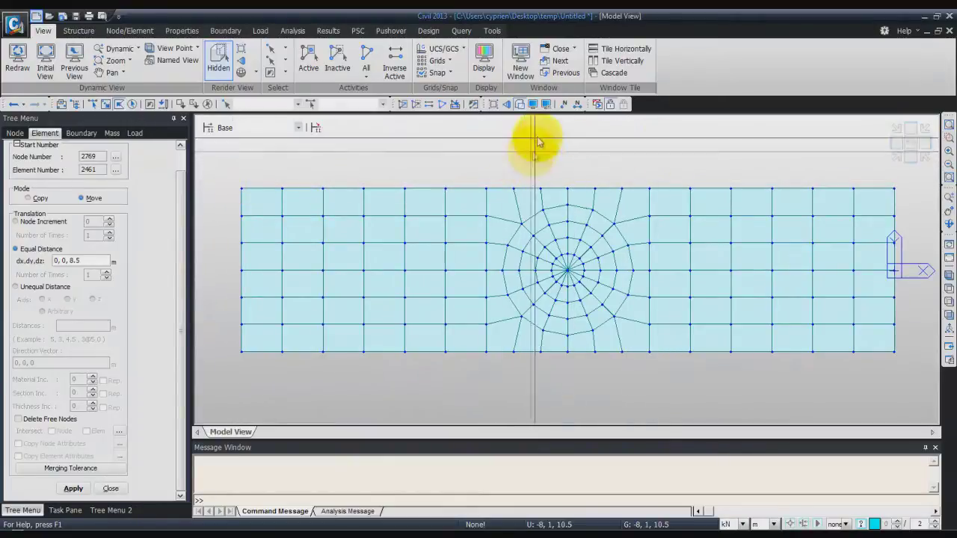
{"action": "left_click", "coordinate": [567, 104]}
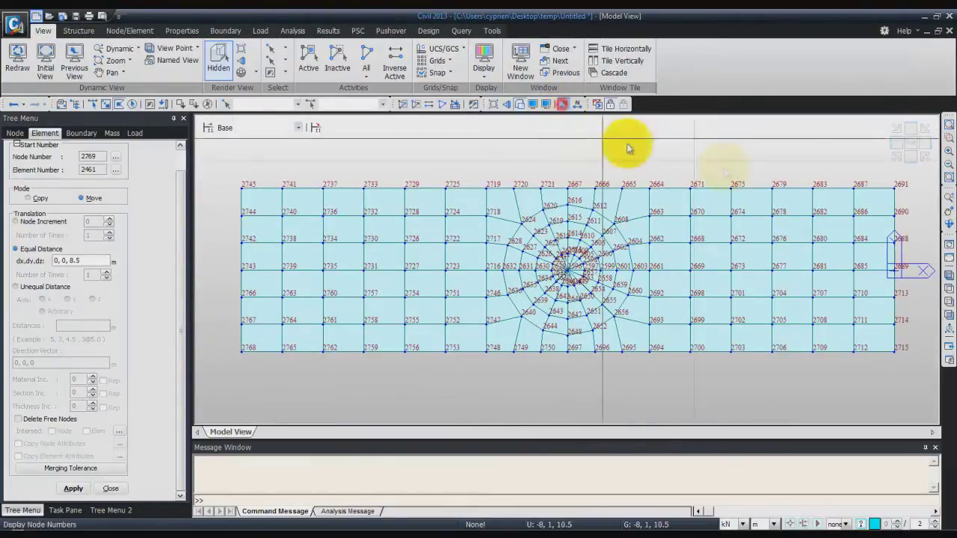
- Copy the plate's end corner nodes 2745 and 2768 once by 0, 0, -1.5 m with Translate Nodes
{"action": "left_click", "coordinate": [946, 275]}
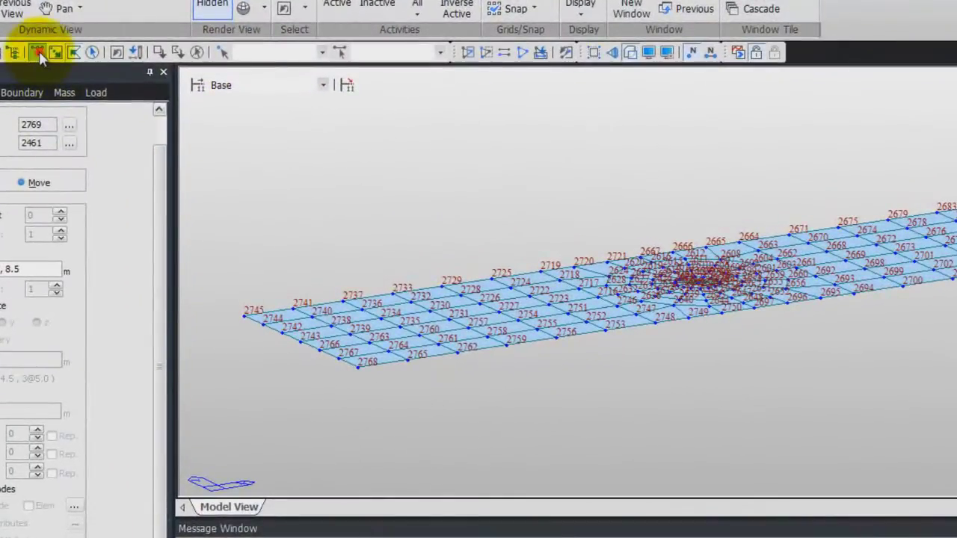
{"action": "left_click", "coordinate": [39, 52]}
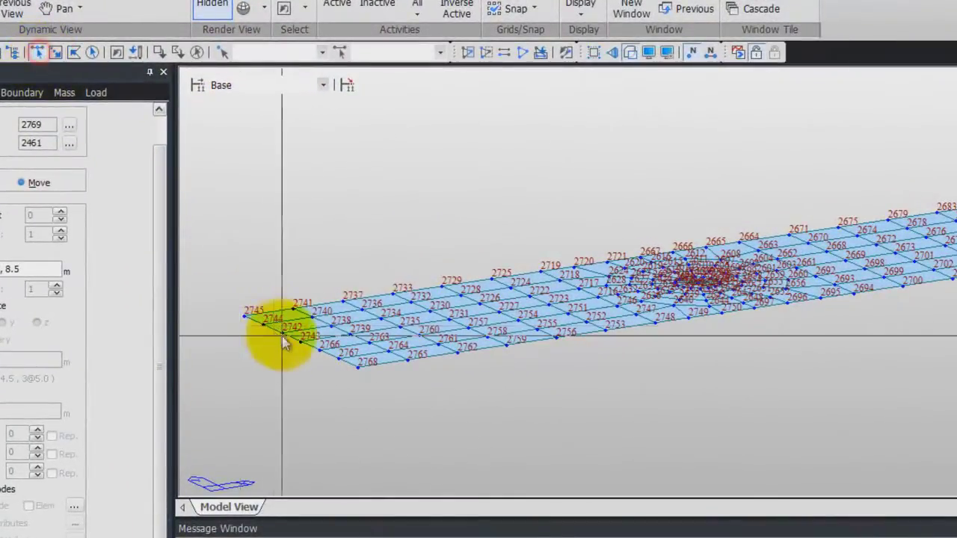
{"action": "left_click", "coordinate": [243, 316]}
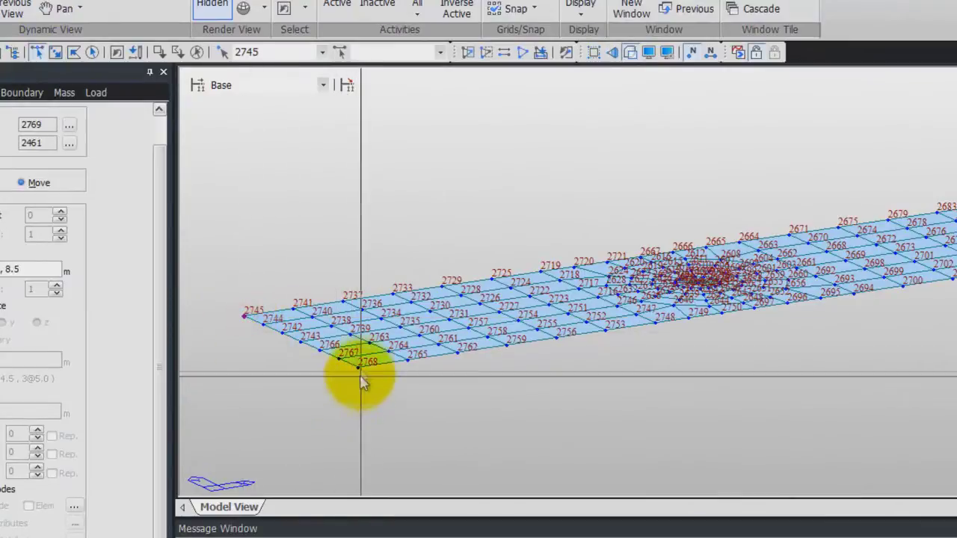
{"action": "left_click", "coordinate": [359, 367]}
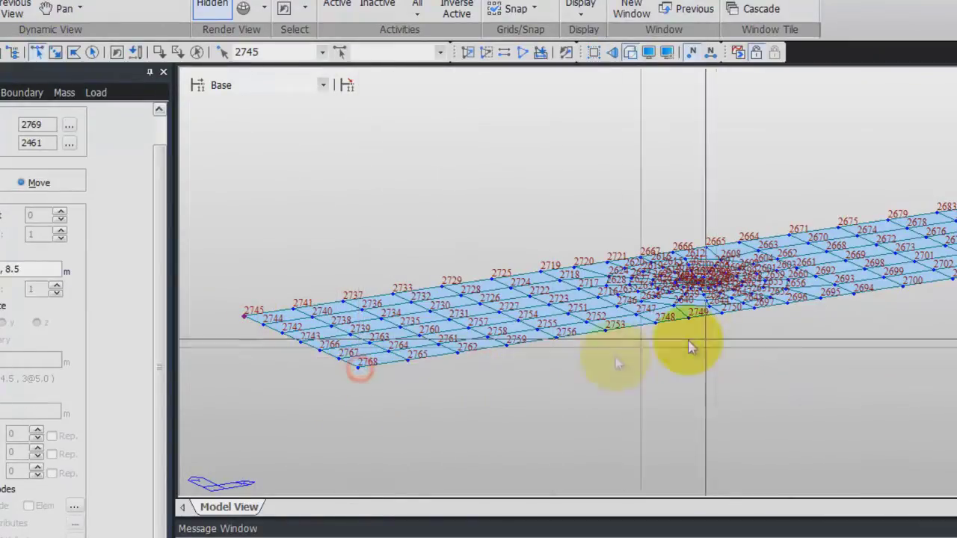
{"action": "left_click", "coordinate": [358, 366]}
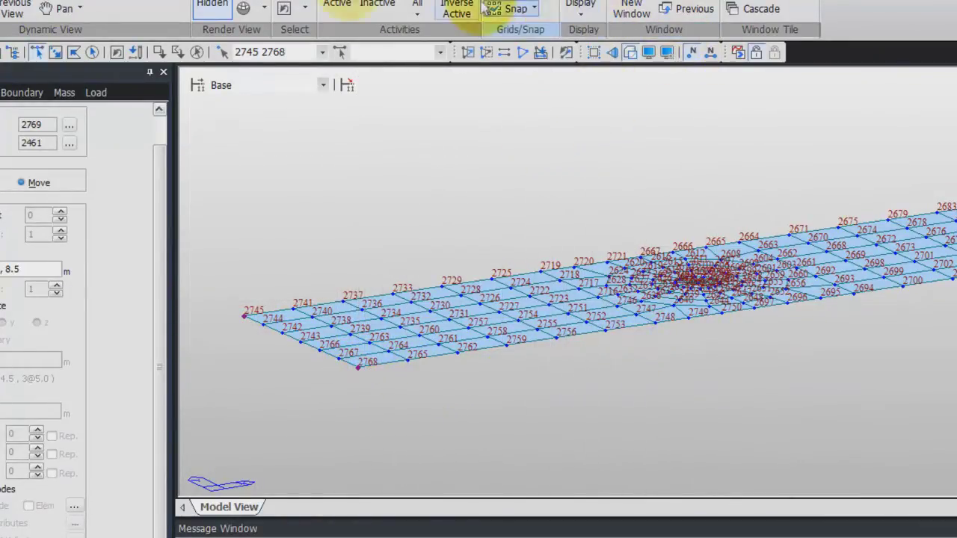
{"action": "left_click", "coordinate": [22, 2]}
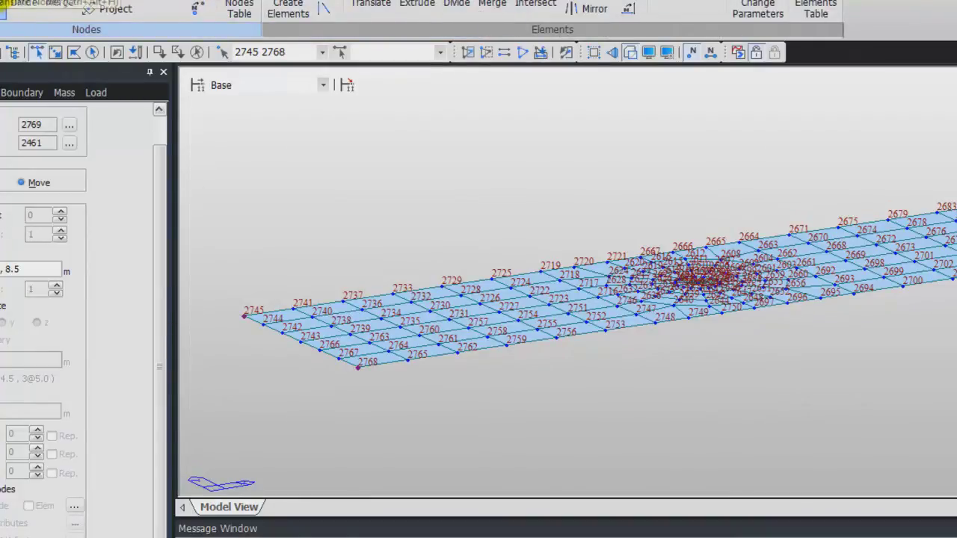
{"action": "left_click", "coordinate": [4, 2]}
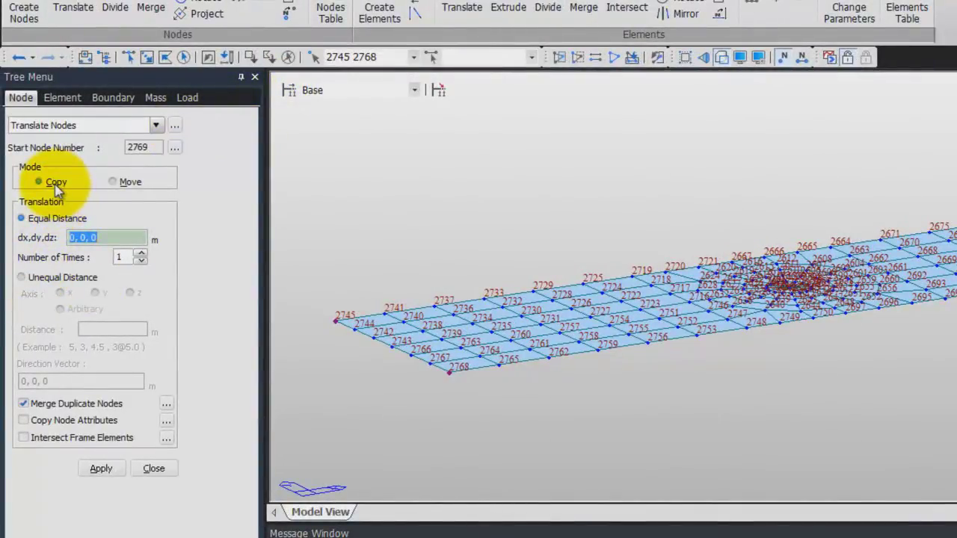
{"action": "left_click", "coordinate": [107, 236]}
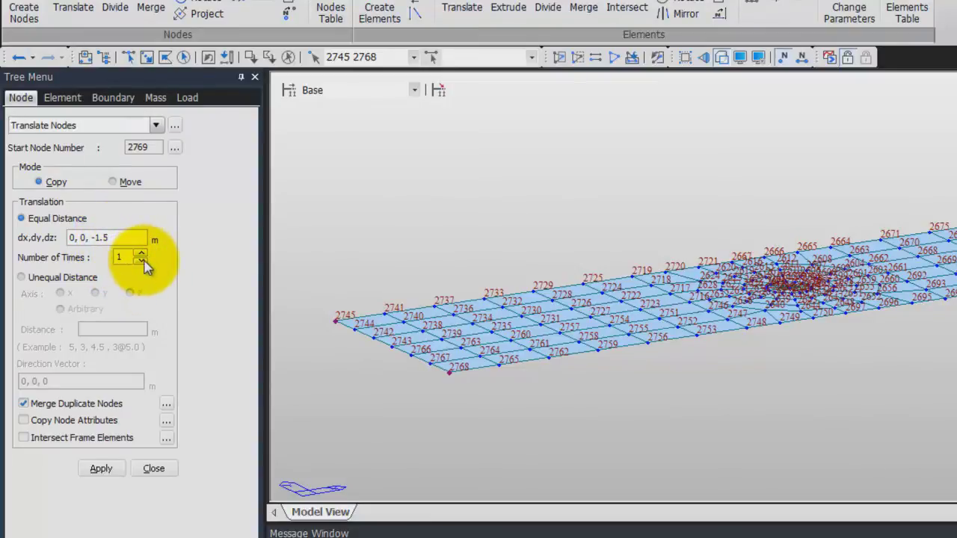
{"action": "left_click", "coordinate": [96, 469]}
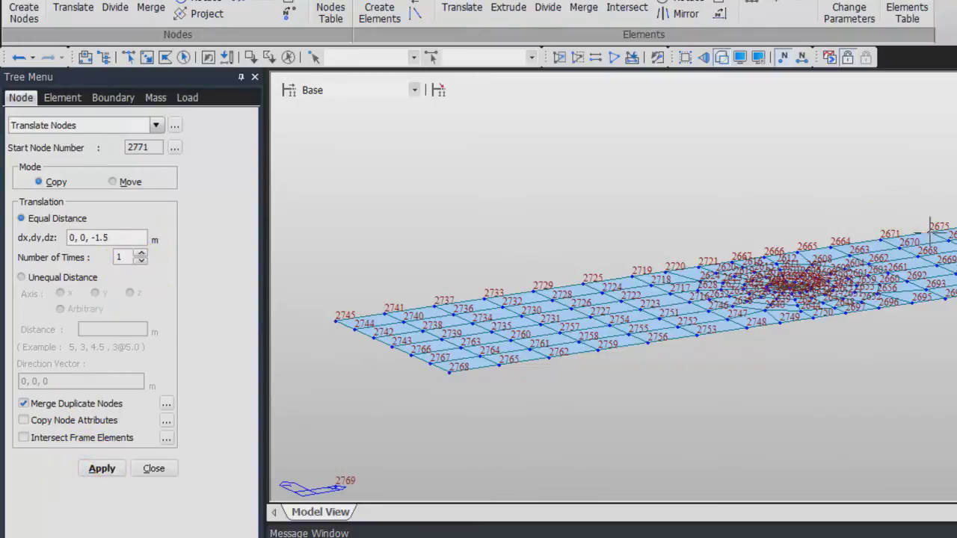
- Copy edge nodes 2748 and 2694 beside the circular mesh once by 0, 0, -2.5 m
{"action": "middle_click_drag", "start_coordinate": [726, 403], "coordinate": [726, 321]}
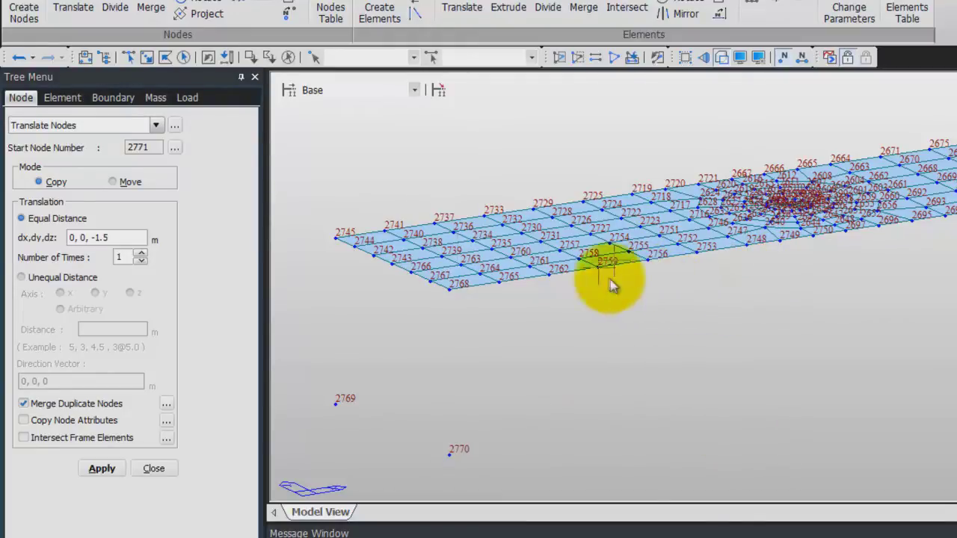
{"action": "left_click", "coordinate": [128, 57]}
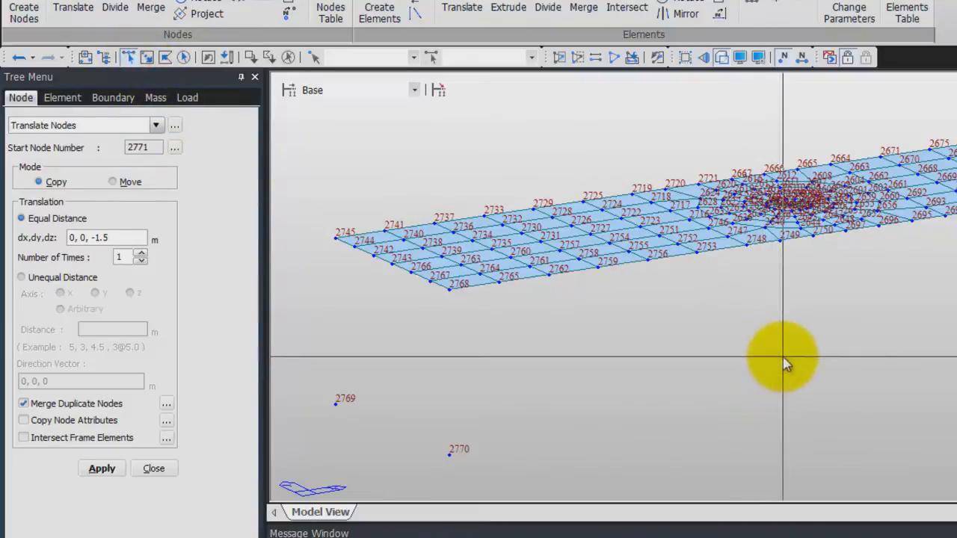
{"action": "left_click", "coordinate": [747, 249]}
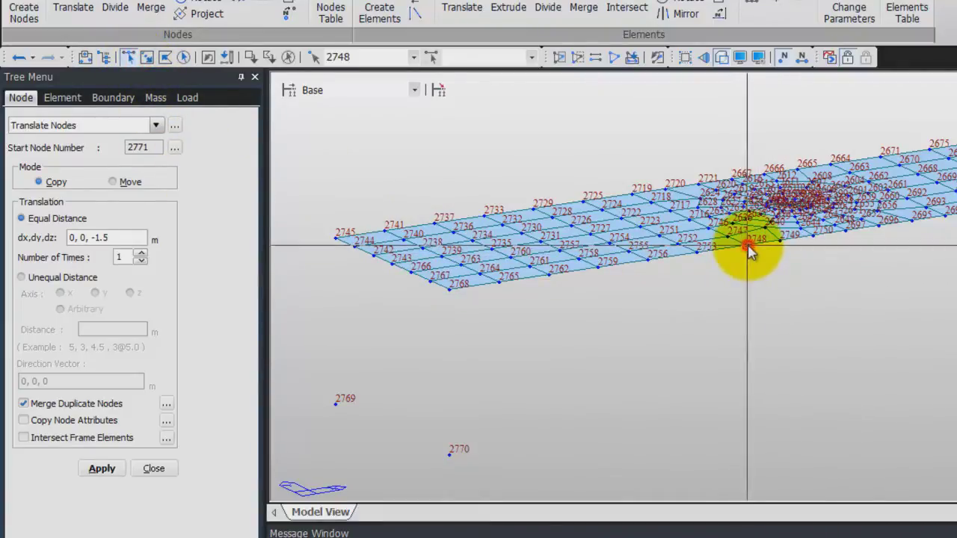
{"action": "left_click", "coordinate": [948, 217]}
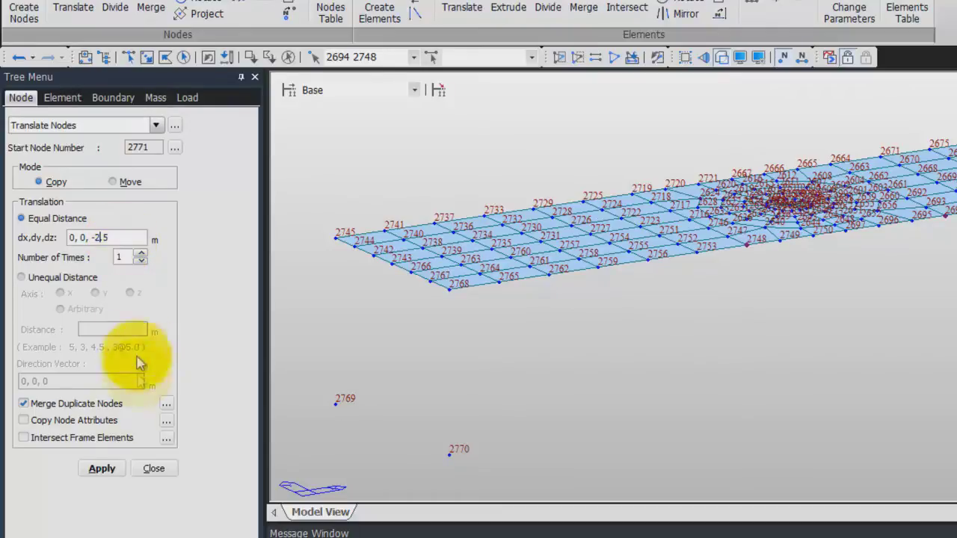
{"action": "left_click", "coordinate": [100, 468]}
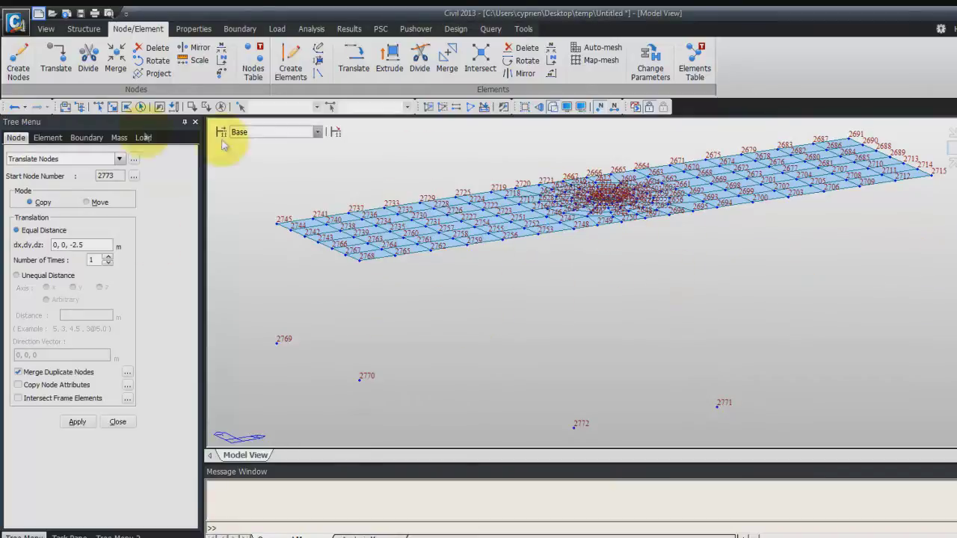
- Copy edge nodes 2706 and 2679 once by 0, 0, -2 m with Translate Nodes
{"action": "left_click", "coordinate": [109, 107]}
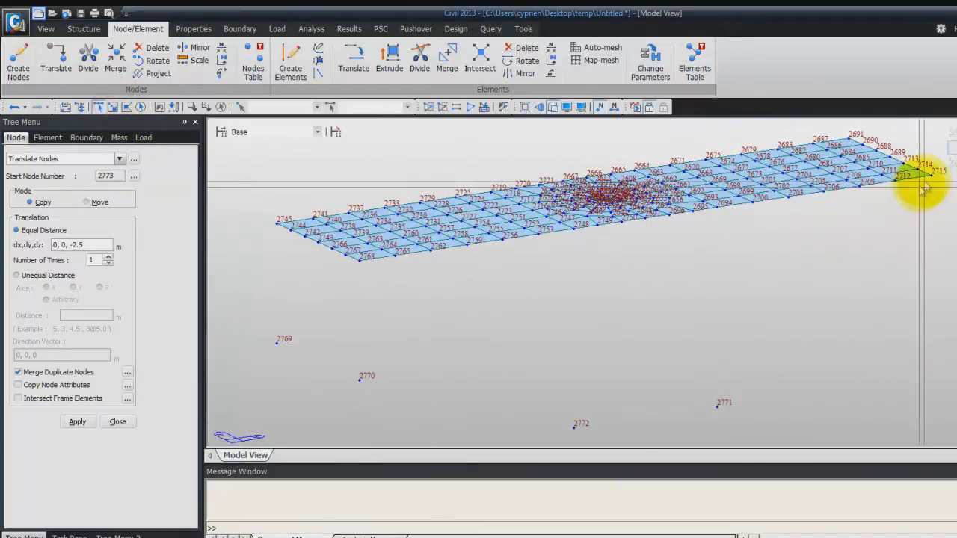
{"action": "left_click", "coordinate": [826, 193]}
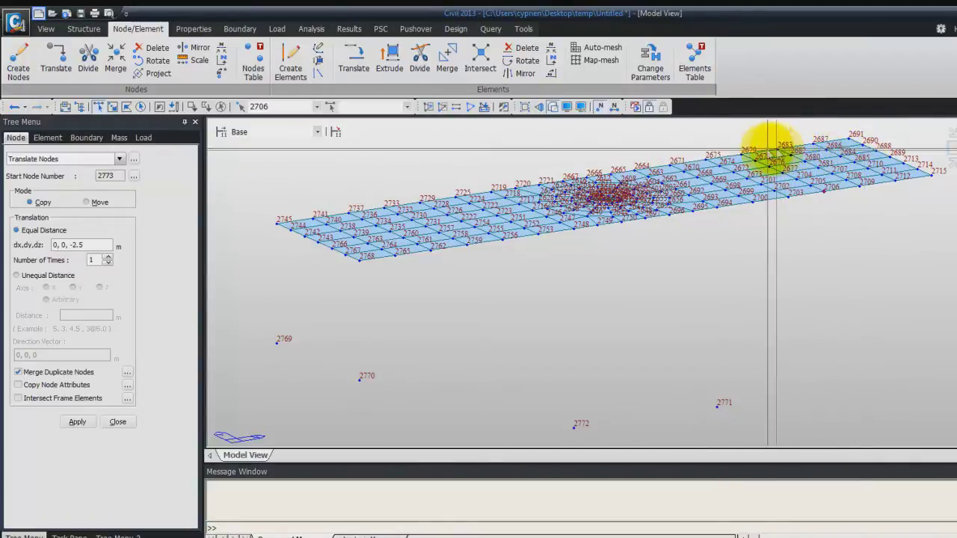
{"action": "left_click", "coordinate": [743, 154]}
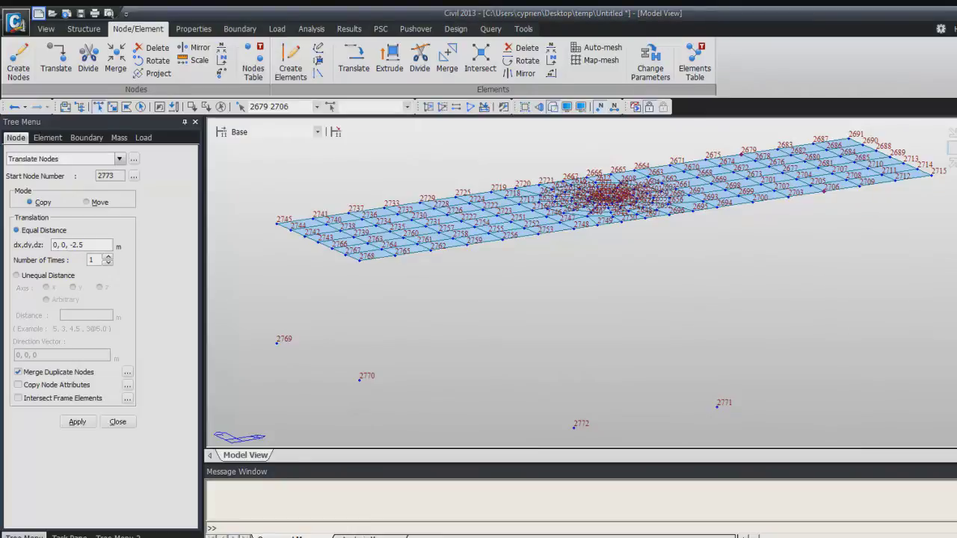
{"action": "left_click", "coordinate": [84, 244]}
{"action": "double_click", "coordinate": [86, 245]}
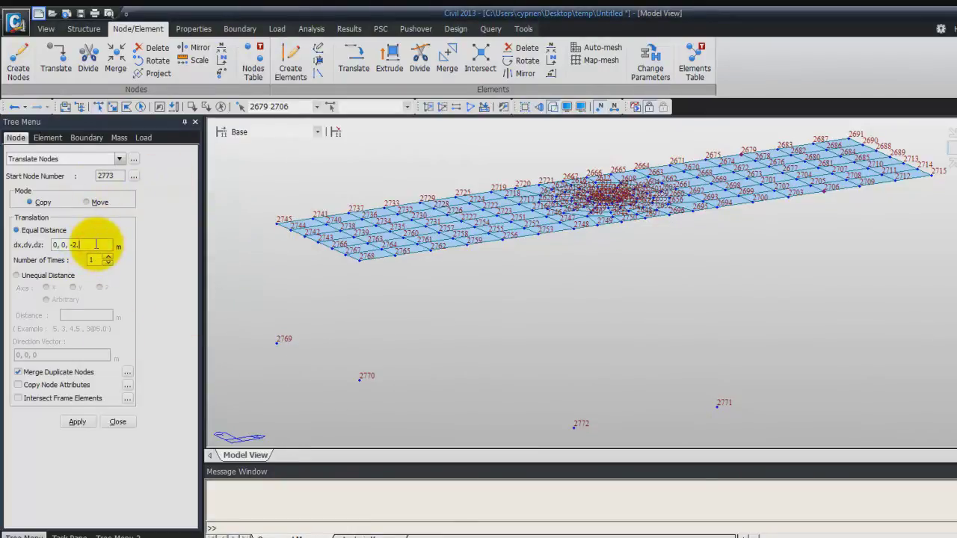
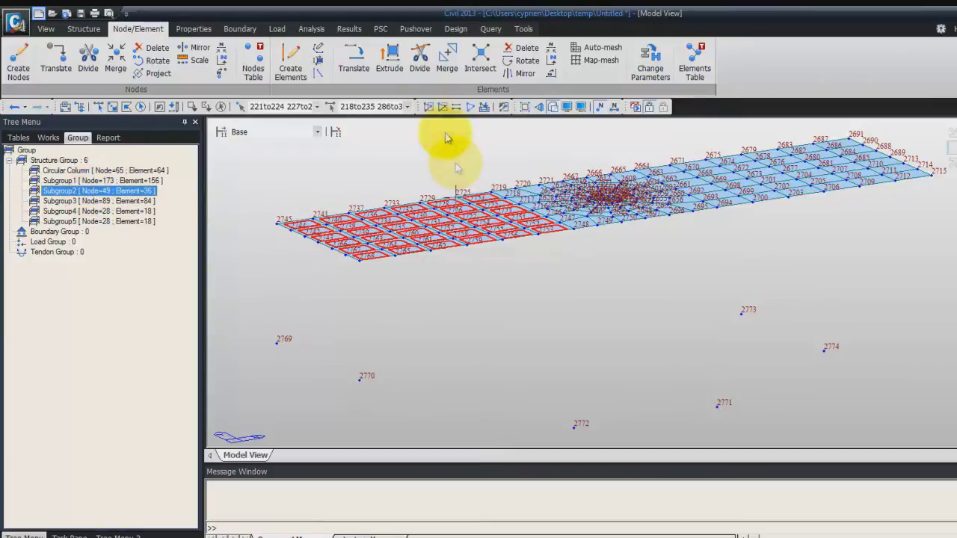
- Set up an extrusion of the Subgroup2 plates from planar to solid elements, generated by projecting on a plane
{"action": "left_click", "coordinate": [379, 58]}
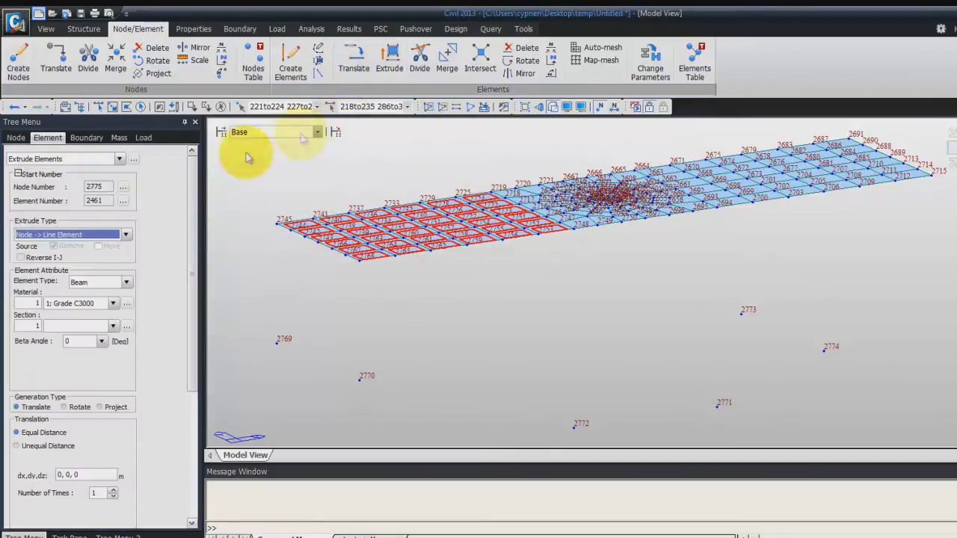
{"action": "left_click", "coordinate": [126, 234]}
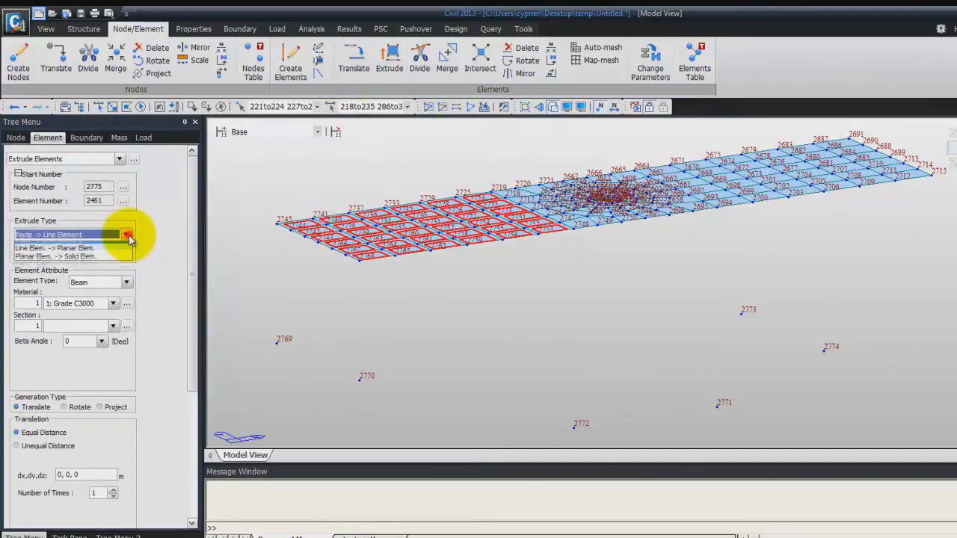
{"action": "left_click", "coordinate": [100, 263]}
{"action": "left_click_drag", "start_coordinate": [190, 274], "coordinate": [191, 323]}
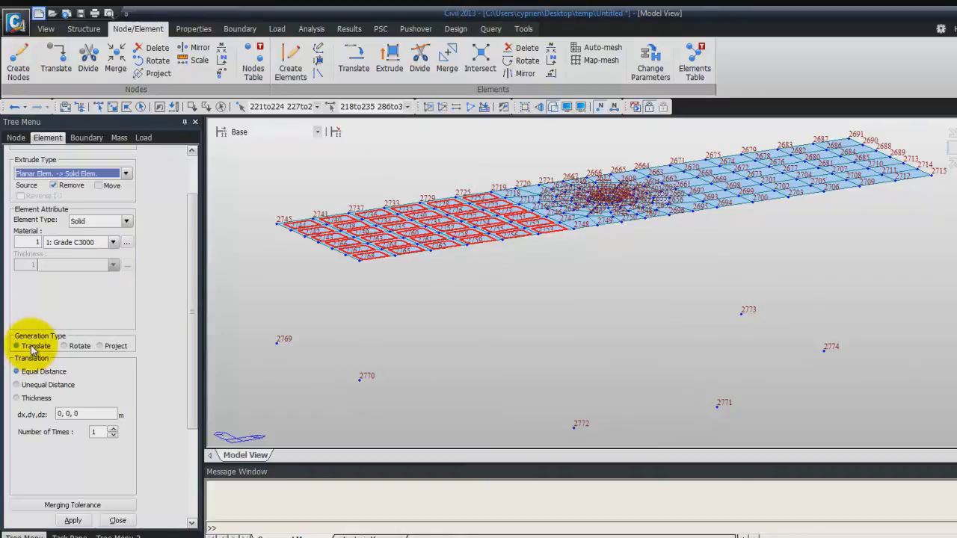
{"action": "left_click", "coordinate": [102, 347]}
{"action": "scroll", "coordinate": [188, 373], "scroll_direction": "down", "scroll_amount": 3}
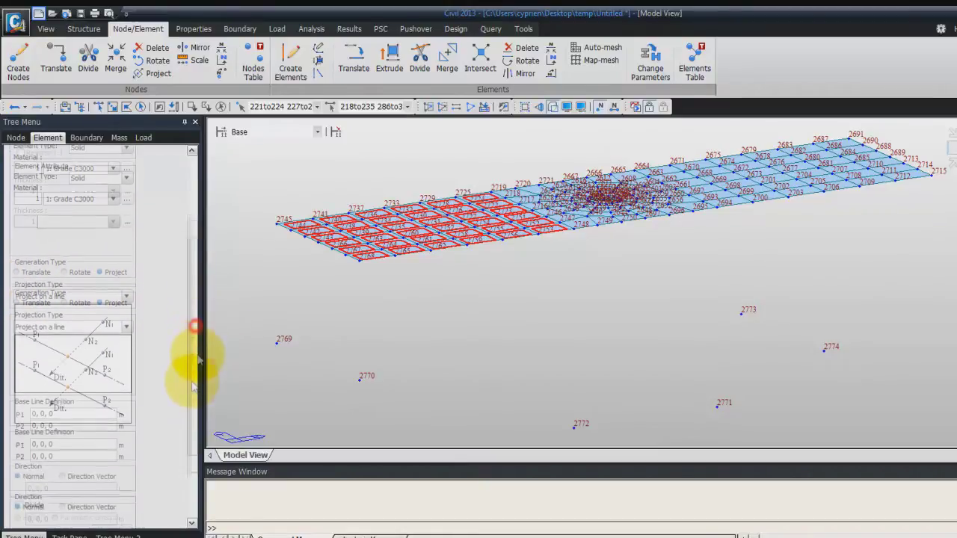
{"action": "left_click", "coordinate": [124, 260]}
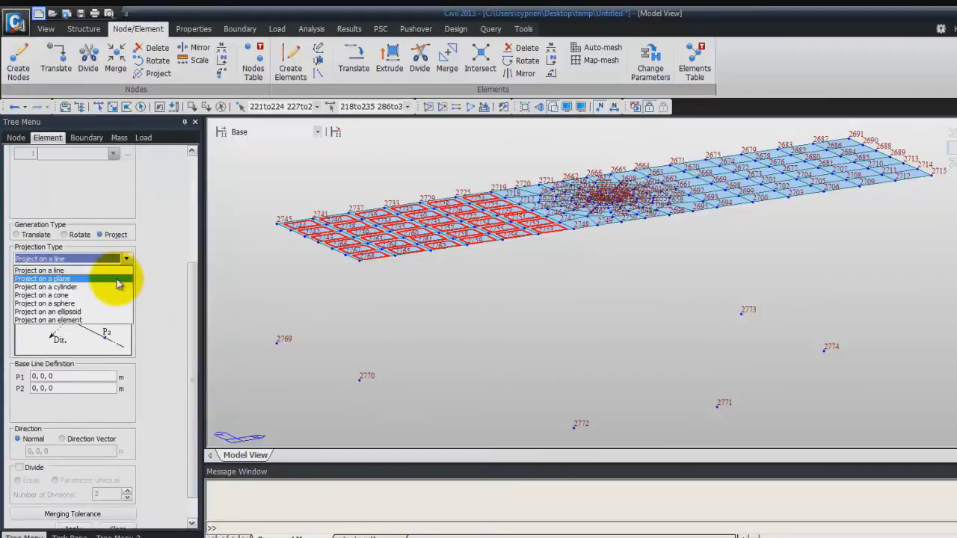
{"action": "left_click", "coordinate": [116, 280]}
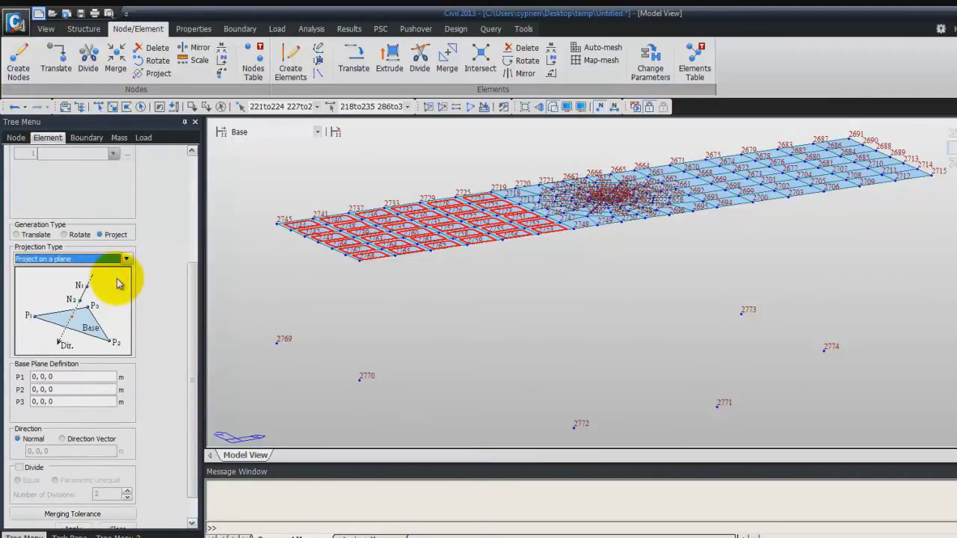
- Define the projection's base plane with nodes 2769, 2770 and 2772 as P1, P2 and P3
{"action": "left_click", "coordinate": [64, 377]}
{"action": "left_click", "coordinate": [274, 352]}
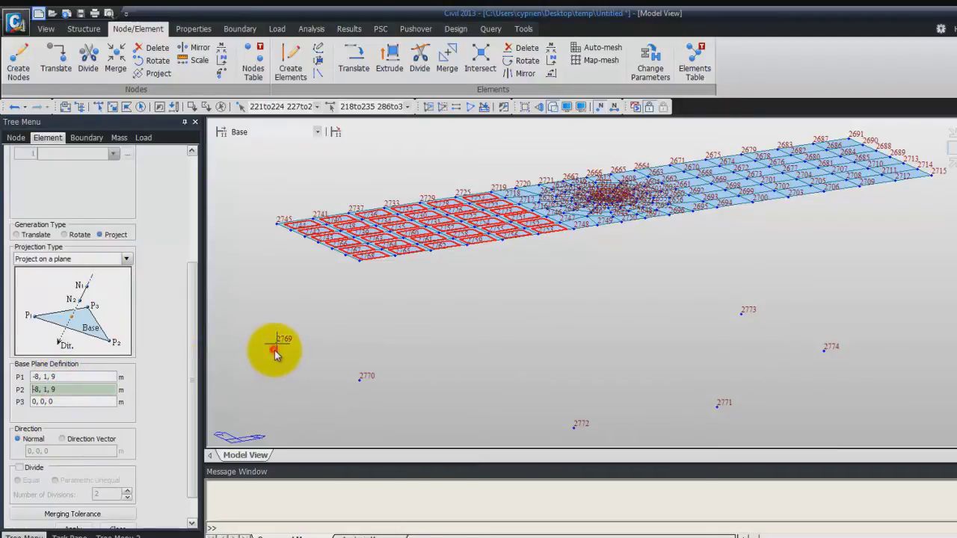
{"action": "left_click", "coordinate": [359, 378]}
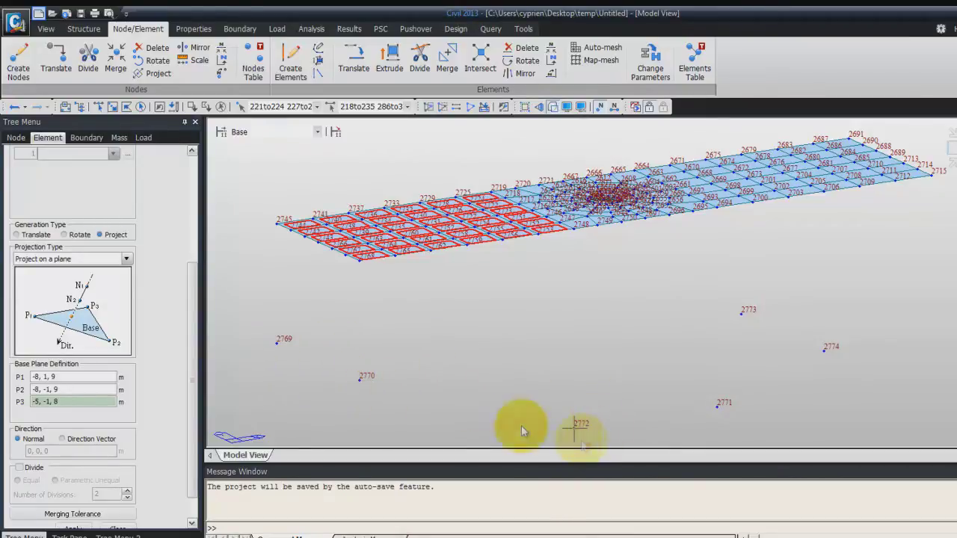
- Project the Subgroup2 plates along direction vector 0, 0, -1 with 5 equal divisions to generate the solid elements
{"action": "left_click", "coordinate": [161, 408]}
{"action": "scroll", "coordinate": [192, 389], "scroll_direction": "down", "scroll_amount": 1}
{"action": "left_click", "coordinate": [63, 407]}
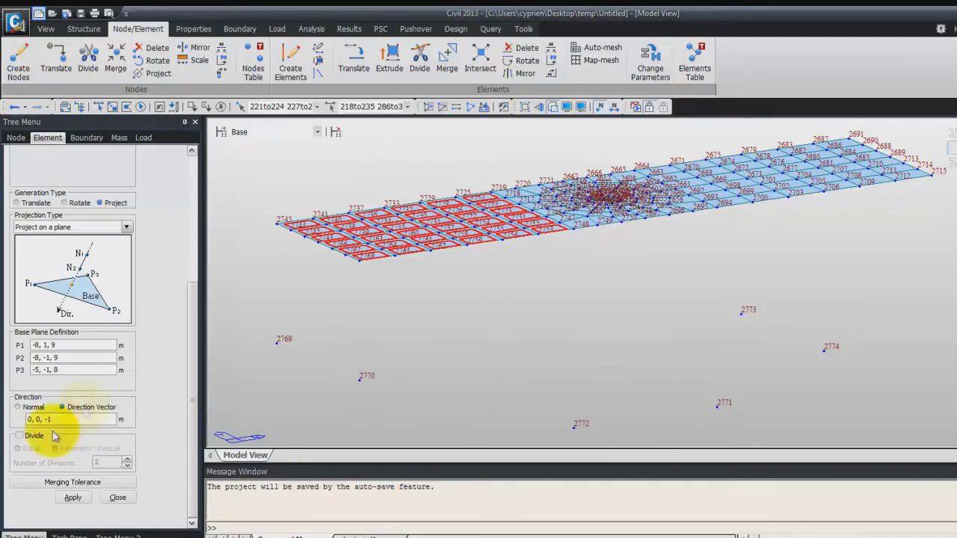
{"action": "left_click", "coordinate": [23, 437]}
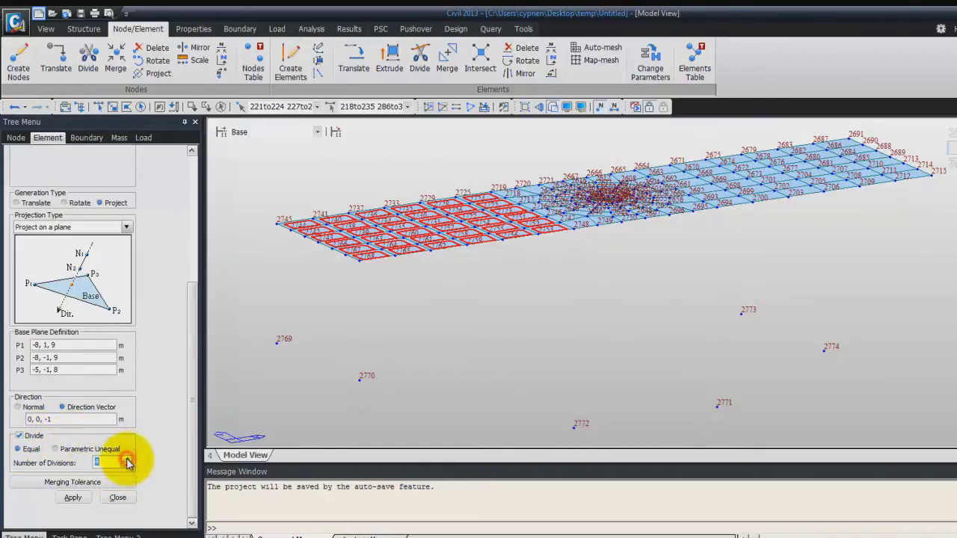
{"action": "type", "text": "5"}
{"action": "left_click", "coordinate": [73, 497]}
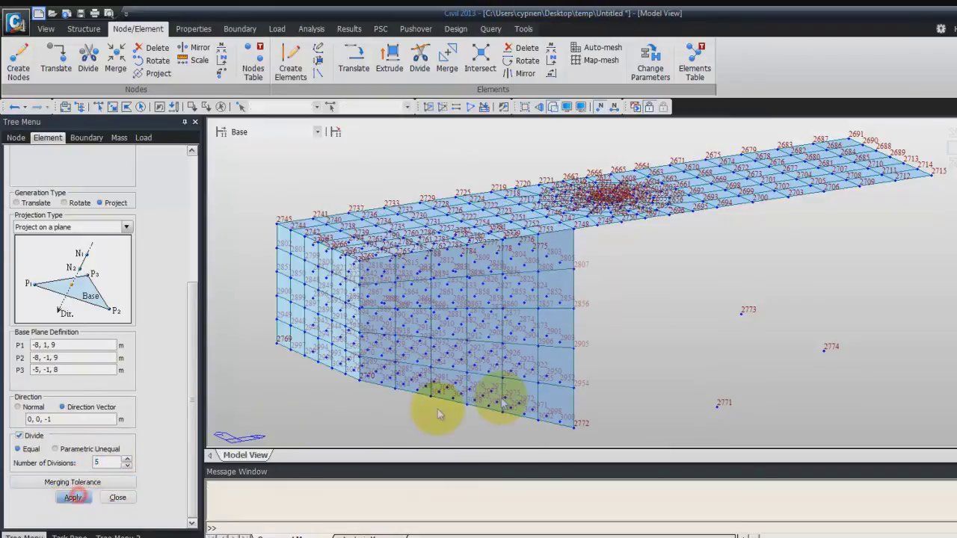
- Extrude the Subgroup3 plates from planar to solid elements by 0, 0, -0.5 m at equal distance, 5 times
{"action": "mouse_move", "coordinate": [493, 398]}
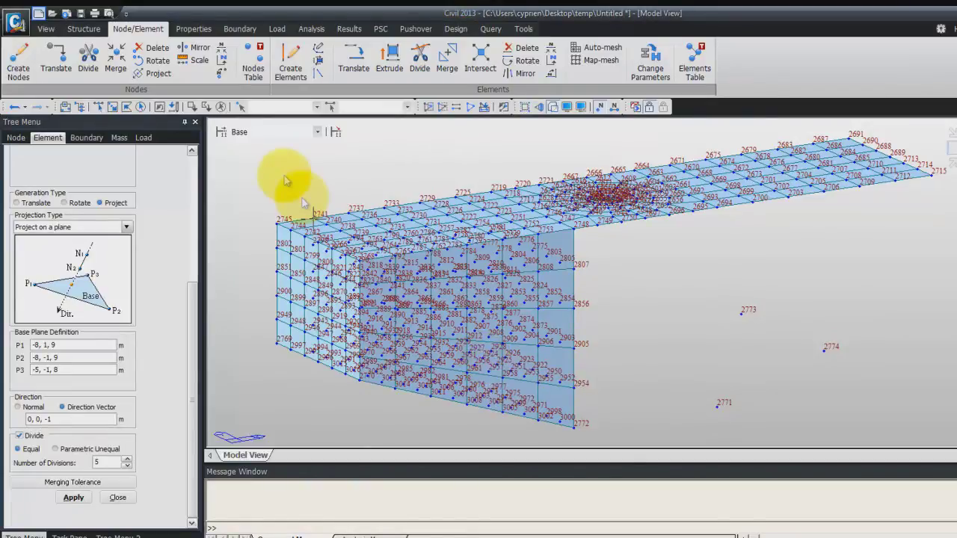
{"action": "left_click", "coordinate": [65, 107]}
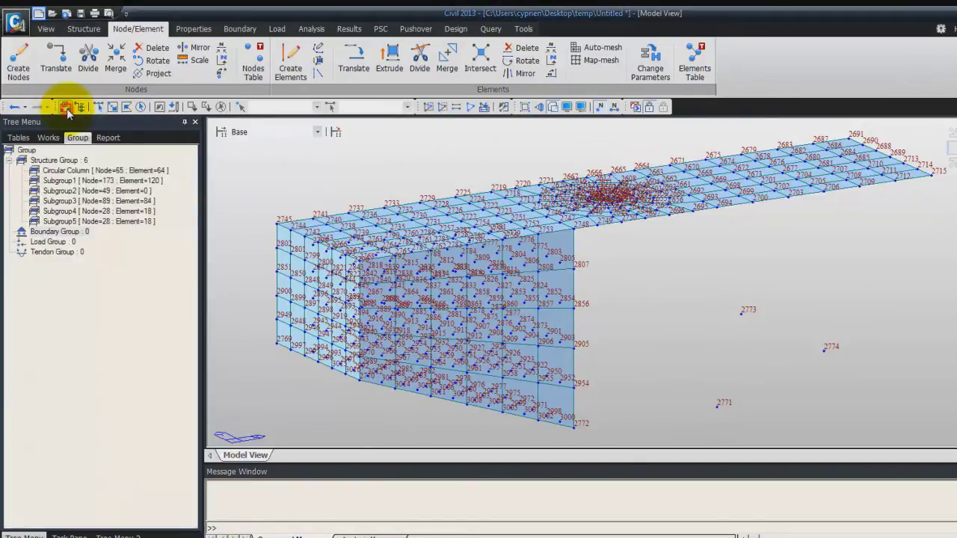
{"action": "double_click", "coordinate": [87, 202]}
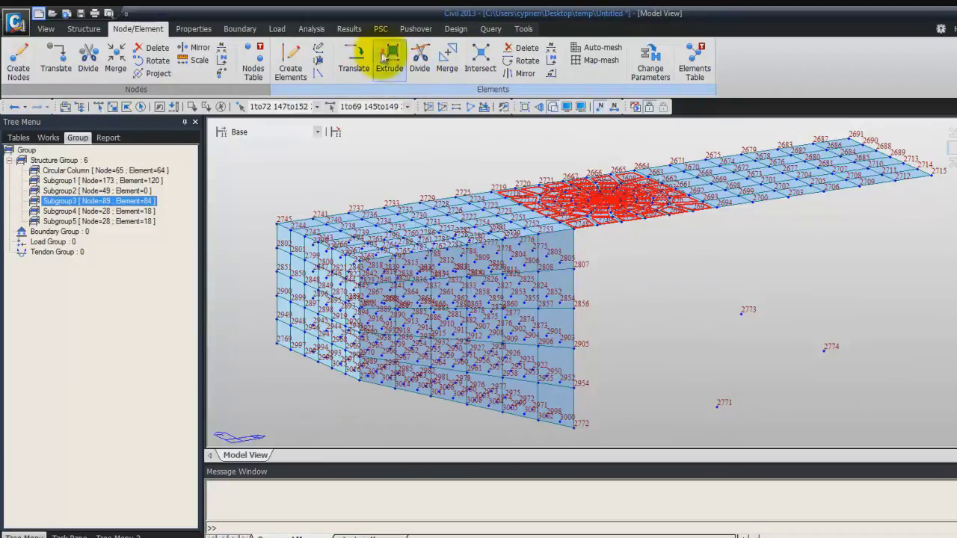
{"action": "left_click", "coordinate": [351, 56]}
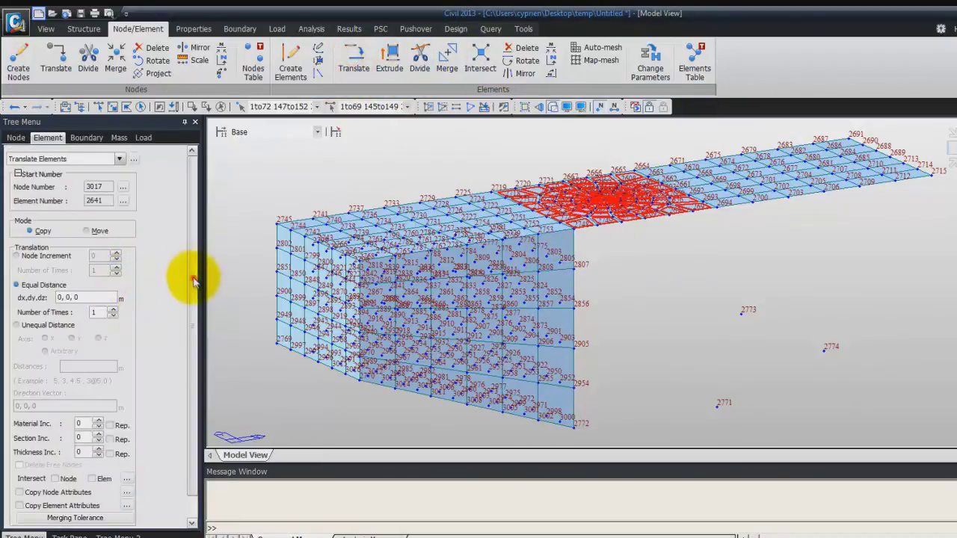
{"action": "scroll", "coordinate": [187, 307], "scroll_direction": "down", "scroll_amount": 2}
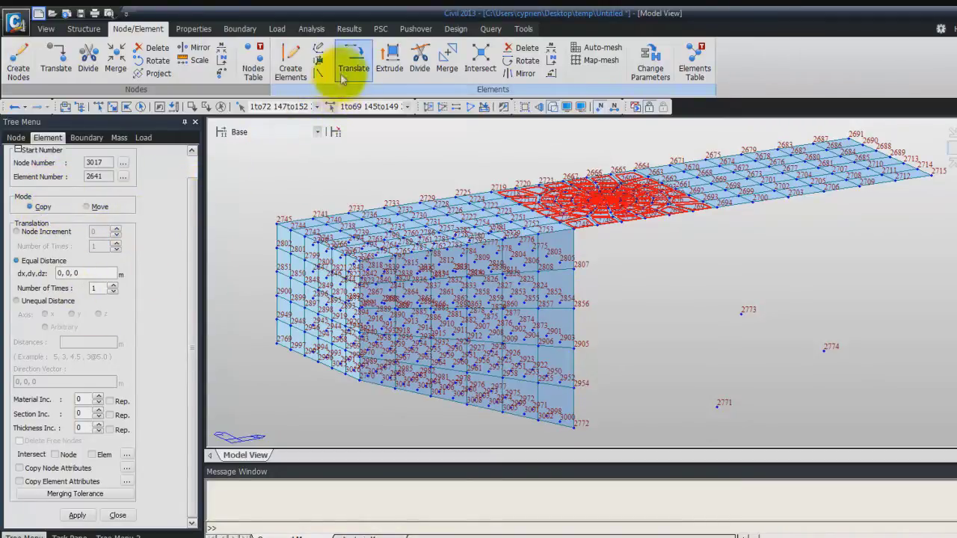
{"action": "left_click", "coordinate": [389, 59]}
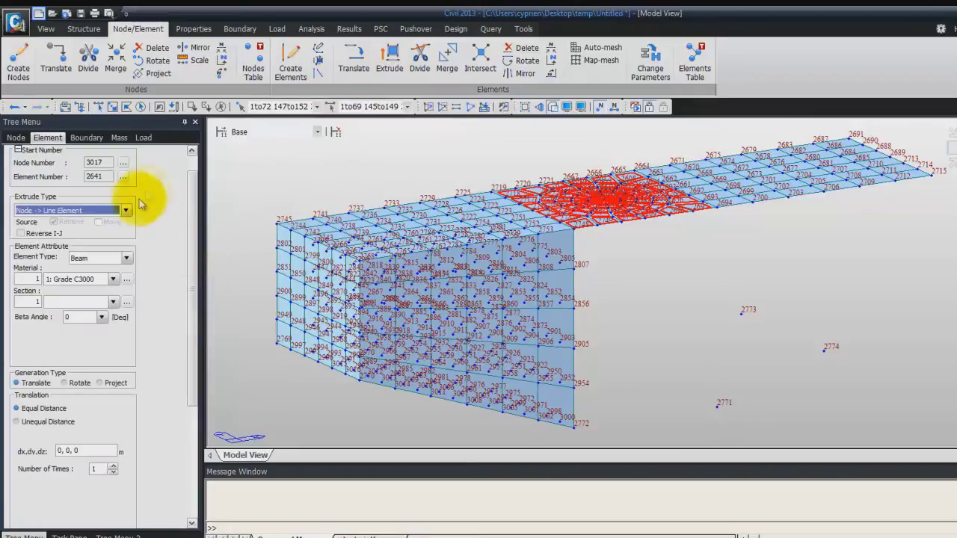
{"action": "left_click", "coordinate": [125, 210]}
{"action": "left_click", "coordinate": [121, 238]}
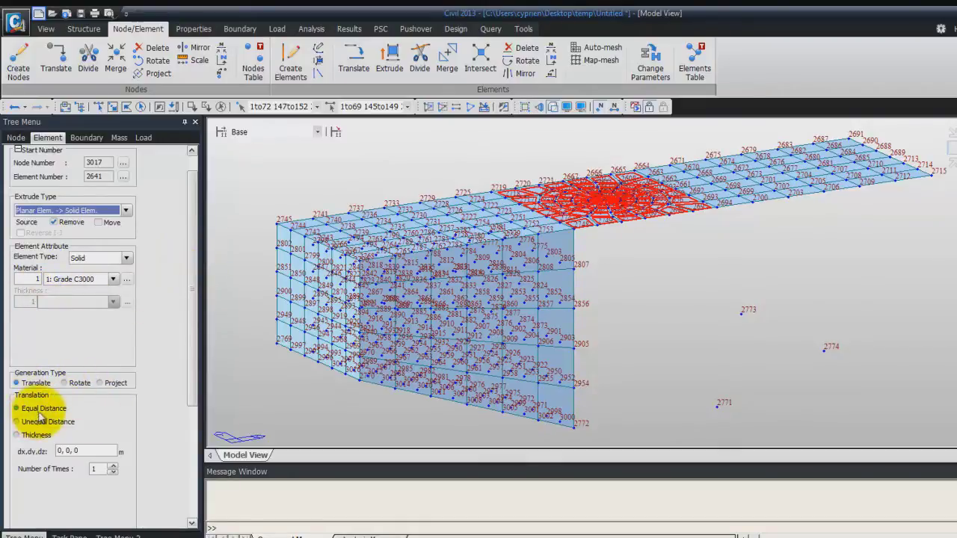
{"action": "left_click_drag", "start_coordinate": [193, 385], "coordinate": [196, 471]}
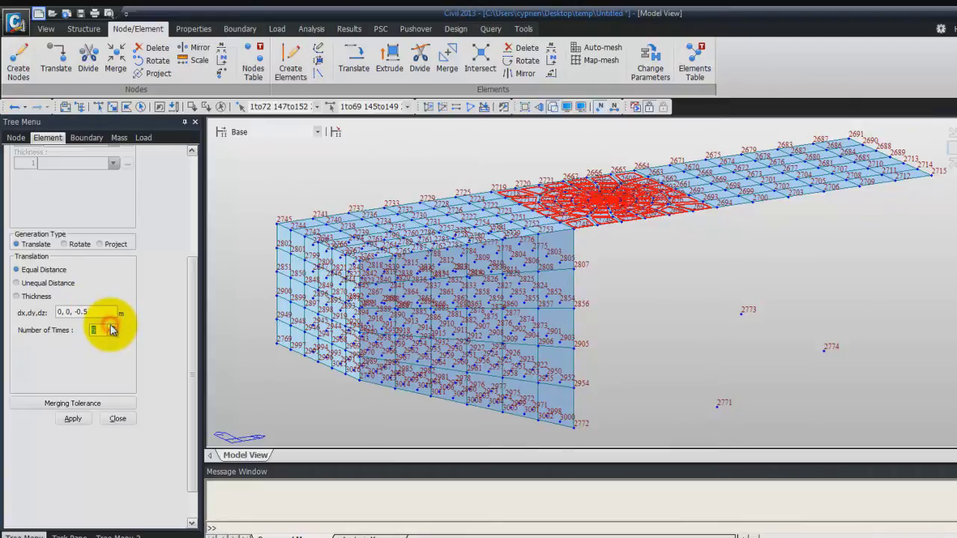
{"action": "left_click", "coordinate": [72, 418]}
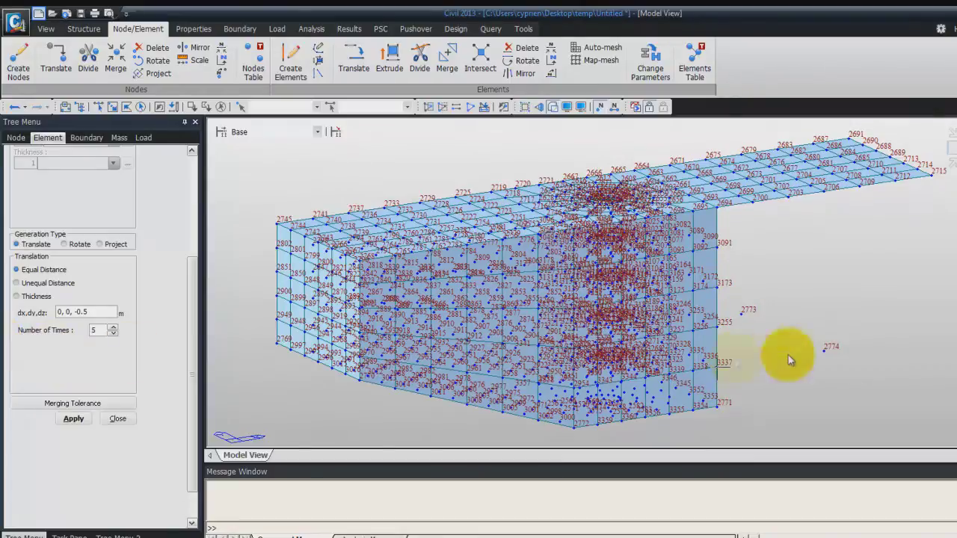
- Set up an extrusion of the Subgroup4 plates from planar to solid elements, generated by projecting on a plane
{"action": "left_click", "coordinate": [65, 107]}
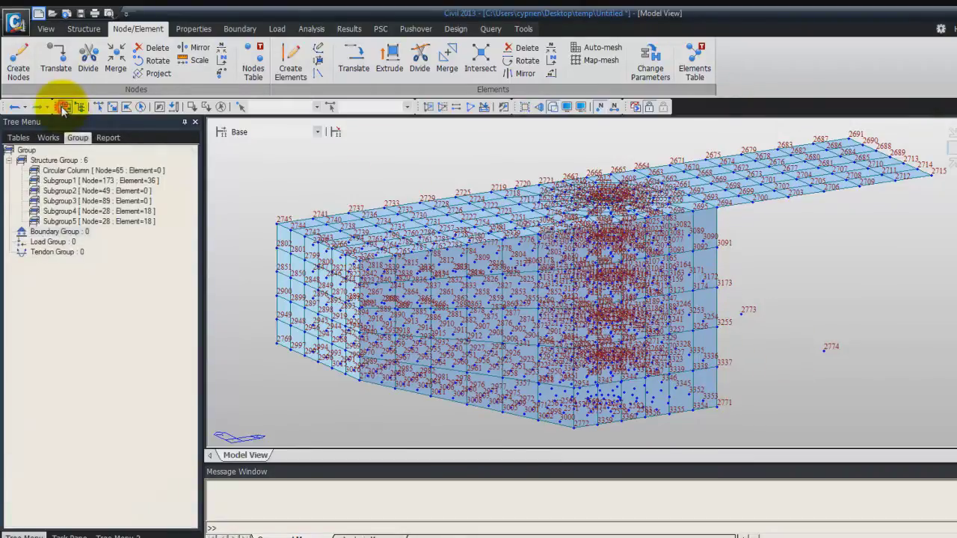
{"action": "double_click", "coordinate": [71, 211]}
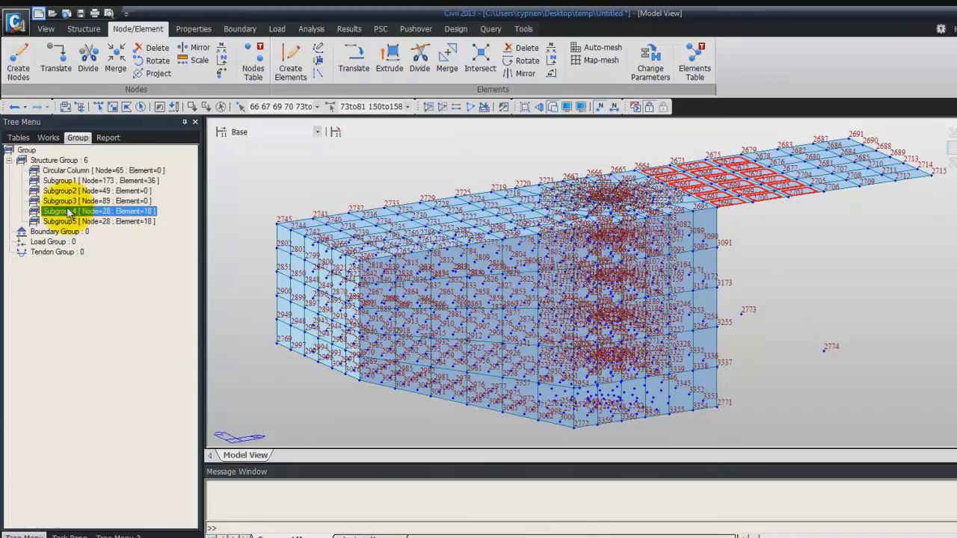
{"action": "left_click", "coordinate": [389, 60]}
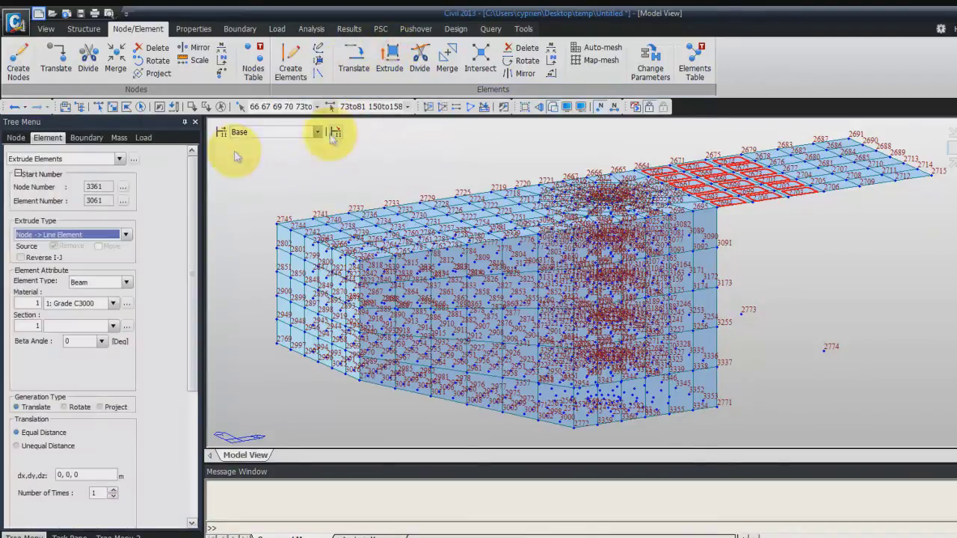
{"action": "left_click", "coordinate": [125, 234]}
{"action": "left_click", "coordinate": [109, 256]}
{"action": "left_click", "coordinate": [124, 234]}
{"action": "left_click", "coordinate": [103, 263]}
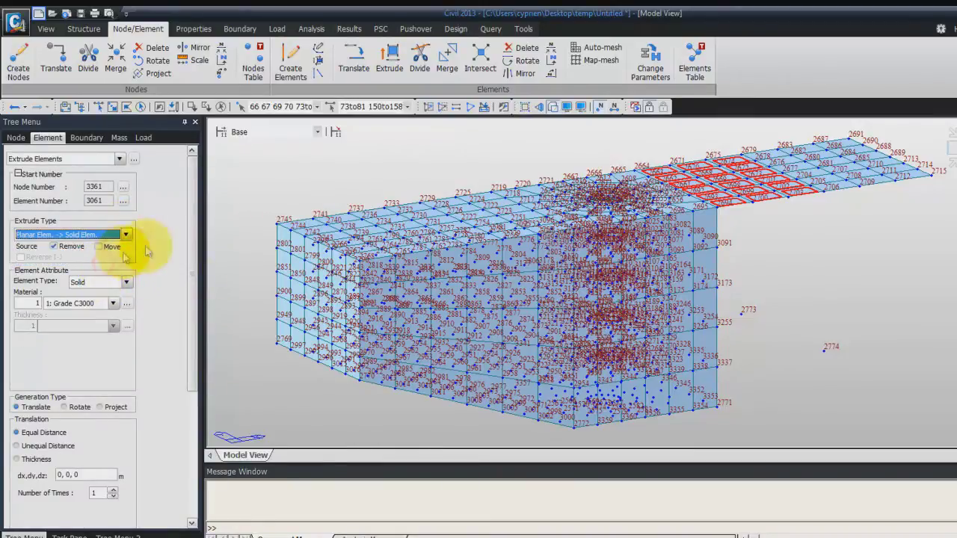
{"action": "left_click_drag", "start_coordinate": [188, 295], "coordinate": [185, 380]}
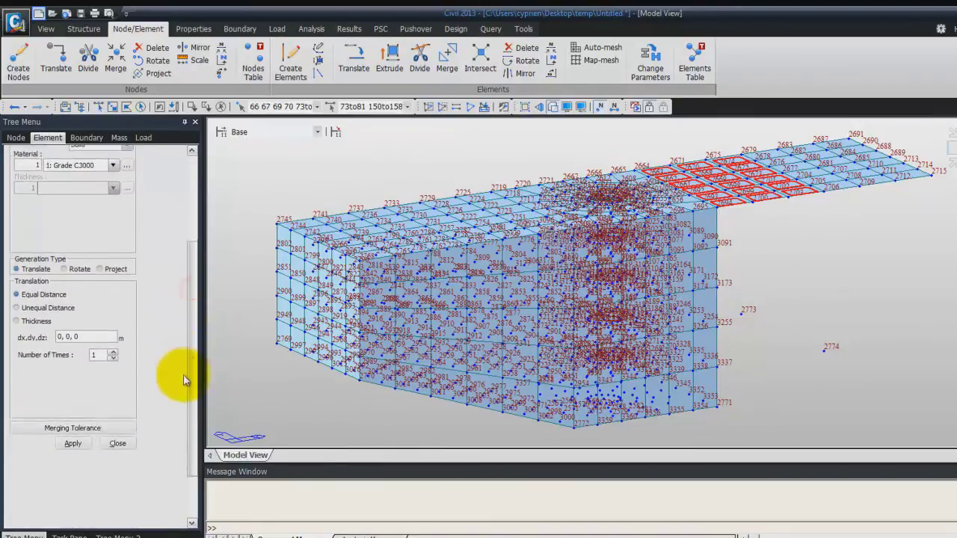
{"action": "left_click", "coordinate": [102, 266]}
{"action": "left_click", "coordinate": [125, 288]}
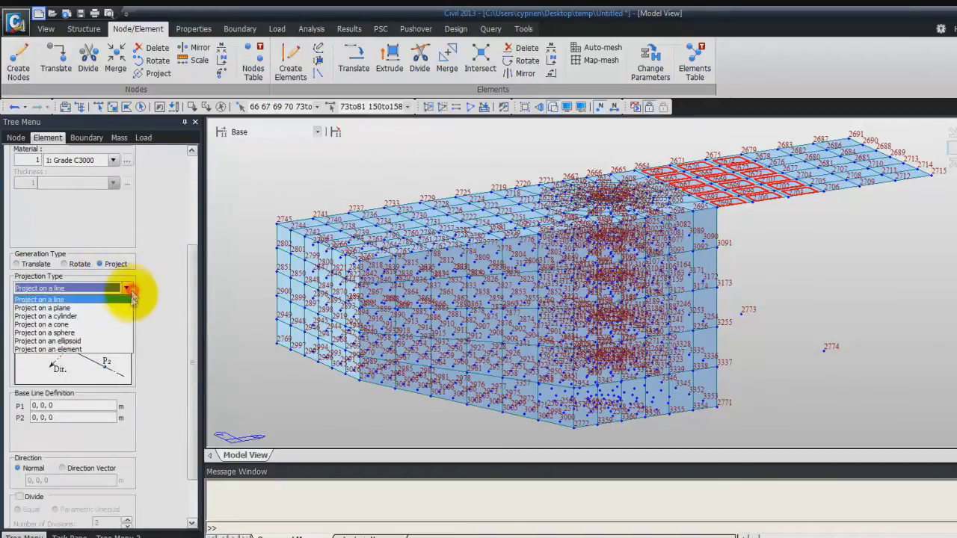
{"action": "left_click", "coordinate": [114, 309]}
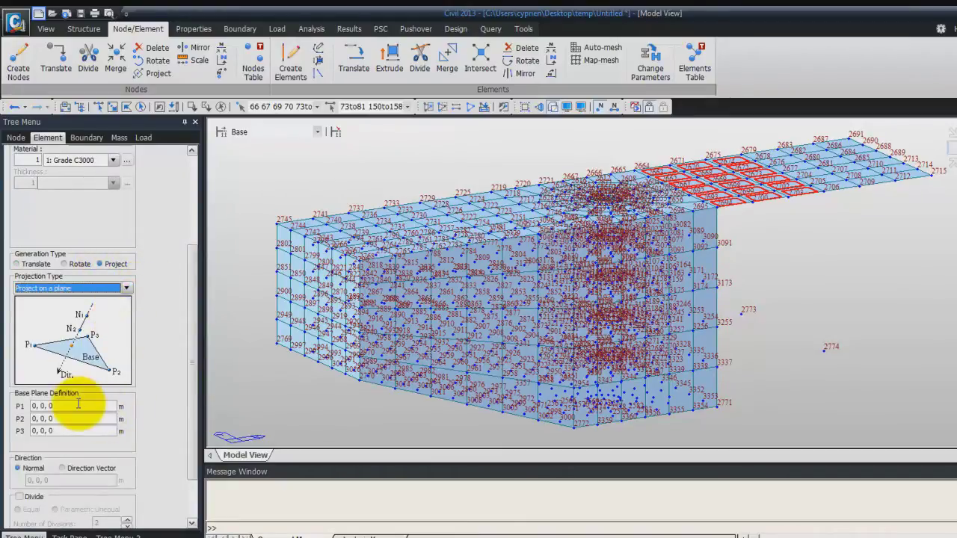
- Define the base plane for the Subgroup4 projection with nodes 2773, 2774 and 2771 as P1, P2 and P3
{"action": "left_click", "coordinate": [86, 406]}
{"action": "left_click", "coordinate": [750, 314]}
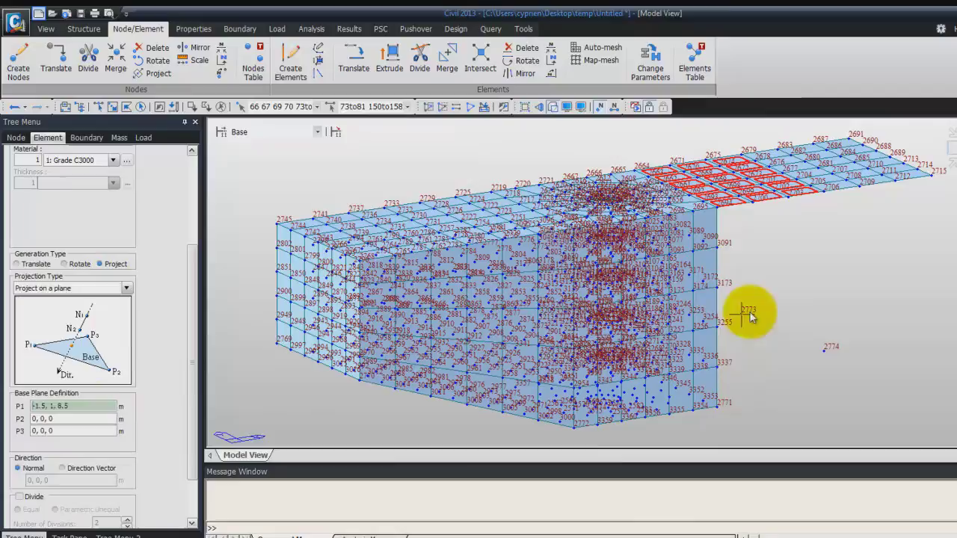
{"action": "left_click", "coordinate": [823, 350]}
{"action": "left_click", "coordinate": [720, 407]}
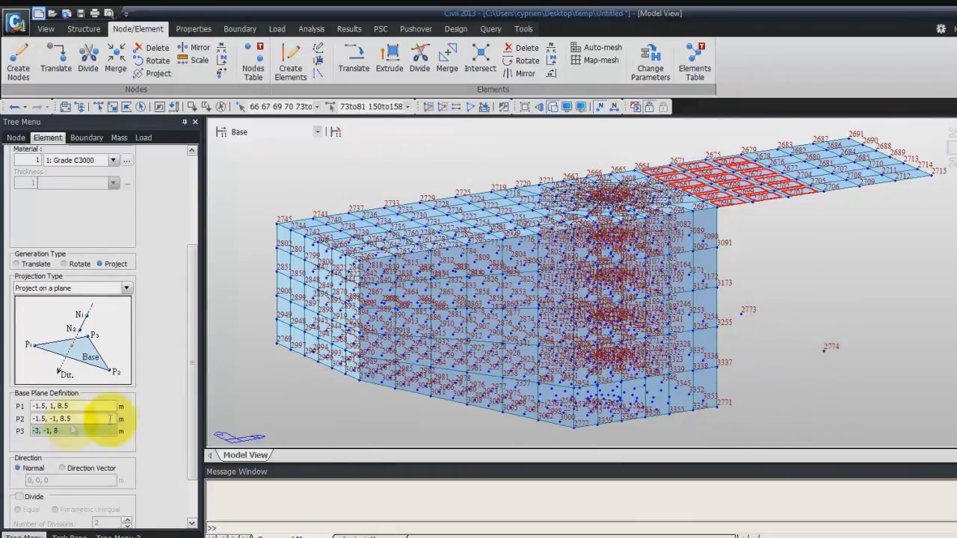
{"action": "left_click_drag", "start_coordinate": [189, 361], "coordinate": [192, 396]}
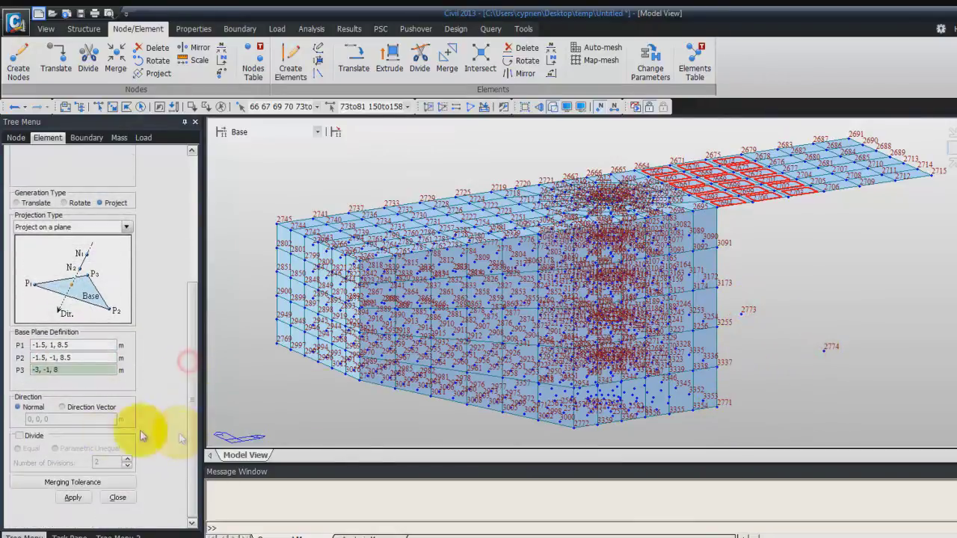
- Project the Subgroup4 plates onto the plane along direction vector 0, 0, -1 with 5 equal divisions to generate the solid elements
{"action": "left_click", "coordinate": [63, 408]}
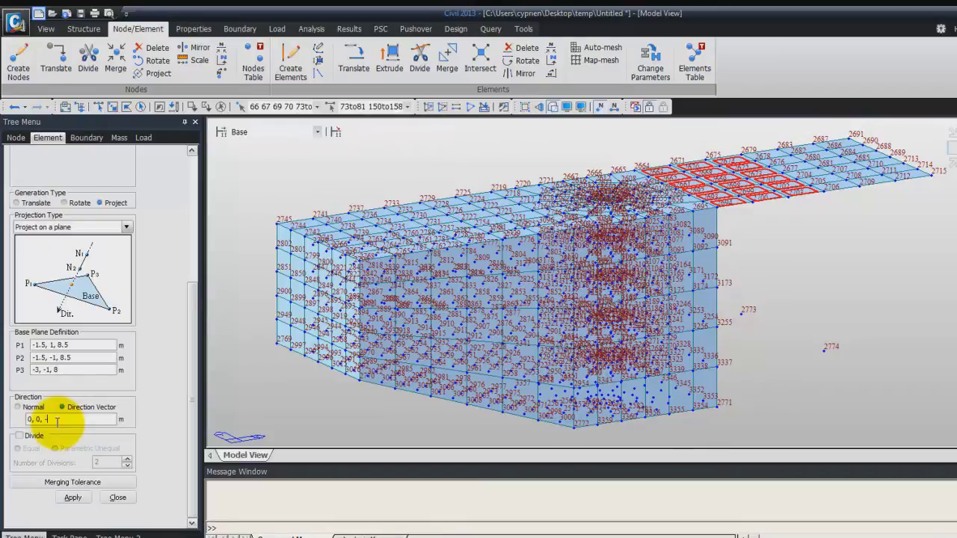
{"action": "left_click", "coordinate": [19, 436]}
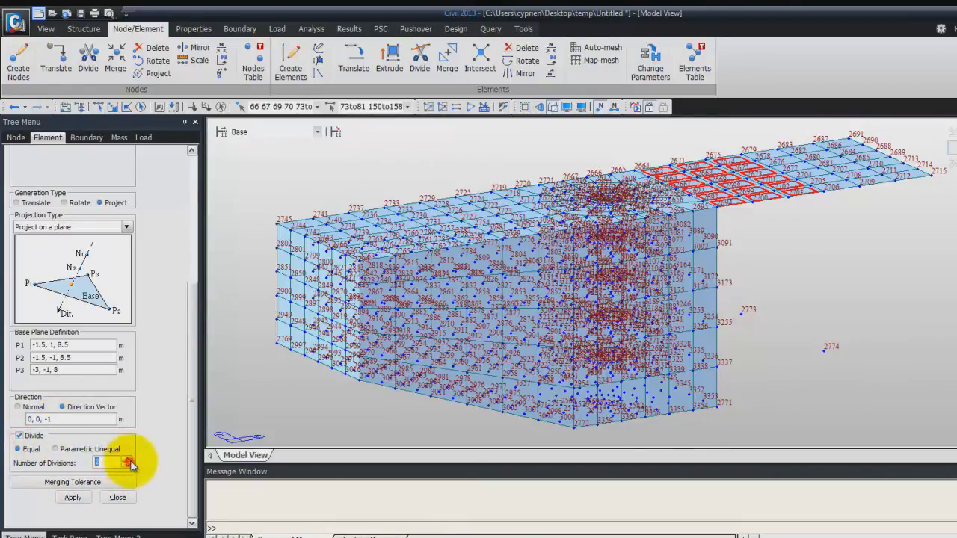
{"action": "left_click", "coordinate": [72, 497]}
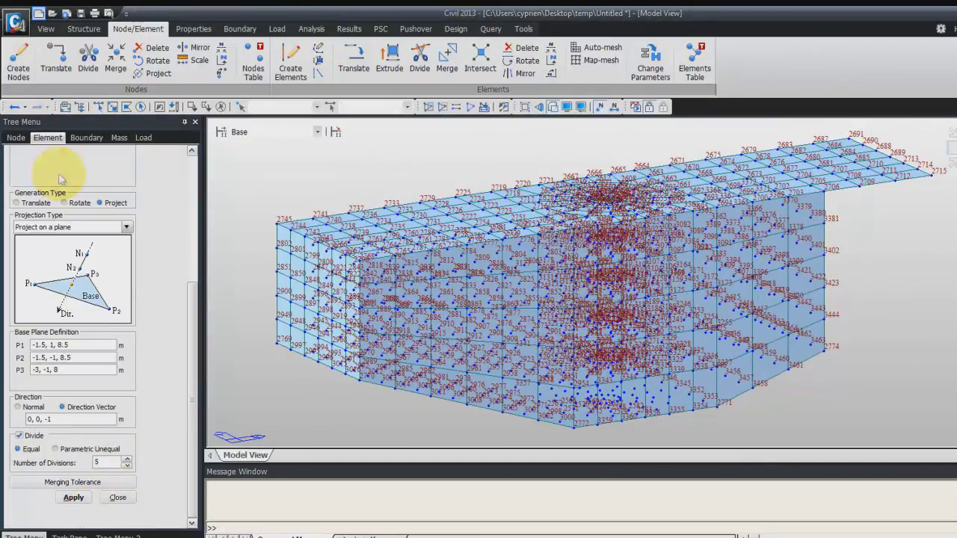
- Extrude the Subgroup5 plates from planar to solid elements by 0, 0, -0.4 m at equal distance, 5 times
{"action": "left_click", "coordinate": [65, 107]}
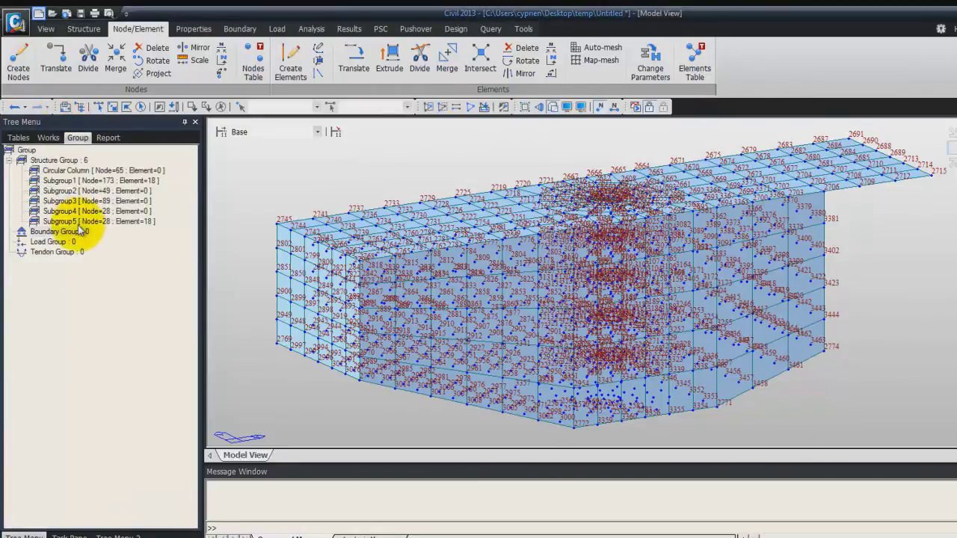
{"action": "double_click", "coordinate": [78, 223]}
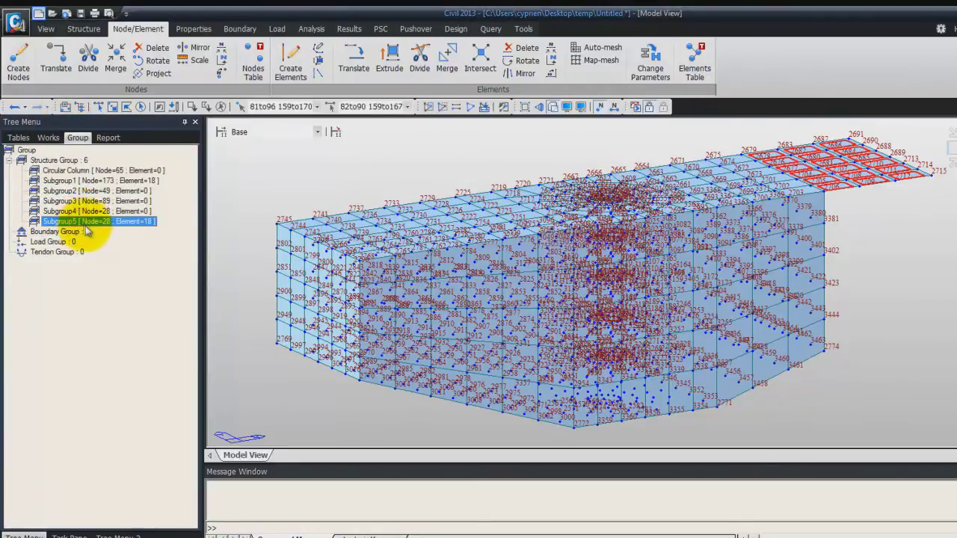
{"action": "left_click", "coordinate": [392, 57]}
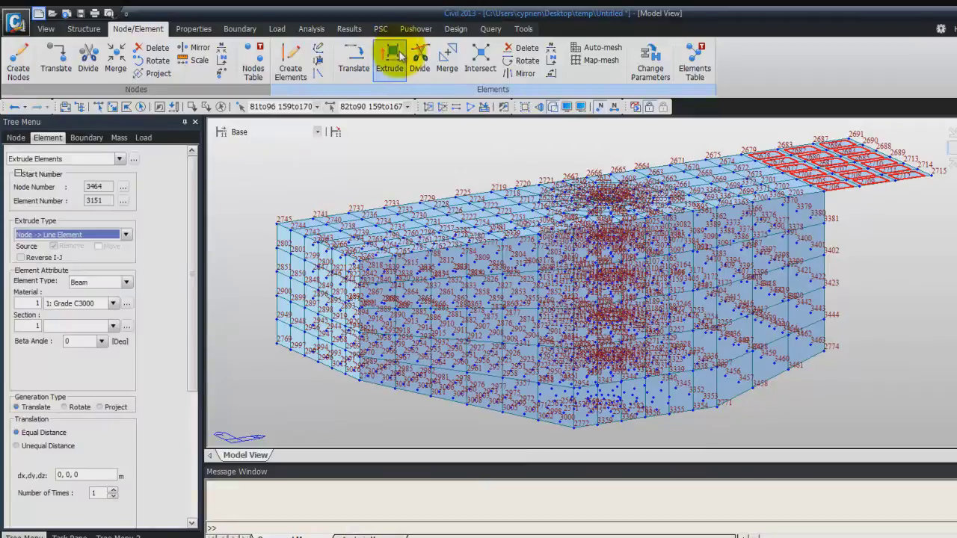
{"action": "left_click", "coordinate": [126, 235]}
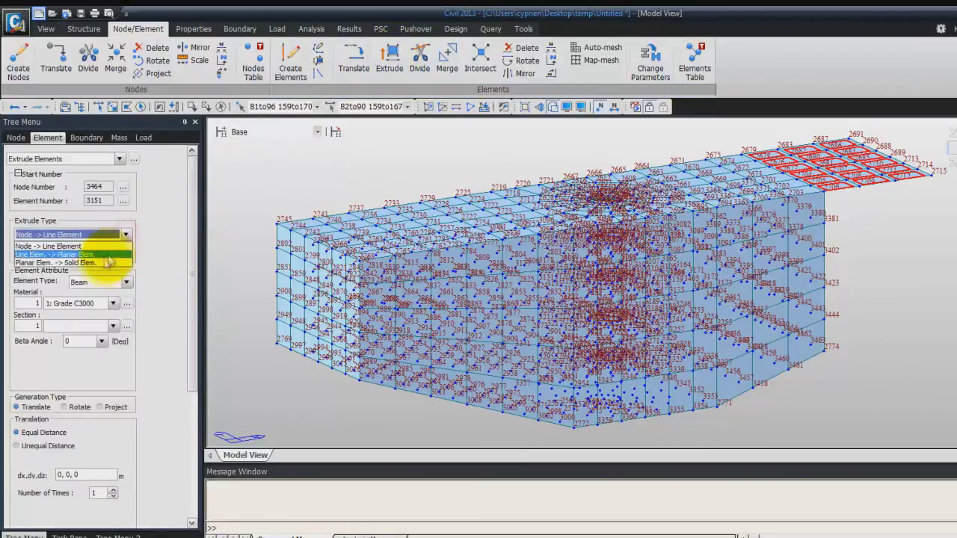
{"action": "left_click", "coordinate": [56, 263]}
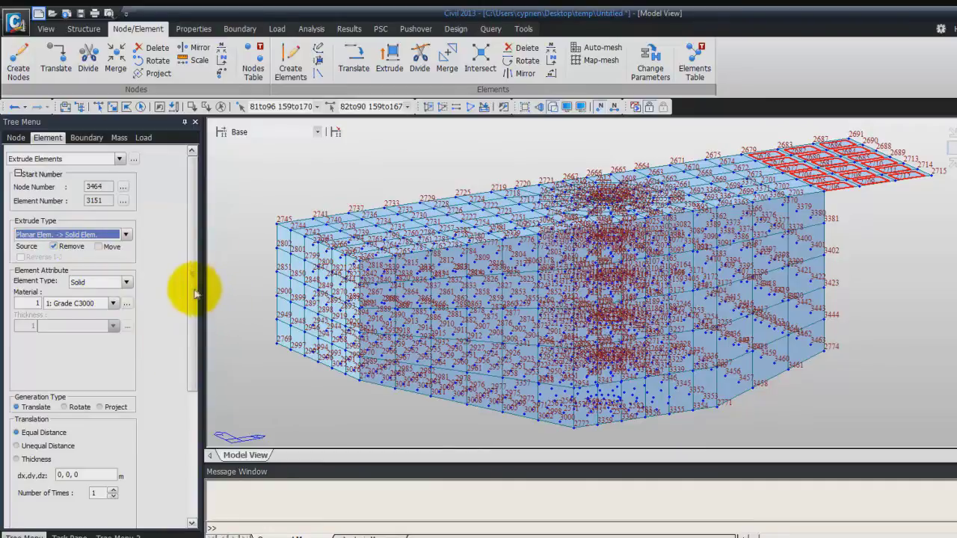
{"action": "left_click_drag", "start_coordinate": [194, 294], "coordinate": [188, 408]}
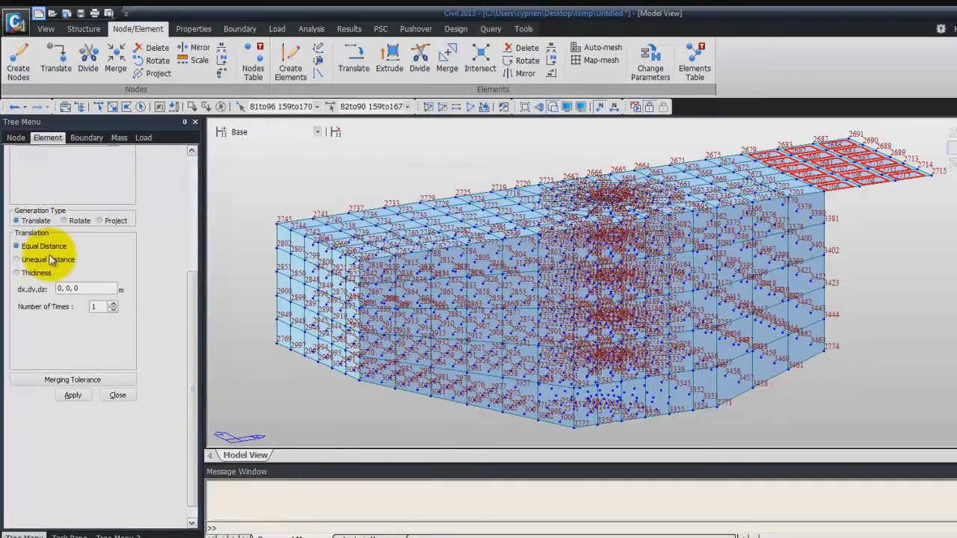
{"action": "left_click", "coordinate": [88, 289]}
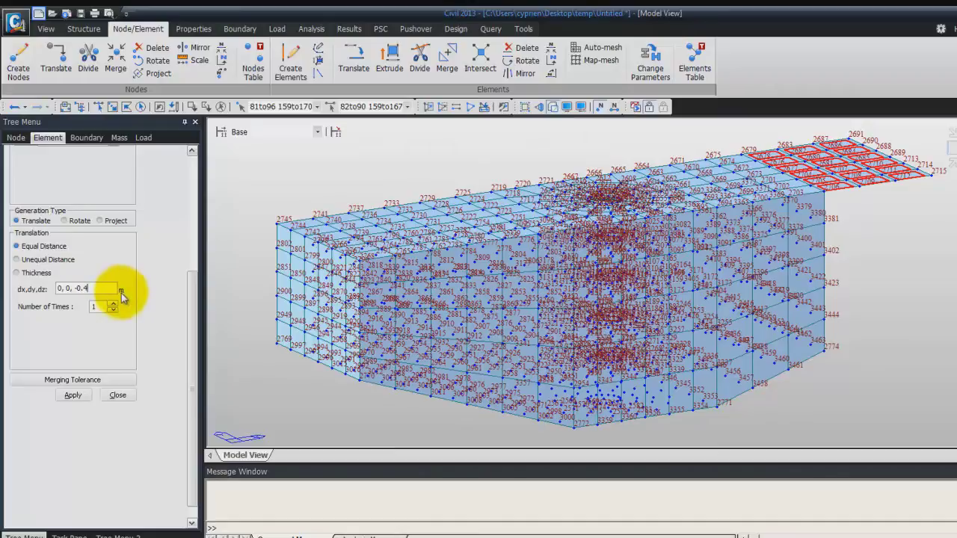
{"action": "key", "text": "Tab"}
{"action": "left_click", "coordinate": [113, 308]}
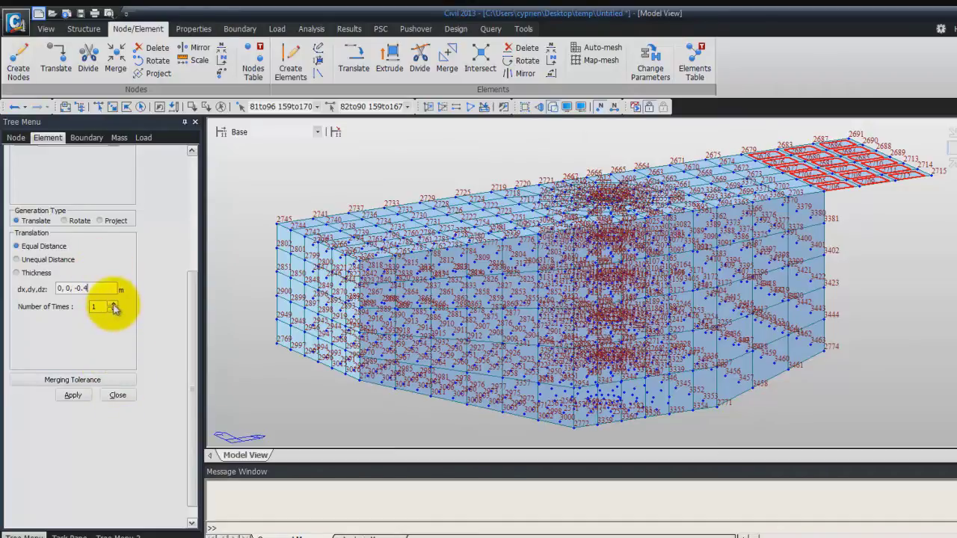
{"action": "left_click", "coordinate": [73, 395]}
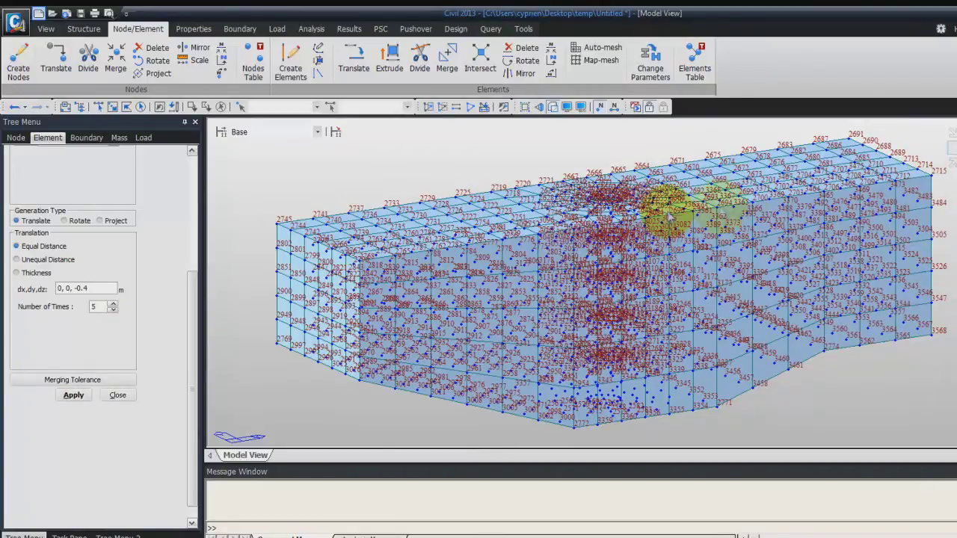
- Turn off the node number labels on the pier cap model
{"action": "middle_click_drag", "start_coordinate": [823, 379], "coordinate": [830, 373]}
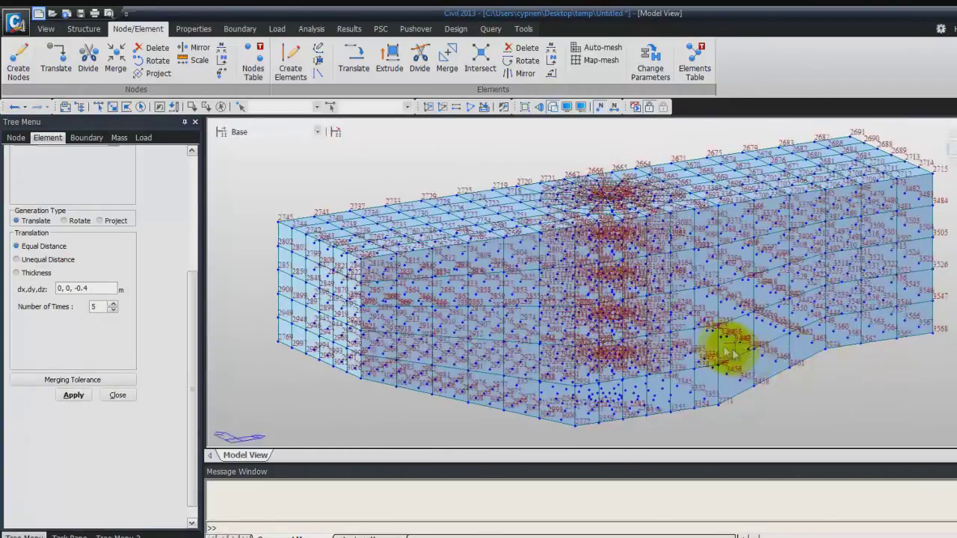
{"action": "scroll", "coordinate": [721, 338], "scroll_direction": "down", "scroll_amount": 4}
{"action": "scroll", "coordinate": [721, 338], "scroll_direction": "up", "scroll_amount": 5}
{"action": "scroll", "coordinate": [722, 344], "scroll_direction": "down", "scroll_amount": 3}
{"action": "scroll", "coordinate": [721, 336], "scroll_direction": "up", "scroll_amount": 1}
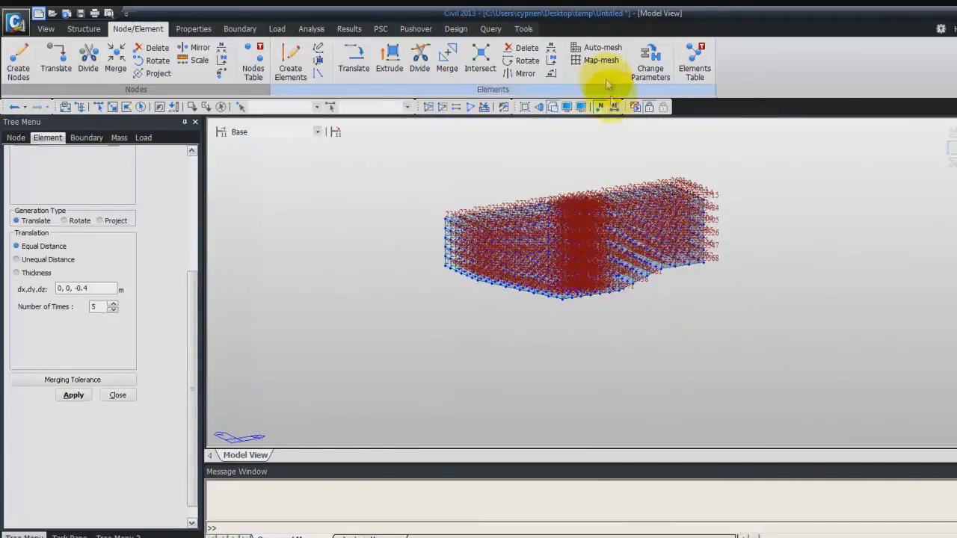
{"action": "left_click", "coordinate": [601, 106]}
{"action": "middle_click_drag", "start_coordinate": [614, 193], "coordinate": [617, 269]}
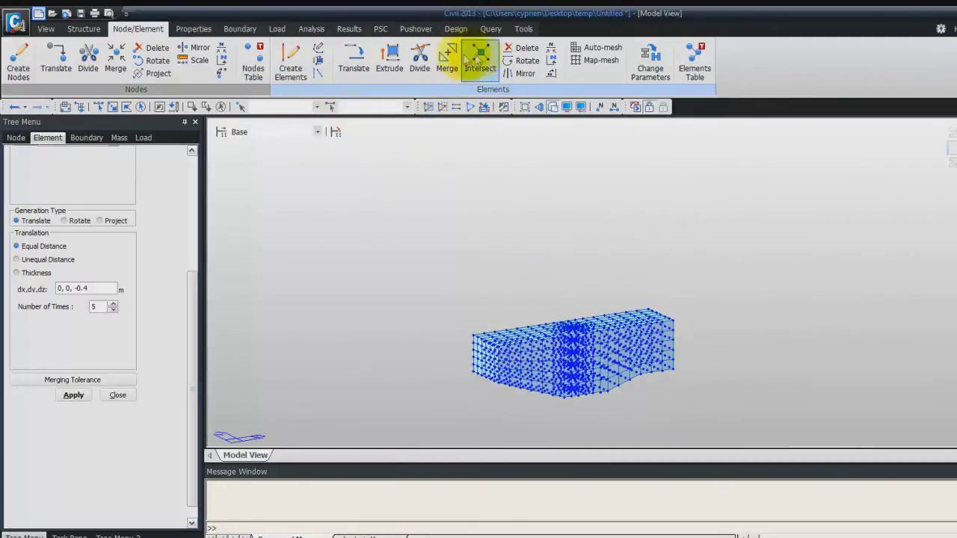
- Activate the whole model, including column and footing, and turn off the display of nodes
{"action": "left_click", "coordinate": [45, 28]}
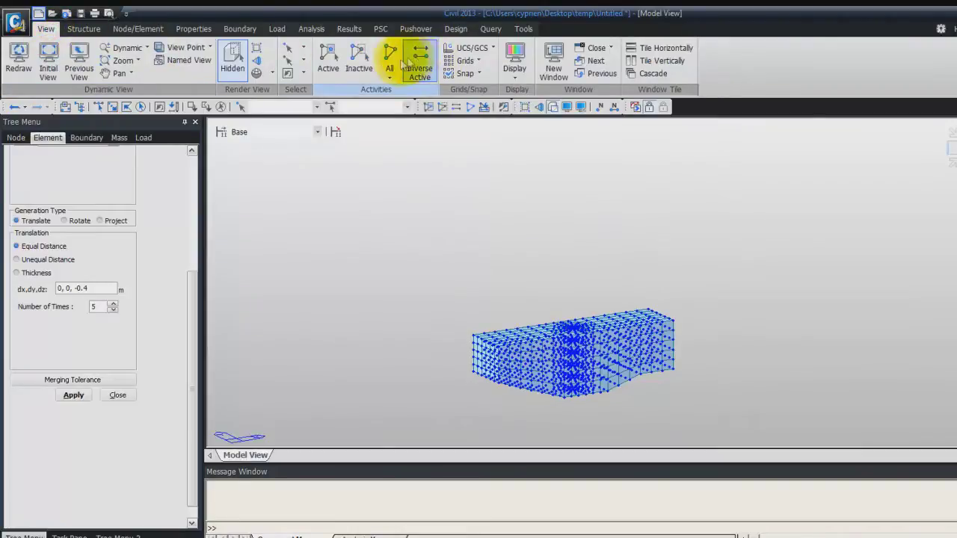
{"action": "left_click", "coordinate": [389, 54]}
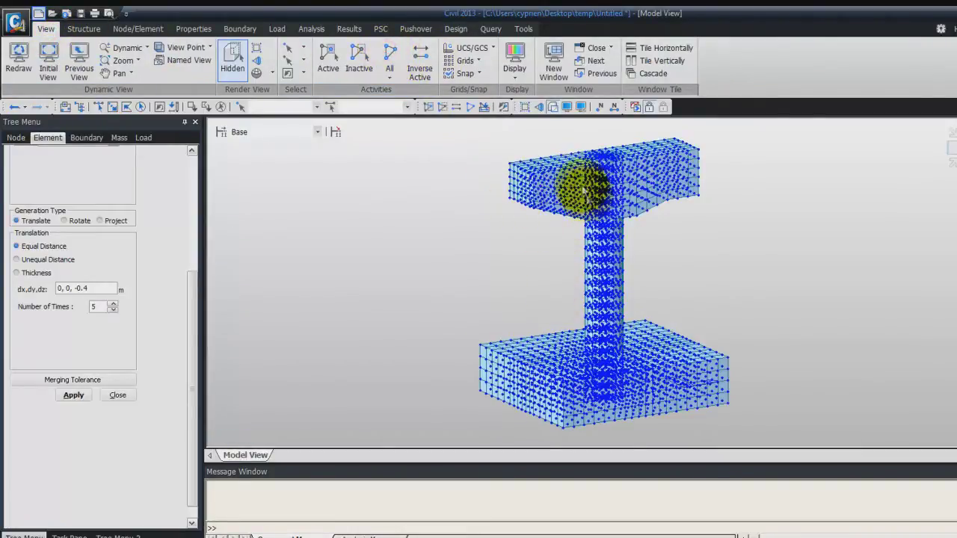
{"action": "left_click", "coordinate": [566, 109]}
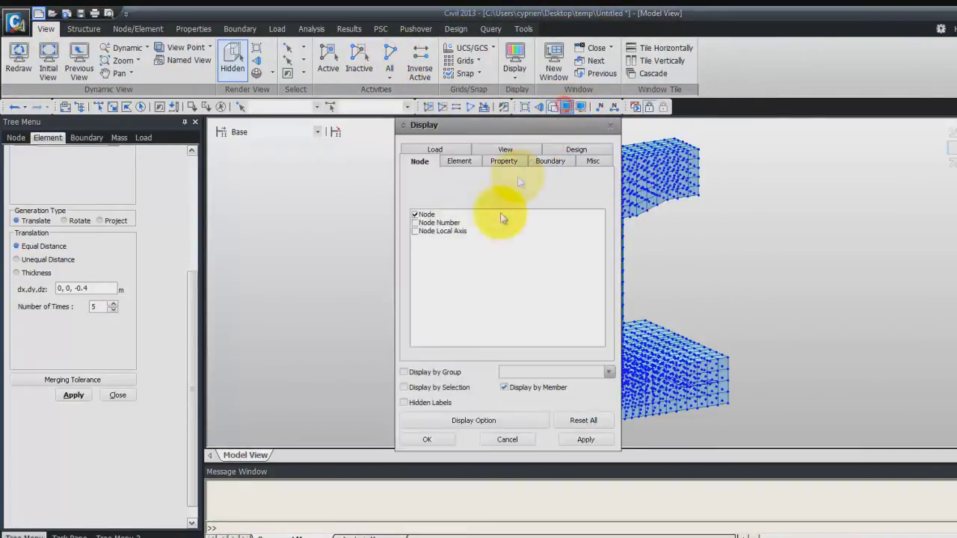
{"action": "left_click", "coordinate": [415, 215]}
{"action": "left_click", "coordinate": [448, 441]}
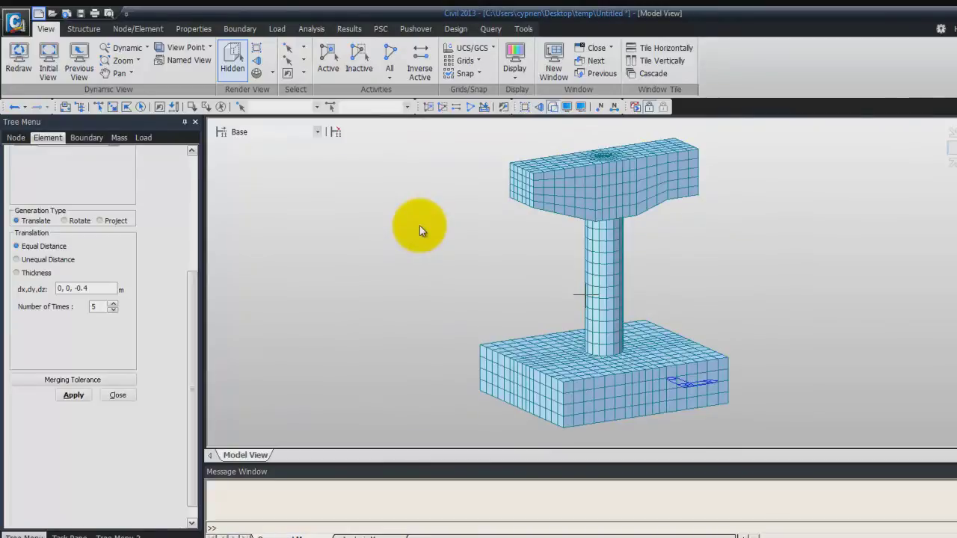
- Select all PLATE elements by element type and delete them from the model
{"action": "key", "text": "Delete"}
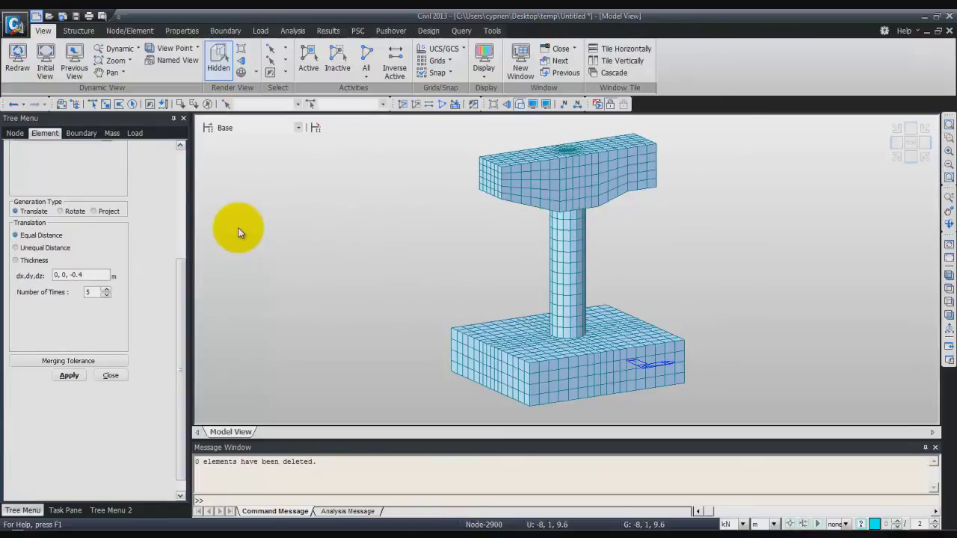
{"action": "left_click", "coordinate": [317, 103]}
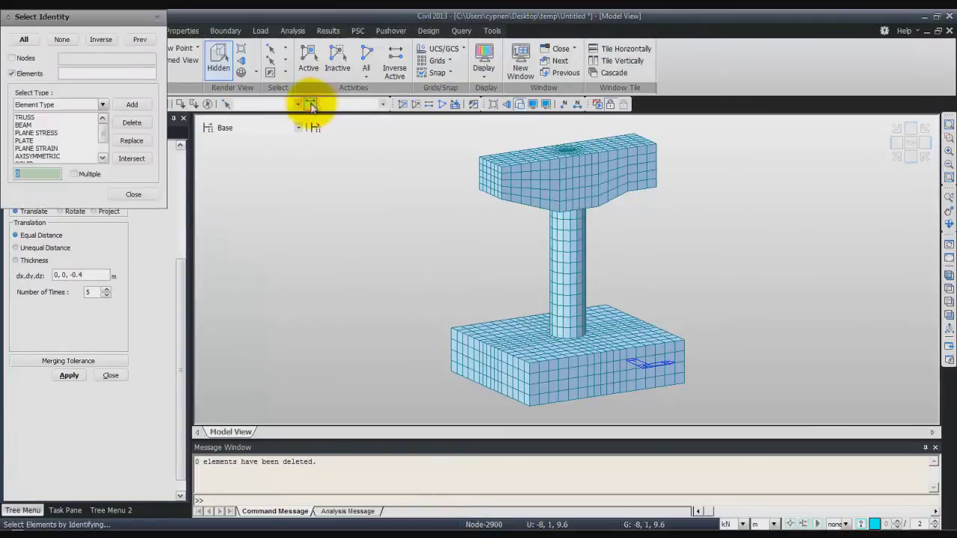
{"action": "left_click_drag", "start_coordinate": [110, 14], "coordinate": [250, 96]}
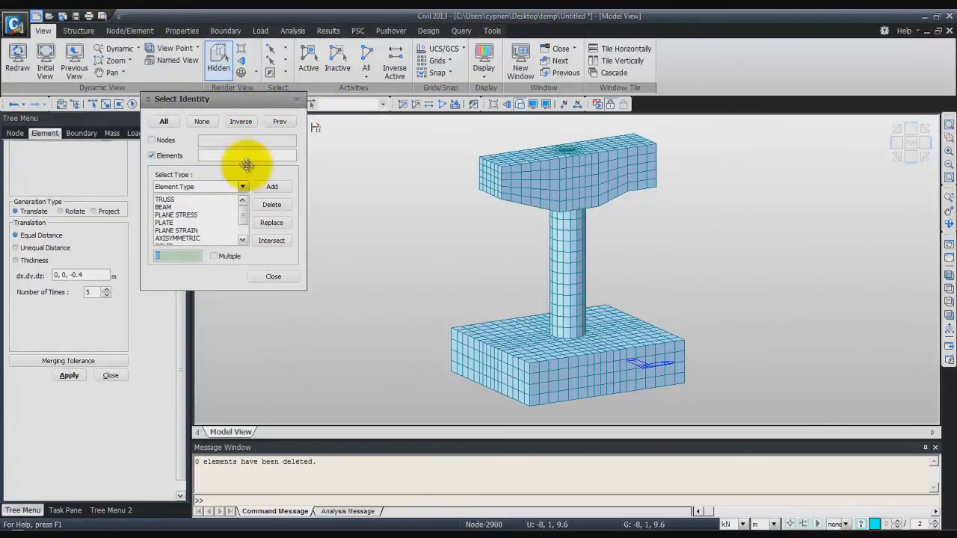
{"action": "left_click", "coordinate": [181, 223]}
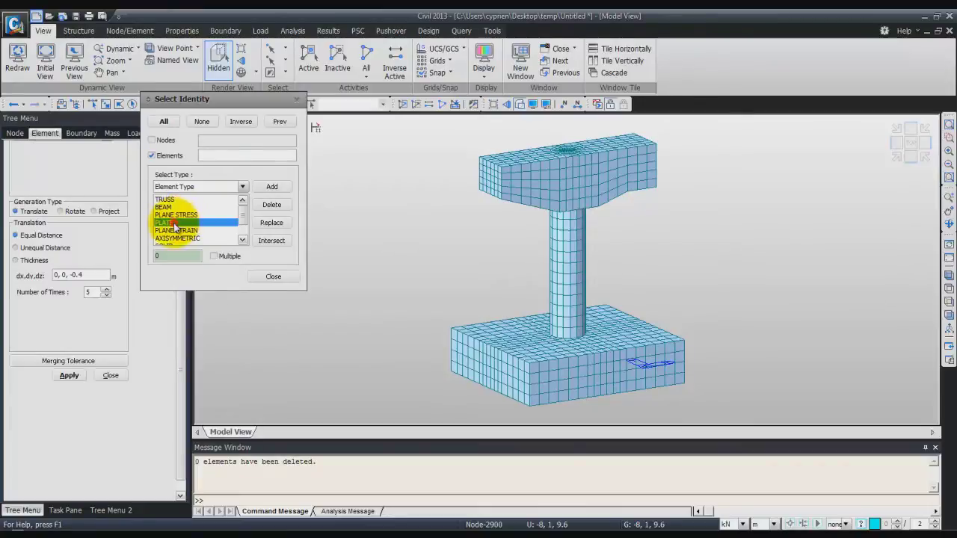
{"action": "left_click", "coordinate": [275, 187]}
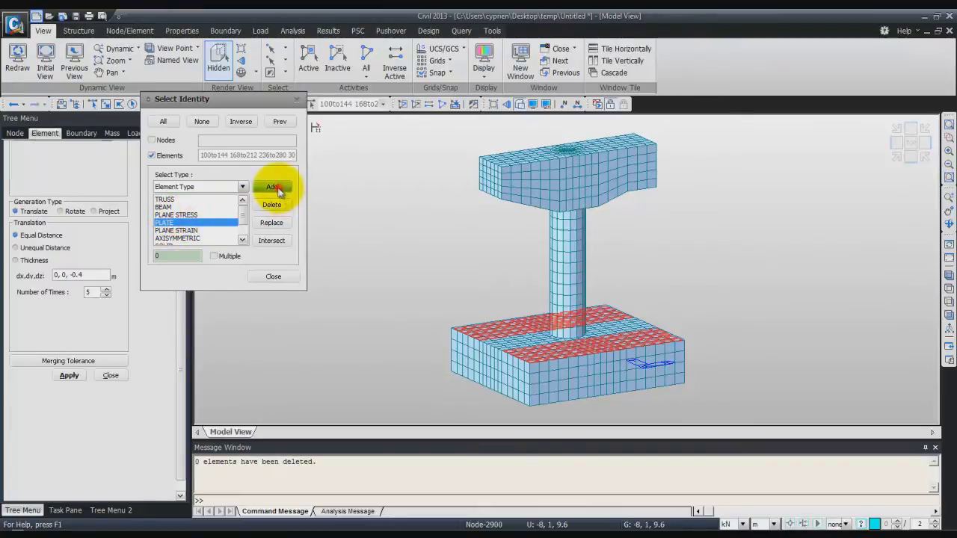
{"action": "left_click", "coordinate": [273, 276]}
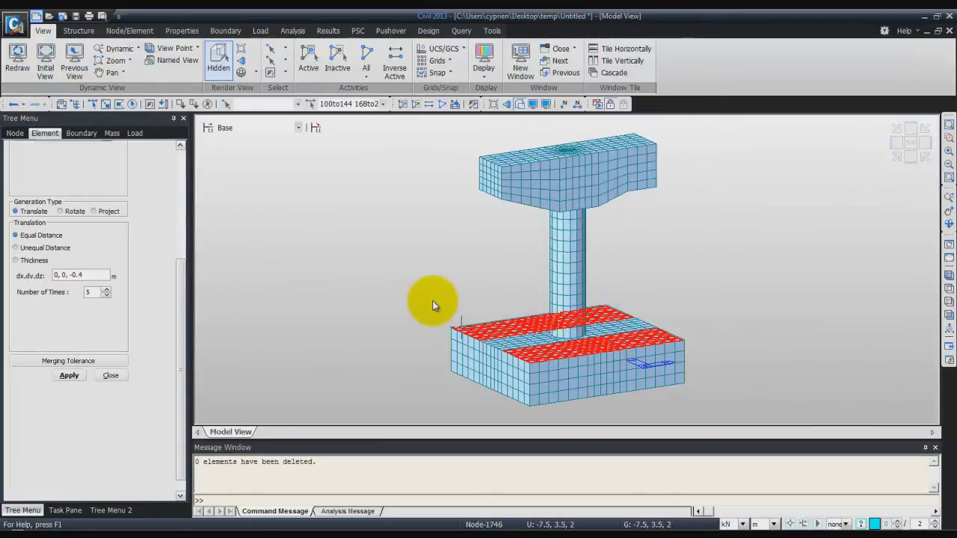
{"action": "key", "text": "Escape"}
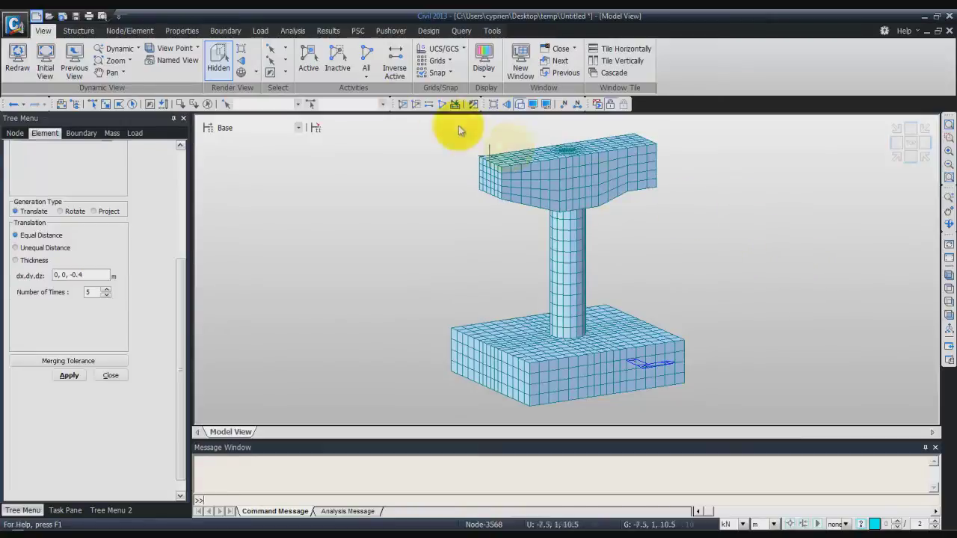
- Mirror all elements in Copy mode about the y-z plane at x = 0 to create the second half of the pier
{"action": "left_click", "coordinate": [143, 33]}
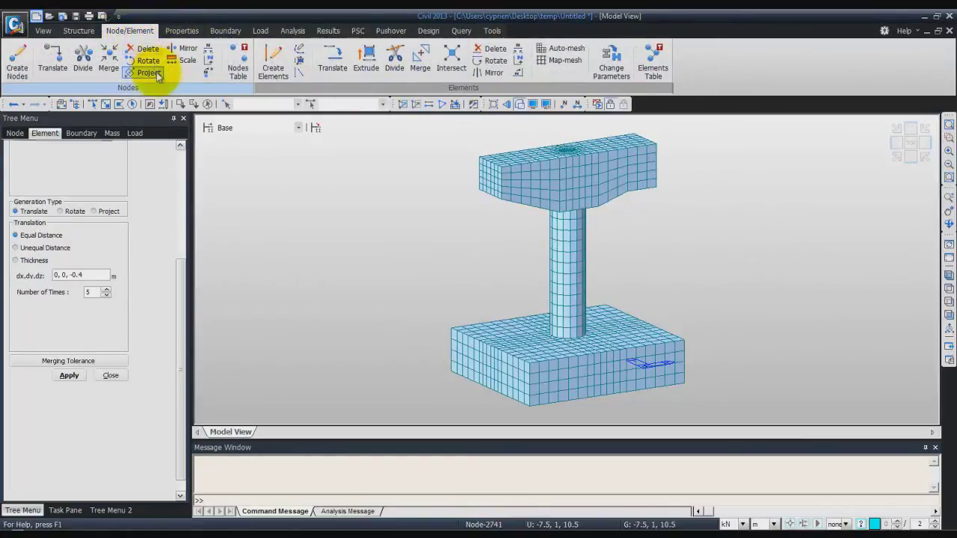
{"action": "left_click", "coordinate": [495, 73]}
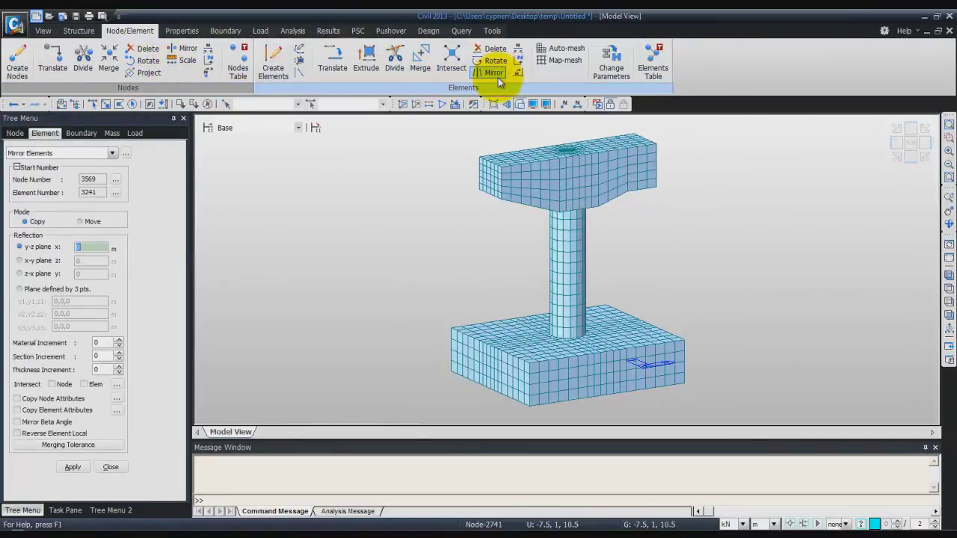
{"action": "type", "text": "-7.5"}
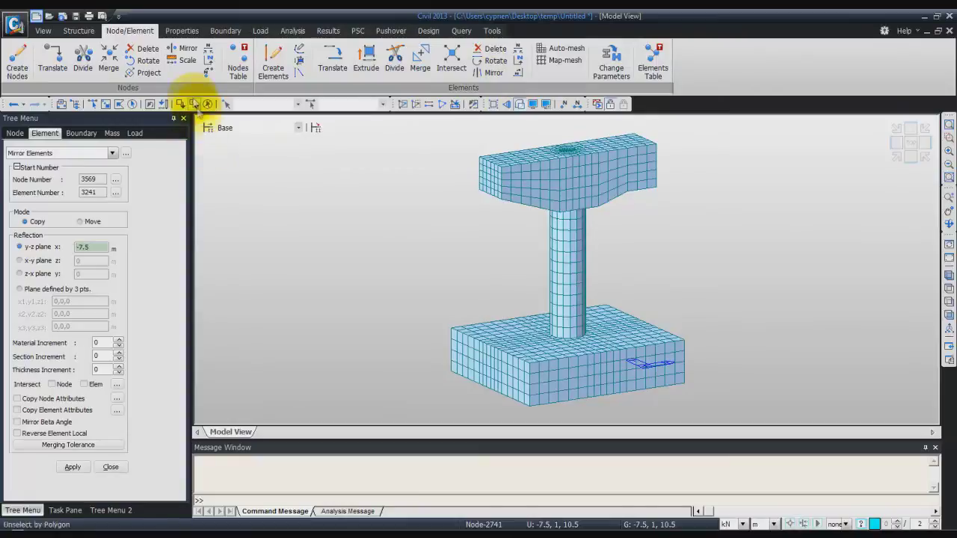
{"action": "left_click", "coordinate": [131, 104]}
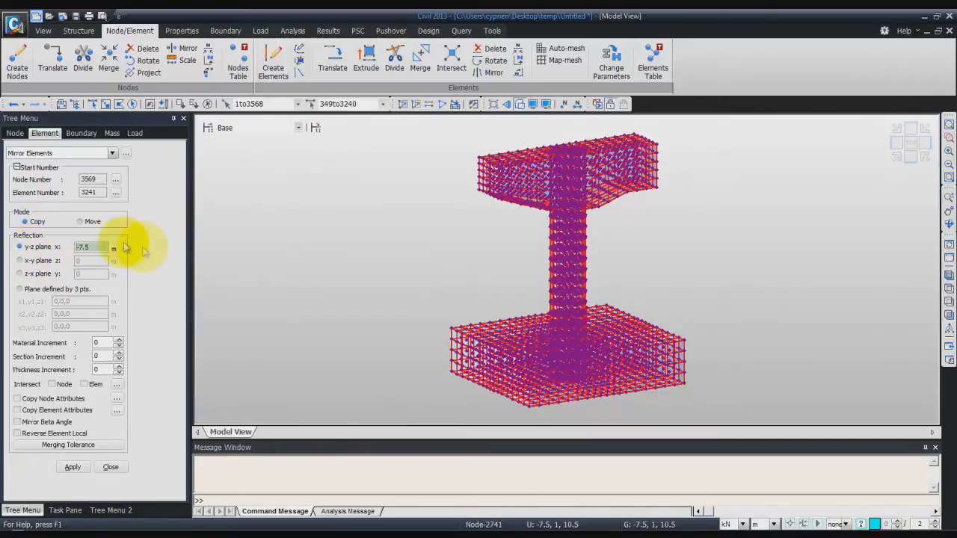
{"action": "left_click", "coordinate": [53, 248]}
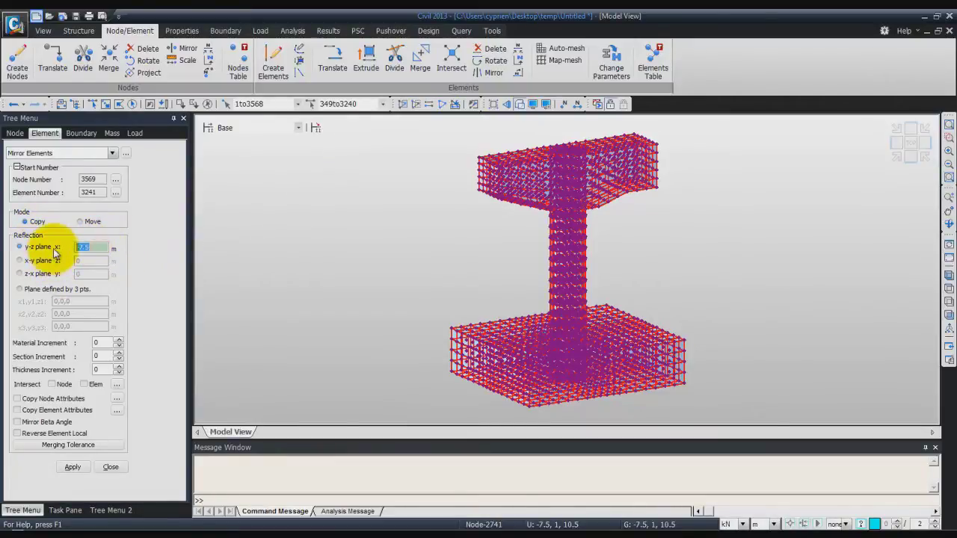
{"action": "type", "text": "0"}
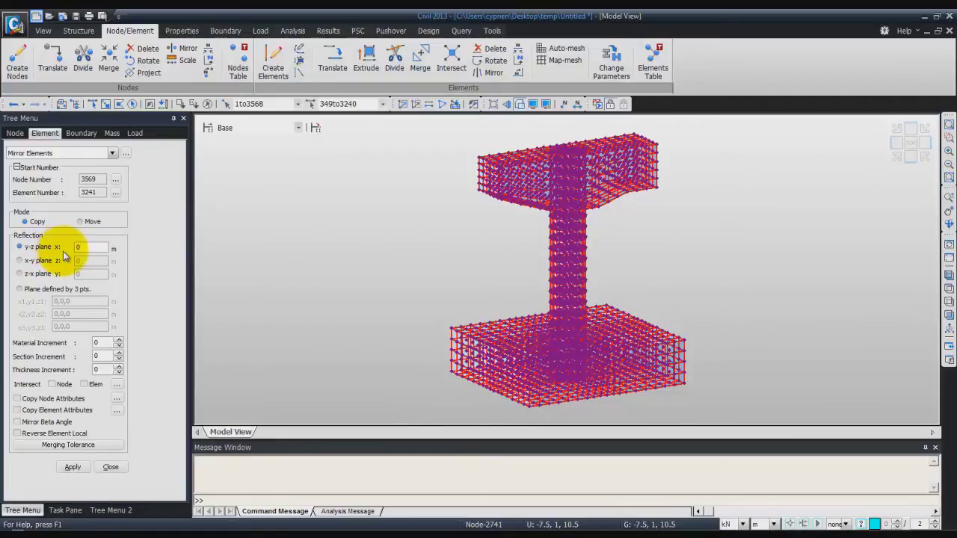
{"action": "left_click", "coordinate": [70, 469]}
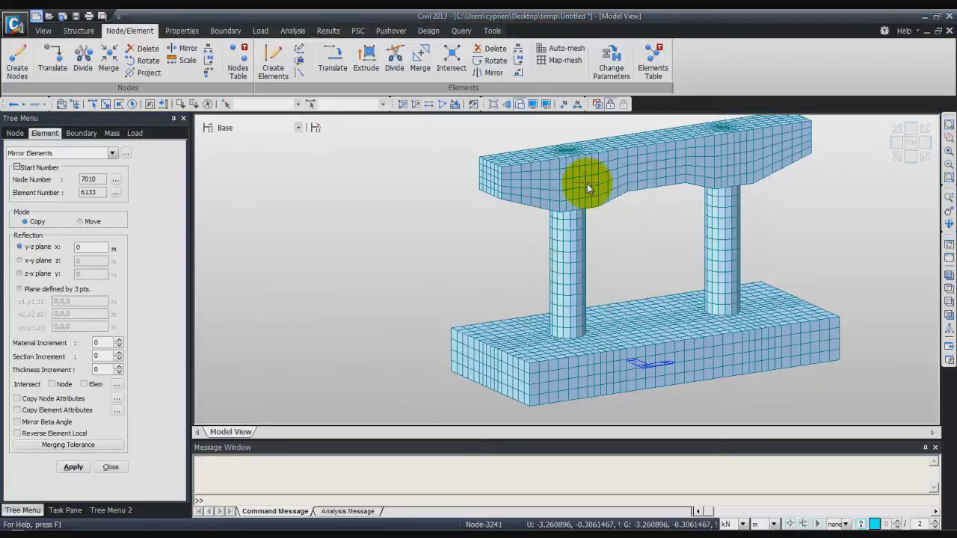
- Check the mirrored pier model for duplicate elements
{"action": "mouse_move", "coordinate": [587, 185]}
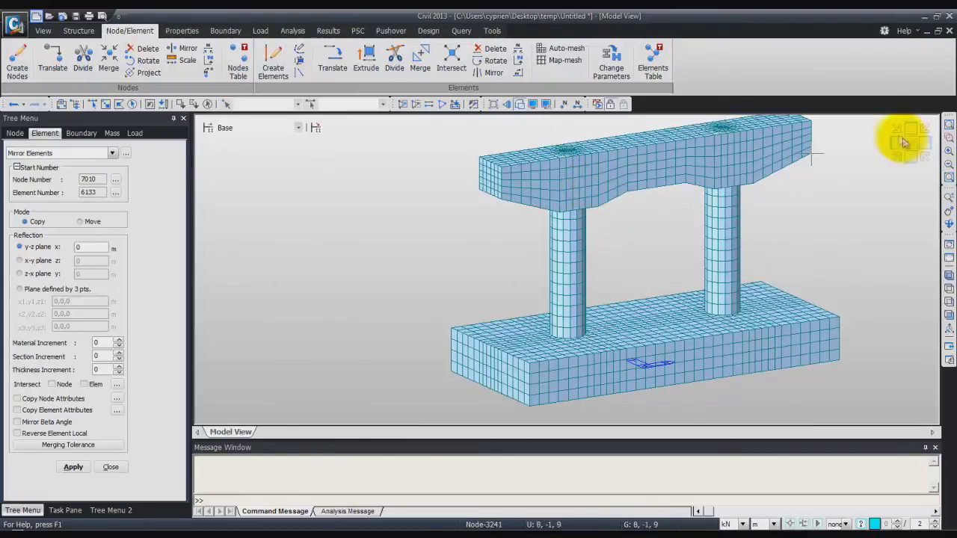
{"action": "left_click", "coordinate": [79, 30]}
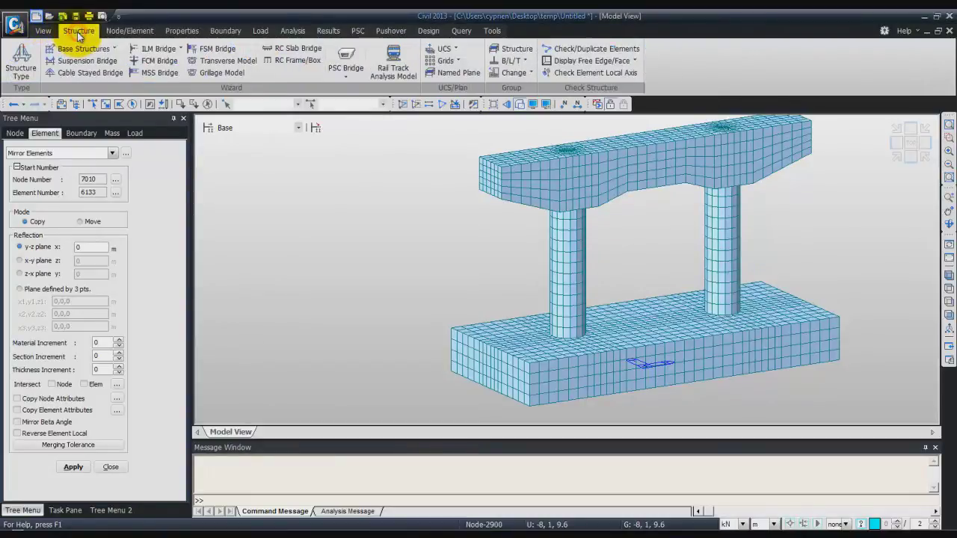
{"action": "left_click", "coordinate": [602, 49]}
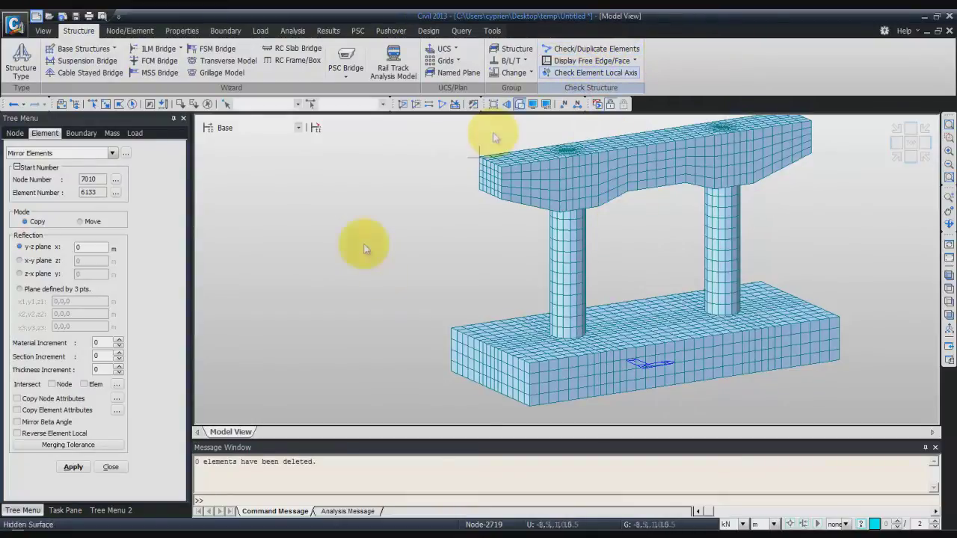
- Display the model's free edges to inspect the mesh continuity of the pier from several angles, and turn the free edge display off
{"action": "left_click", "coordinate": [592, 59]}
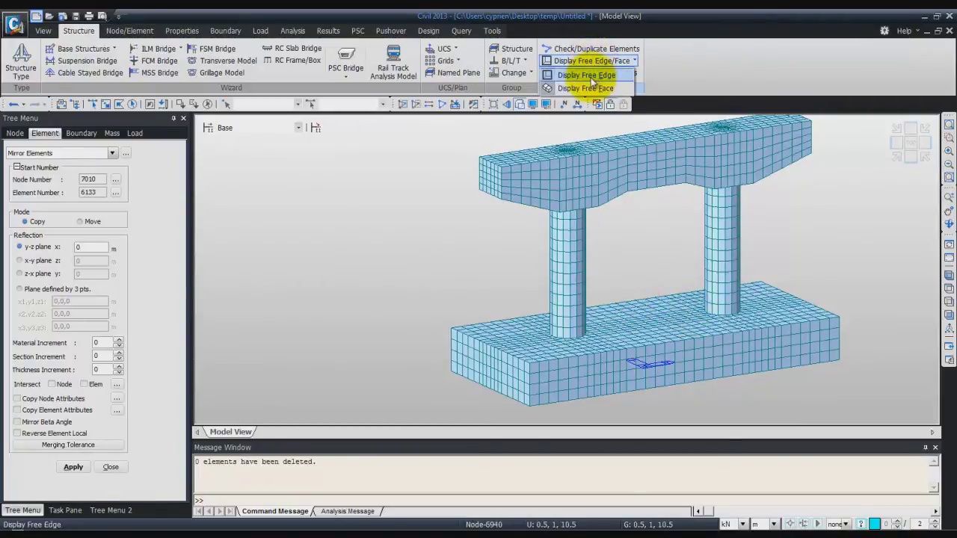
{"action": "left_click", "coordinate": [593, 78]}
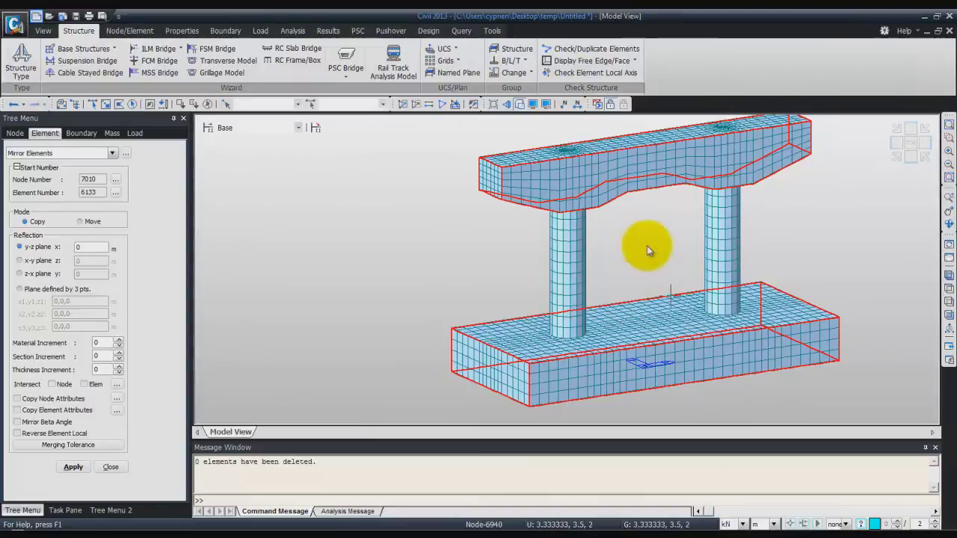
{"action": "middle_click_drag", "start_coordinate": [644, 249], "coordinate": [606, 203], "text": "ctrl"}
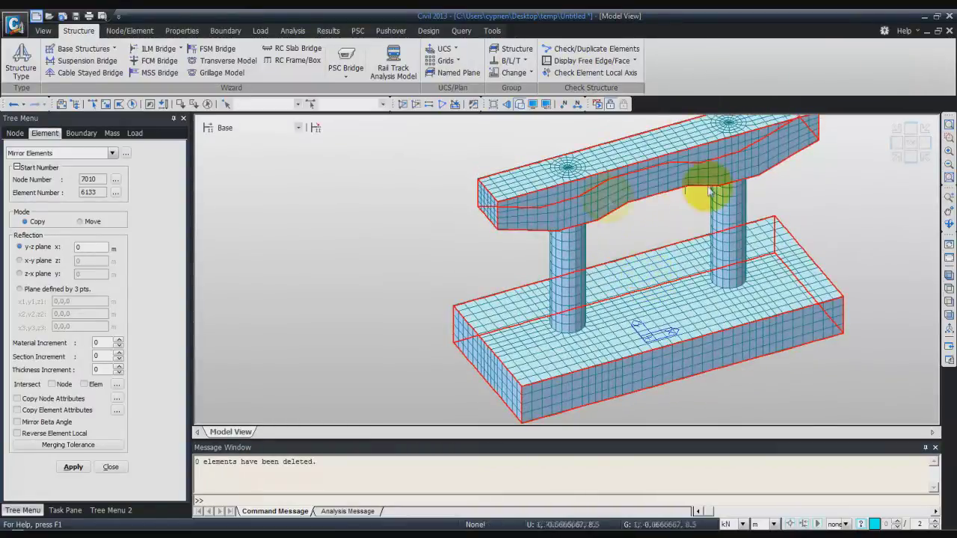
{"action": "middle_click_drag", "start_coordinate": [662, 219], "coordinate": [644, 131], "text": "ctrl"}
{"action": "left_click", "coordinate": [635, 60]}
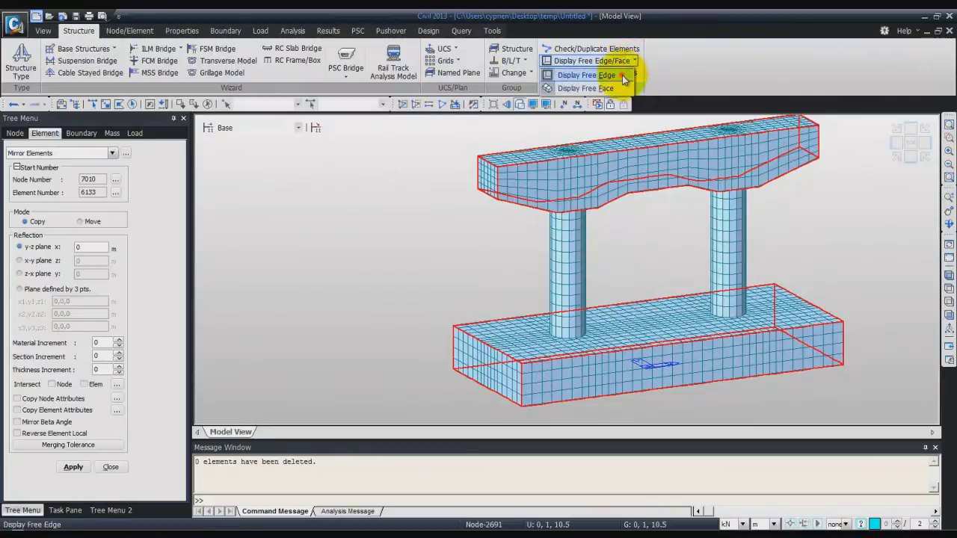
{"action": "left_click", "coordinate": [625, 75]}
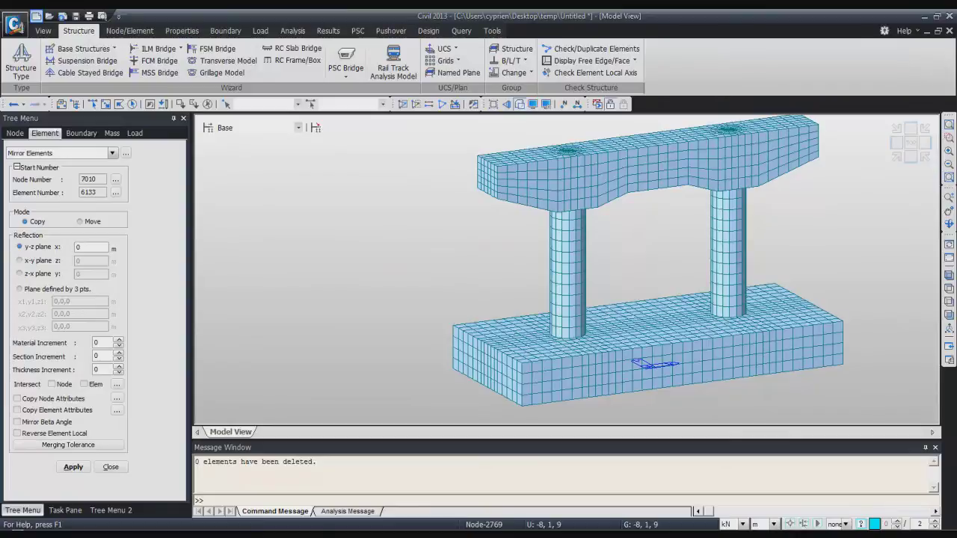
{"action": "left_click", "coordinate": [335, 280]}
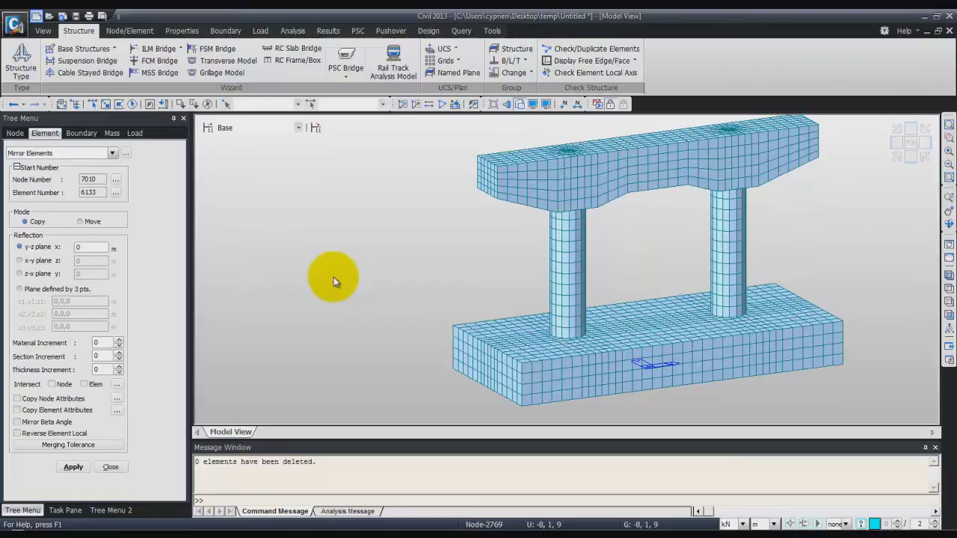
- Add a static load case named Self Weight with type Dead Load (D)
{"action": "left_click", "coordinate": [258, 31]}
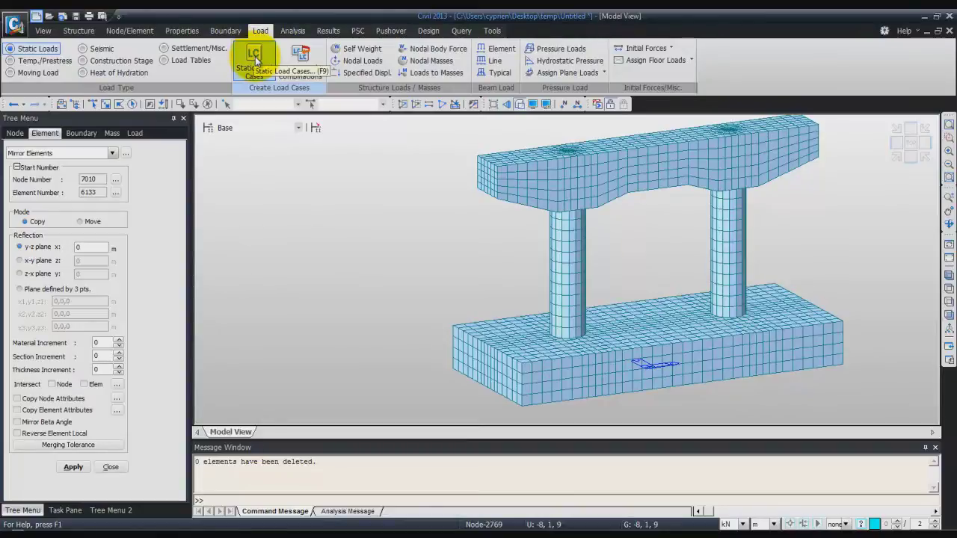
{"action": "left_click", "coordinate": [255, 56]}
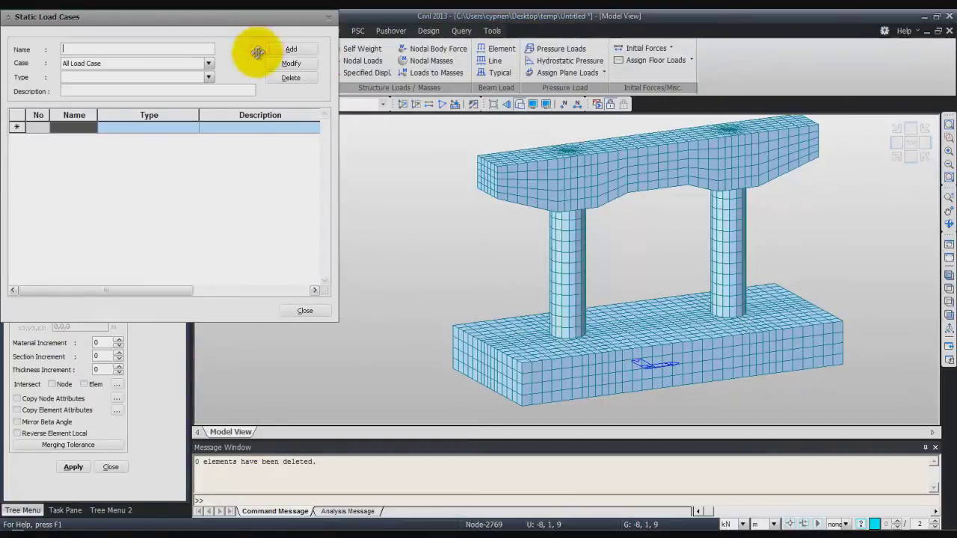
{"action": "left_click_drag", "start_coordinate": [234, 21], "coordinate": [385, 88]}
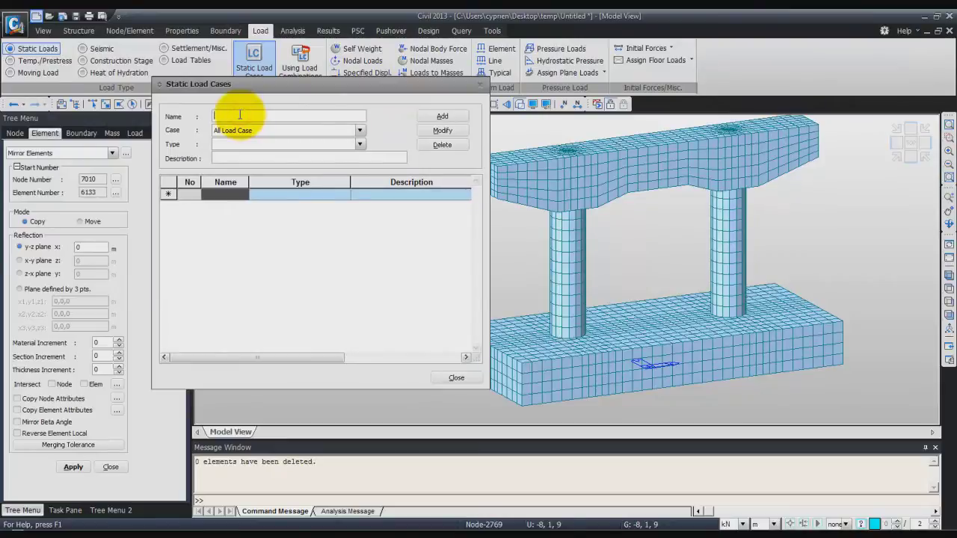
{"action": "type", "text": "Self Weight"}
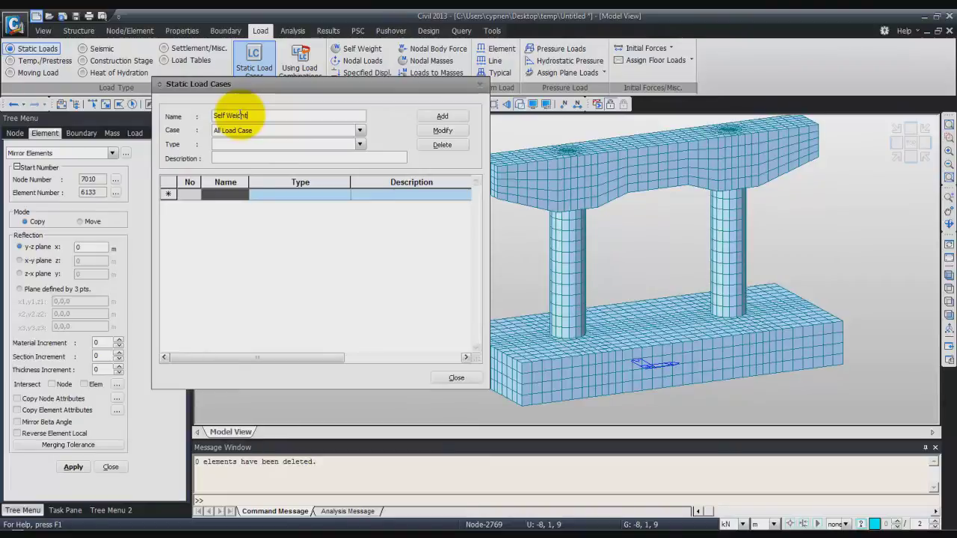
{"action": "left_click", "coordinate": [359, 130]}
{"action": "left_click", "coordinate": [359, 131]}
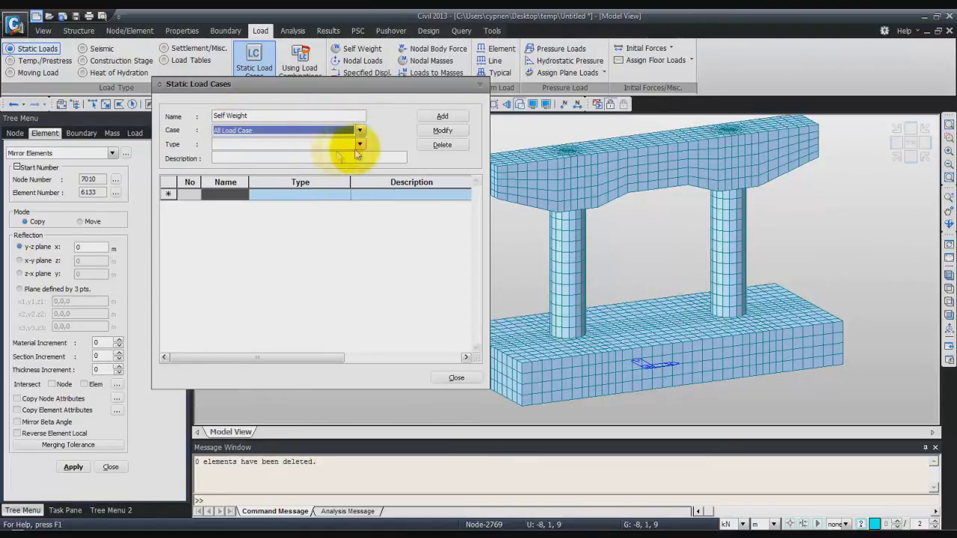
{"action": "left_click", "coordinate": [359, 145]}
{"action": "left_click", "coordinate": [273, 155]}
{"action": "left_click", "coordinate": [442, 116]}
- Add a second static load case named Vertical Load with type Dead Load (D)
{"action": "triple_click", "coordinate": [273, 115]}
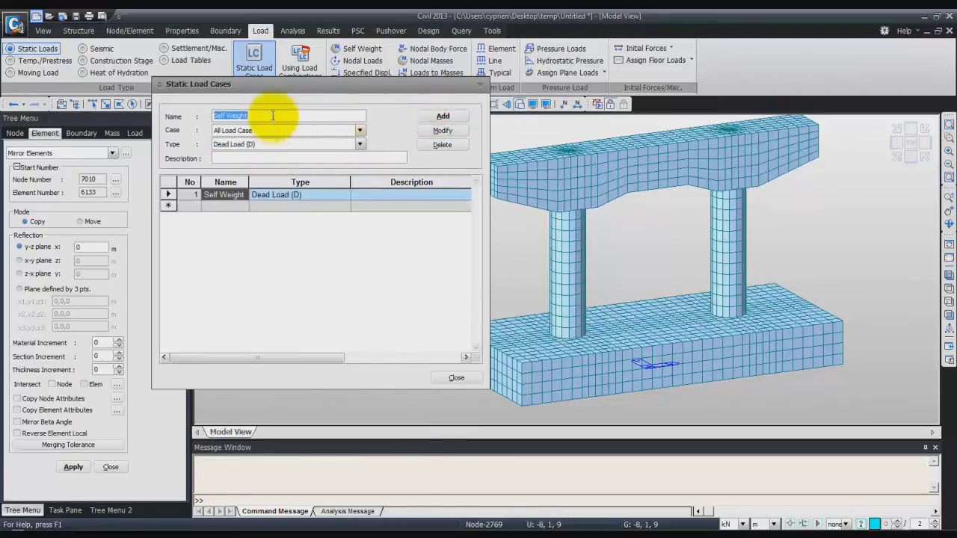
{"action": "type", "text": "Ver"}
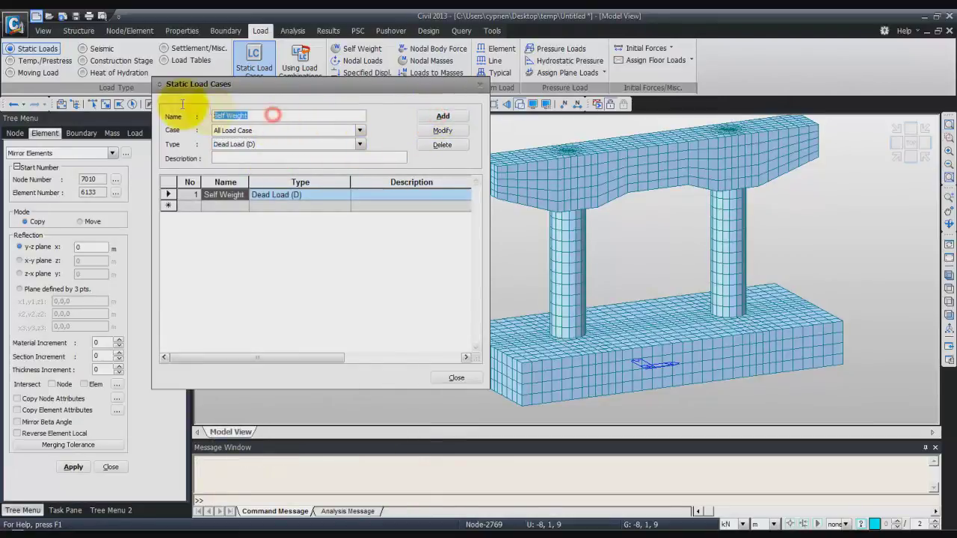
{"action": "type", "text": "ti"}
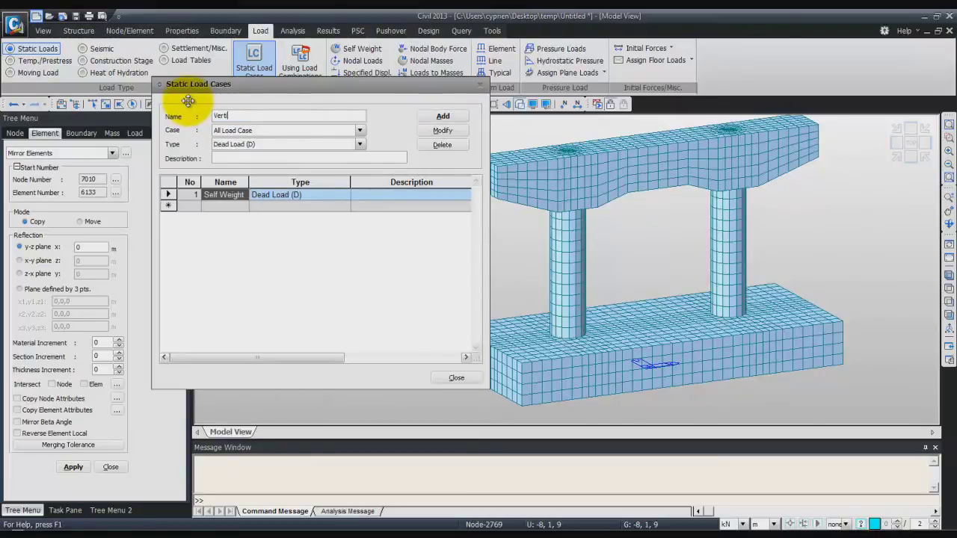
{"action": "type", "text": "cal Load"}
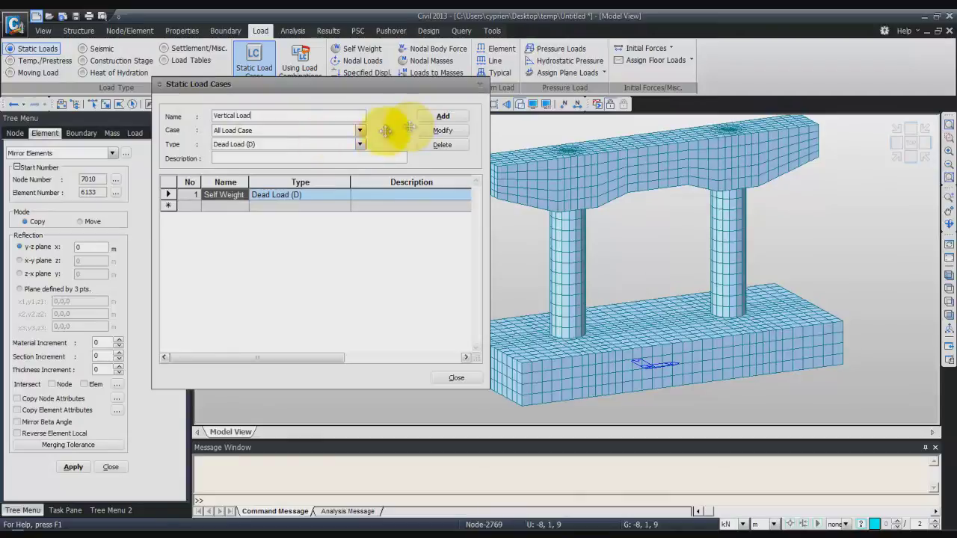
{"action": "left_click", "coordinate": [439, 119]}
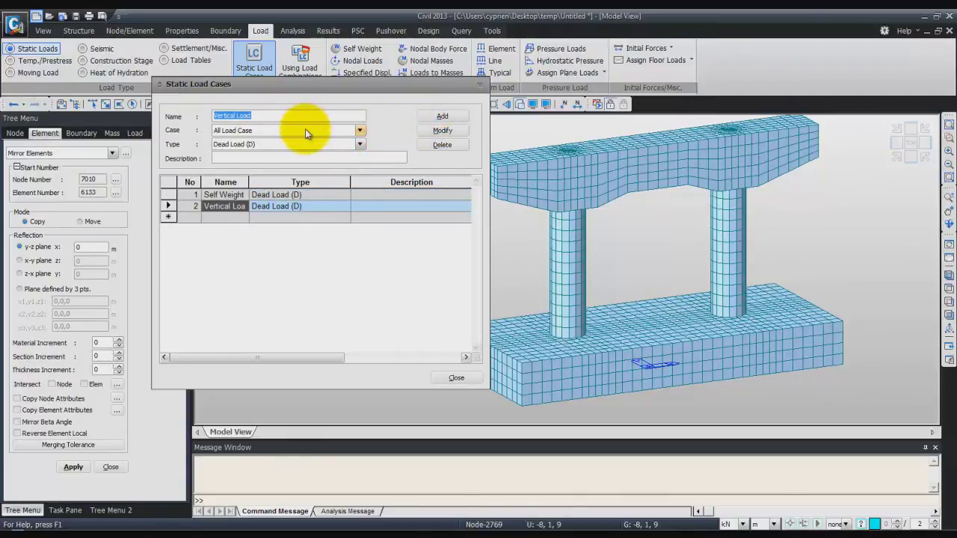
- Add a static load case named Seismic Loading with type Earthquake (E, EQ) and finish the load case definitions
{"action": "left_click_drag", "start_coordinate": [278, 115], "coordinate": [160, 107]}
{"action": "type", "text": "Seism"}
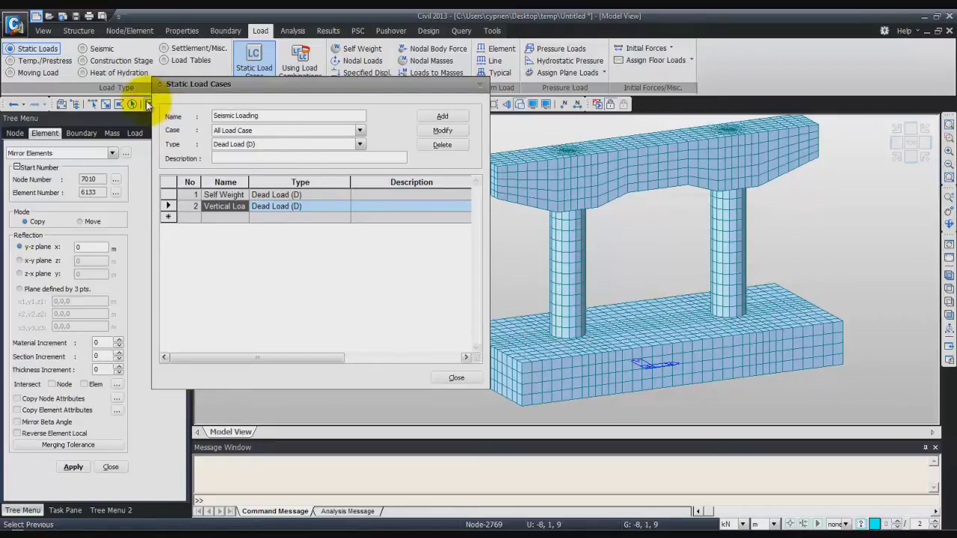
{"action": "left_click", "coordinate": [359, 144]}
{"action": "key", "text": "Up"}
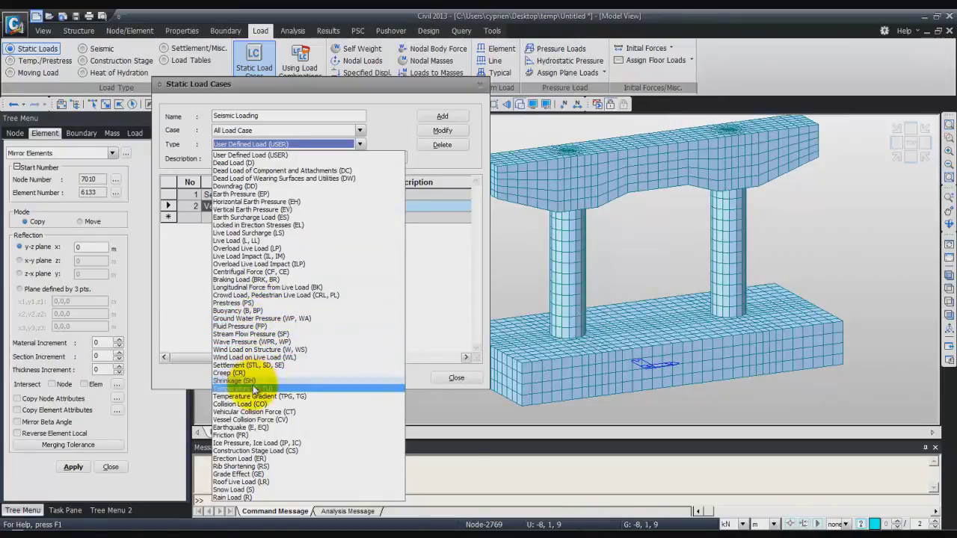
{"action": "left_click", "coordinate": [264, 431]}
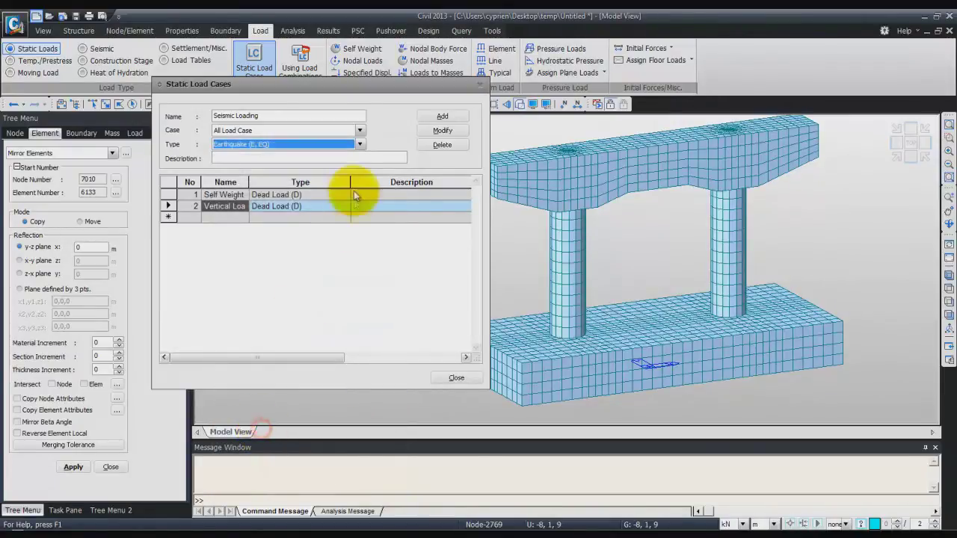
{"action": "left_click", "coordinate": [433, 120]}
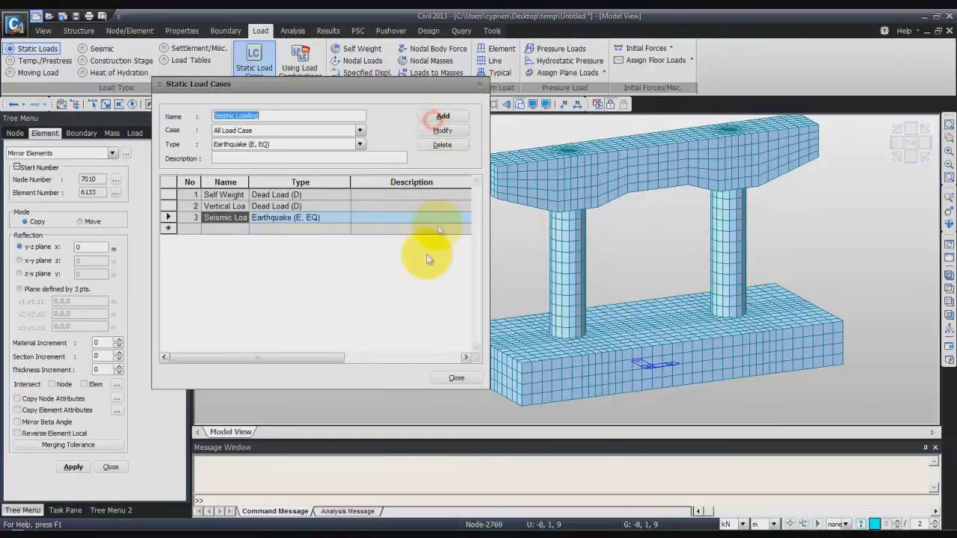
{"action": "left_click", "coordinate": [458, 376]}
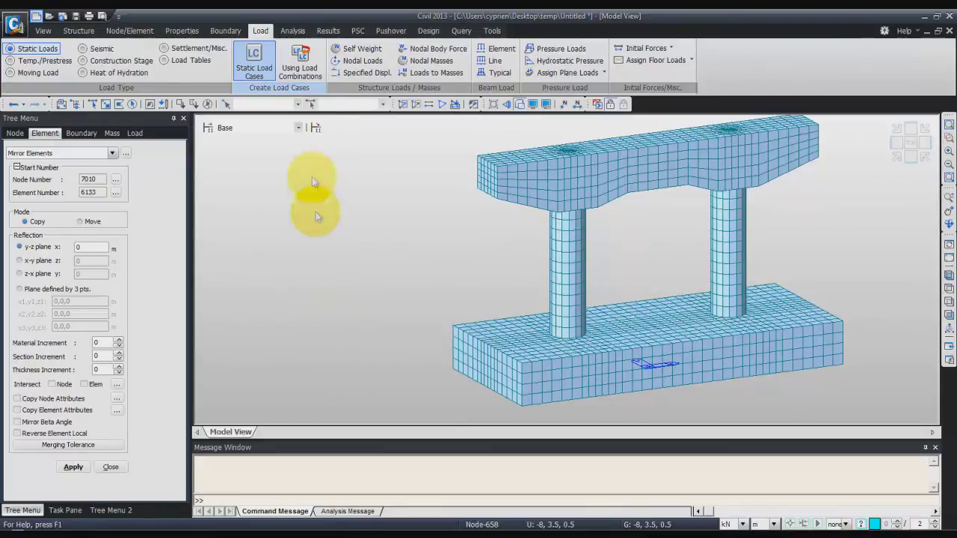
- Assign self weight to the Self Weight load case with a Z factor of -1 in the Default load group
{"action": "left_click", "coordinate": [357, 50]}
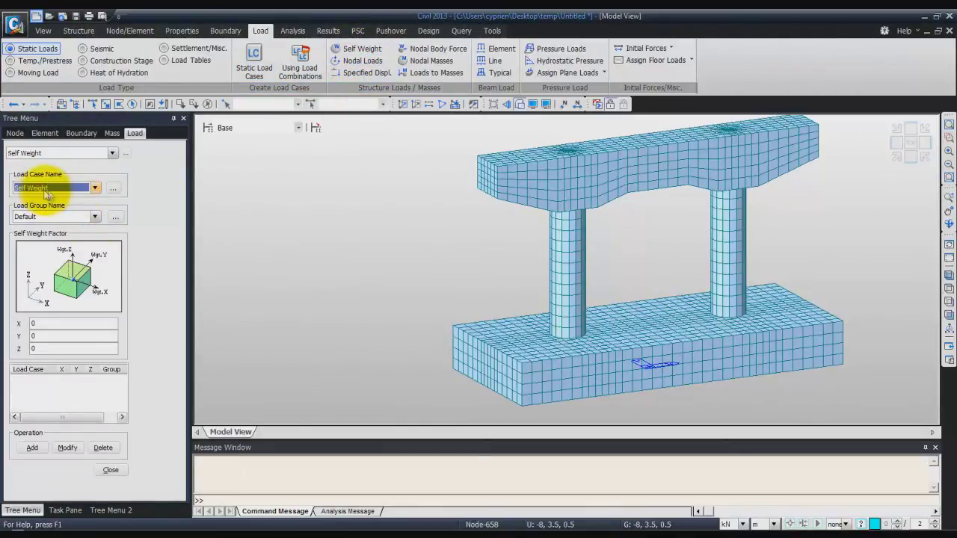
{"action": "left_click", "coordinate": [95, 189]}
{"action": "left_click", "coordinate": [32, 198]}
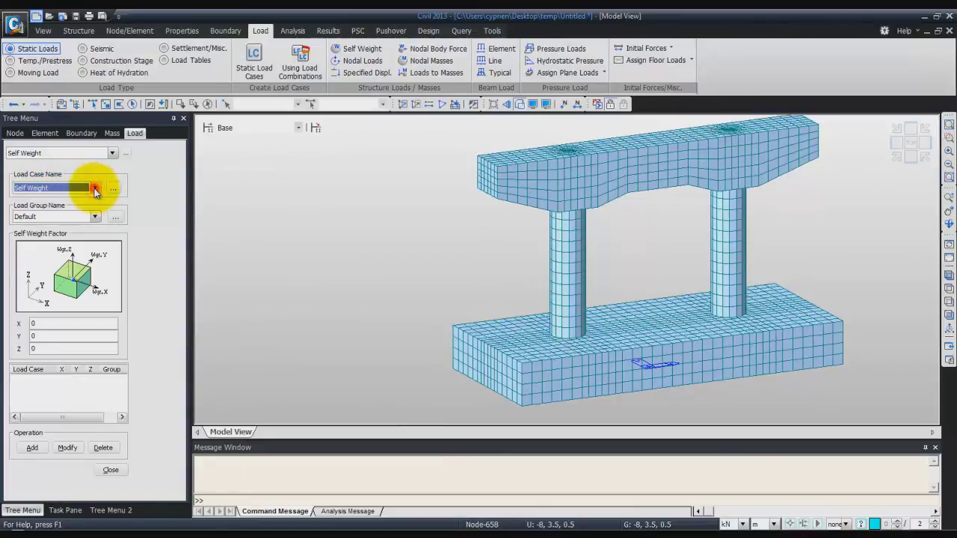
{"action": "left_click", "coordinate": [51, 347]}
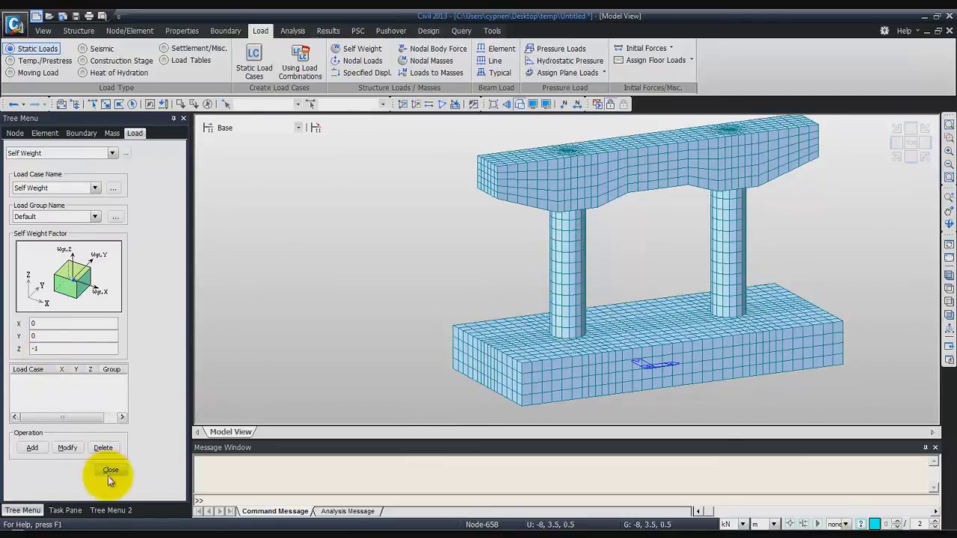
{"action": "left_click", "coordinate": [33, 448]}
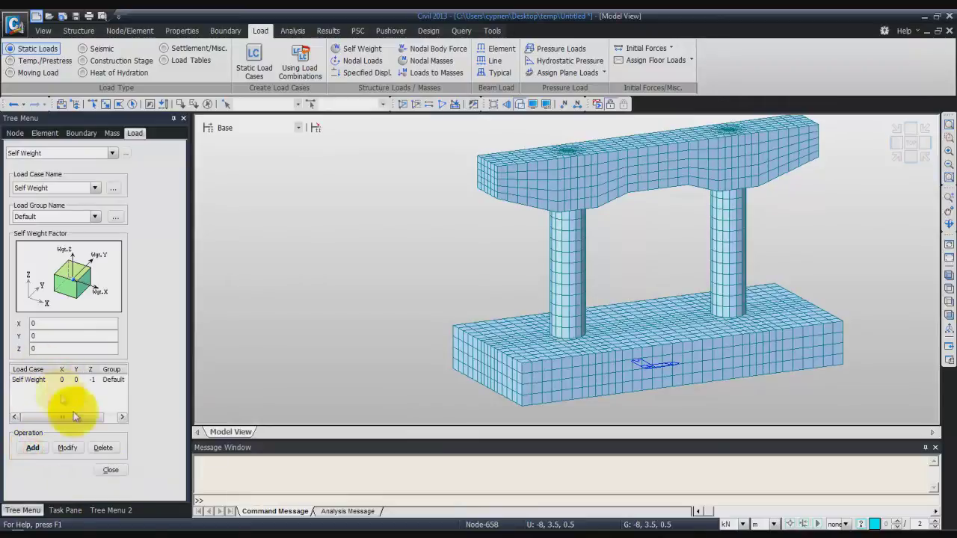
{"action": "left_click", "coordinate": [111, 471]}
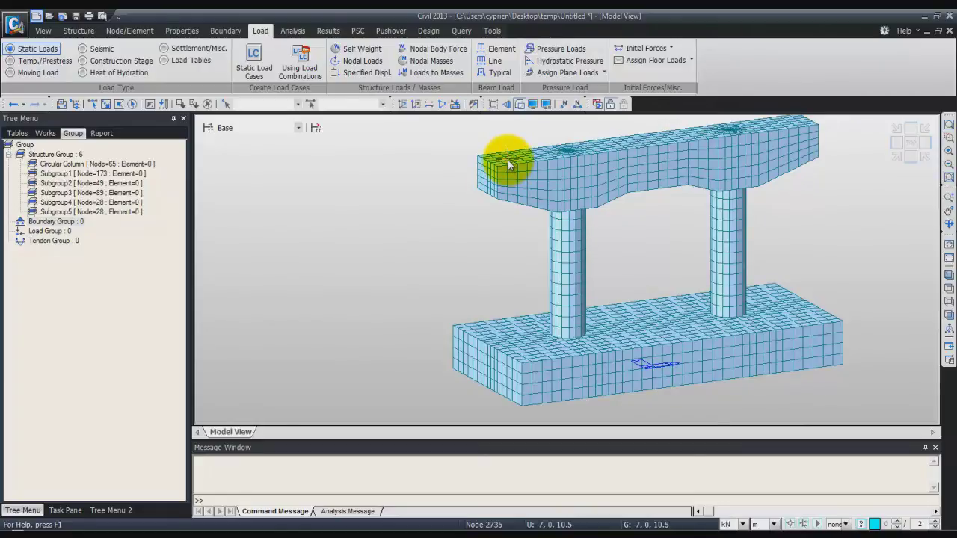
- Turn on the display of nodes for the whole pier model
{"action": "mouse_move", "coordinate": [509, 165]}
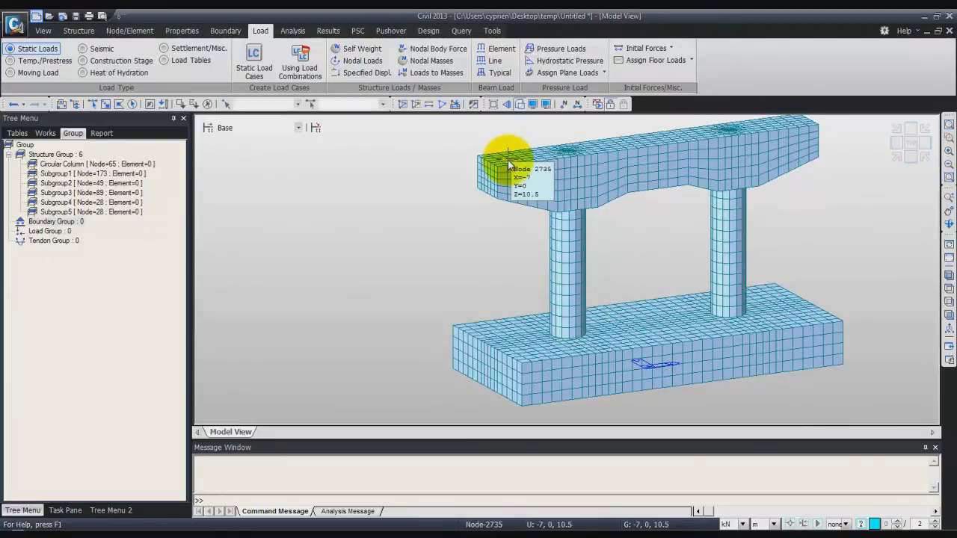
{"action": "left_click", "coordinate": [532, 106]}
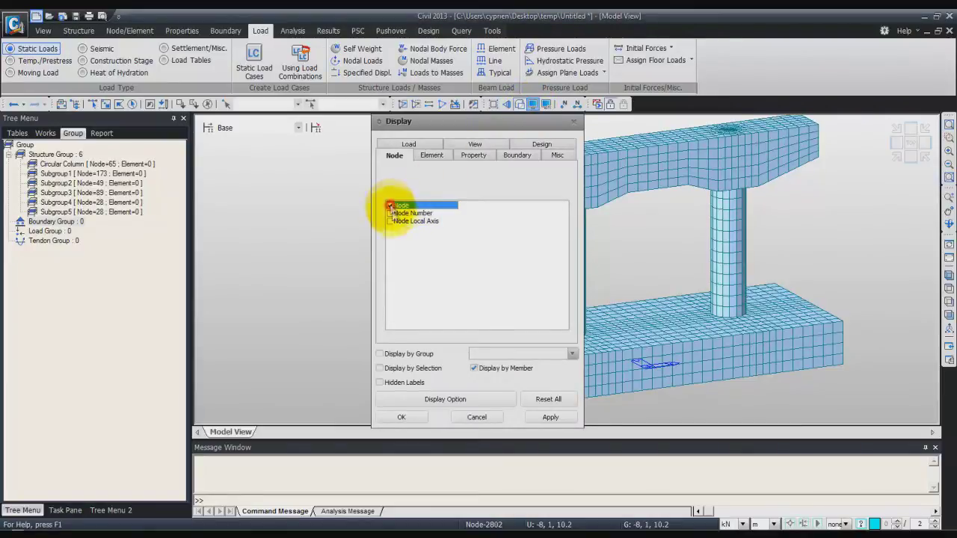
{"action": "left_click", "coordinate": [390, 205]}
{"action": "left_click", "coordinate": [400, 417]}
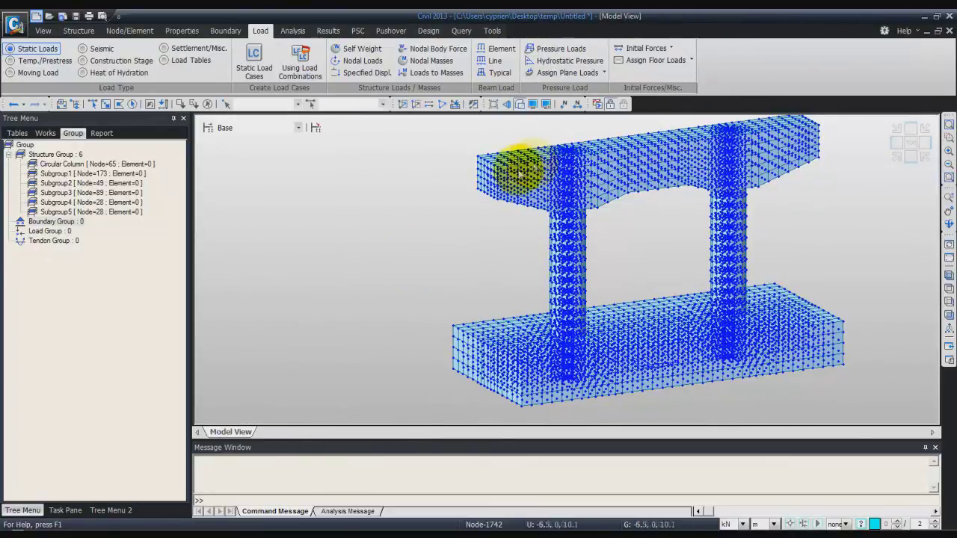
- Select all nodes of the pier cap's top surface using an XY plane at Z position 10.5 m
{"action": "right_click", "coordinate": [365, 217]}
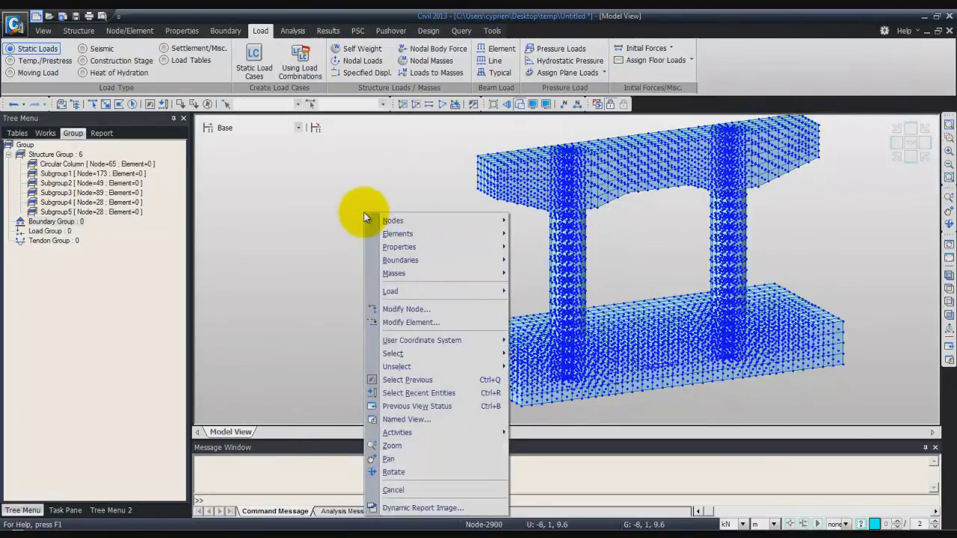
{"action": "mouse_move", "coordinate": [498, 355]}
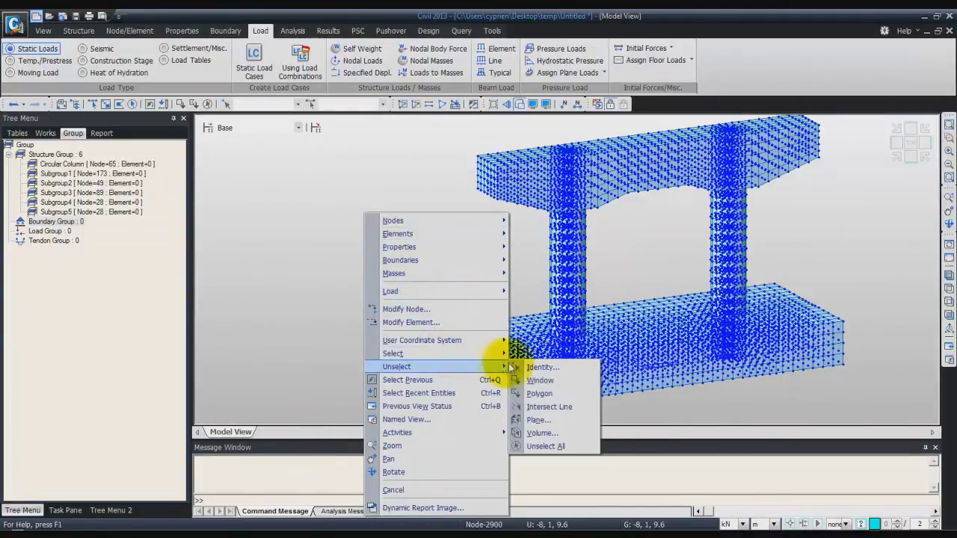
{"action": "left_click", "coordinate": [545, 420]}
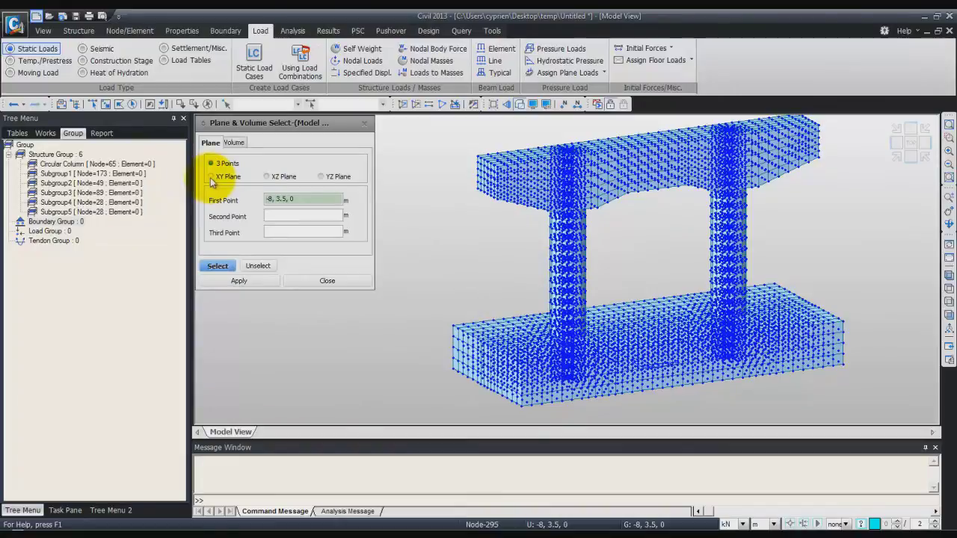
{"action": "left_click", "coordinate": [212, 178]}
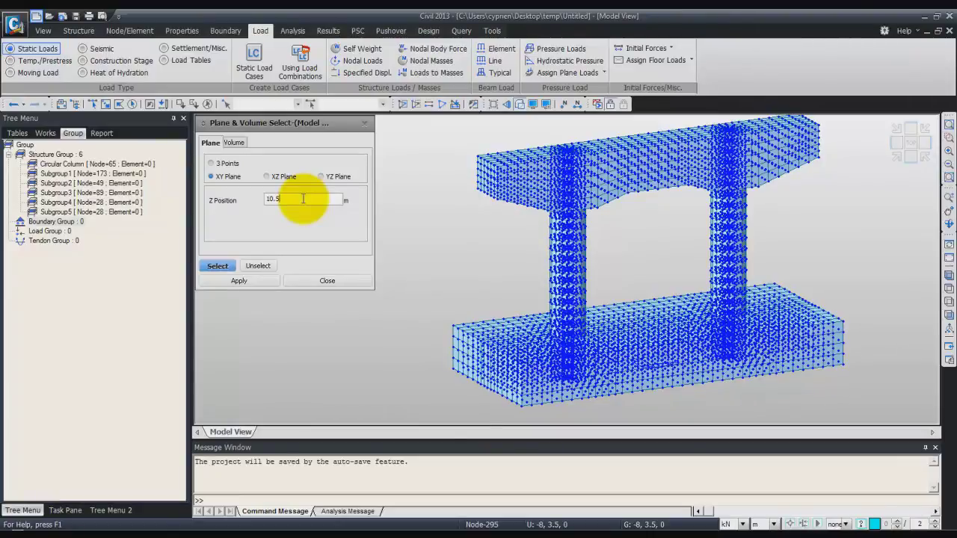
{"action": "left_click", "coordinate": [258, 281]}
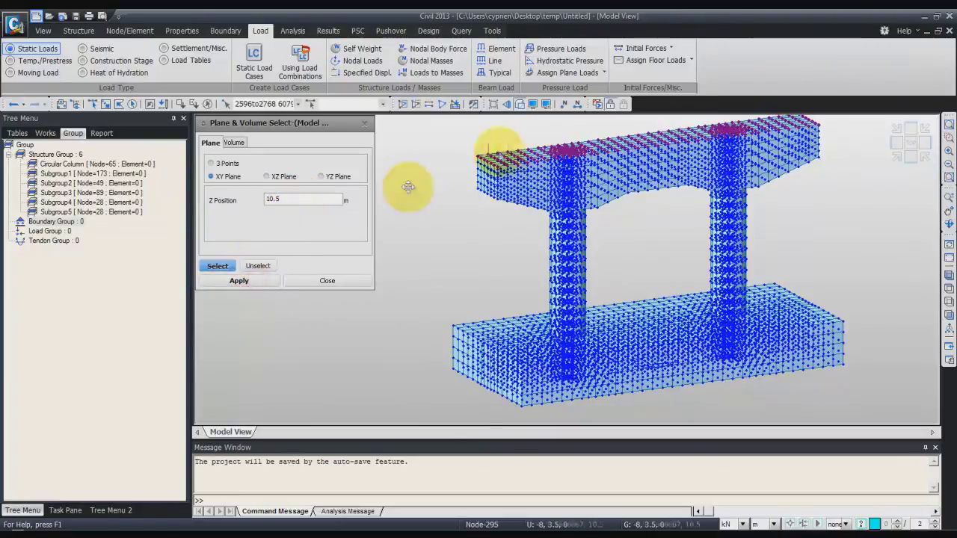
{"action": "left_click", "coordinate": [315, 281]}
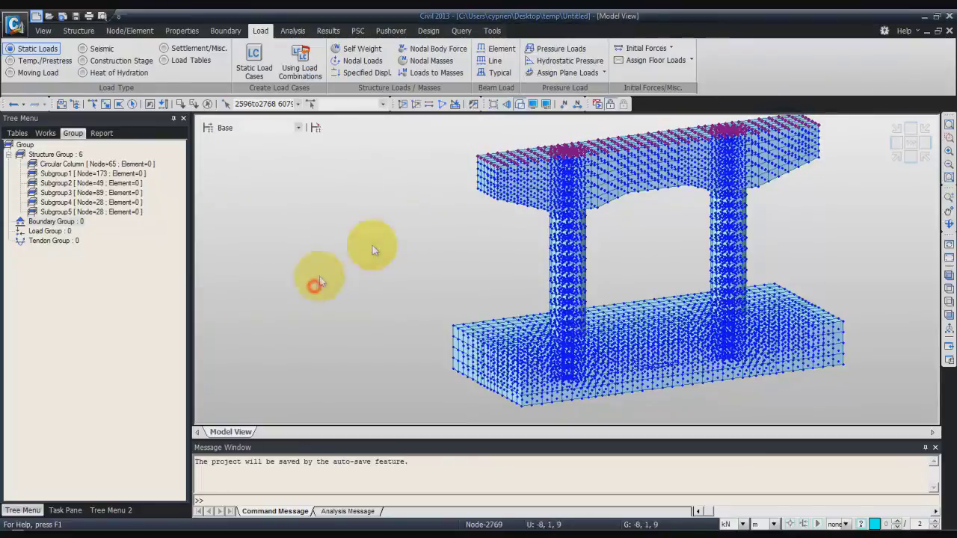
- Activate only the selected cap-top nodes and show them in top view
{"action": "left_click", "coordinate": [42, 31]}
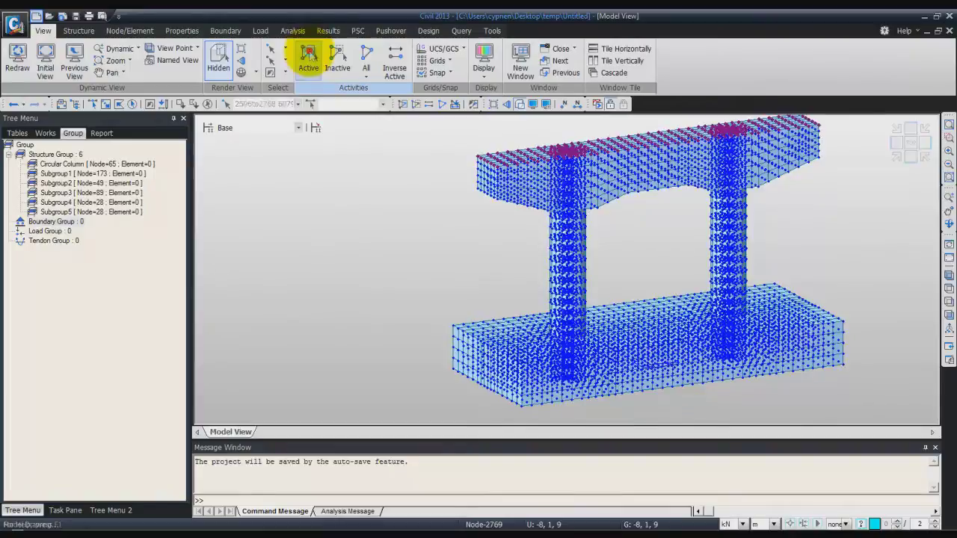
{"action": "left_click", "coordinate": [309, 57]}
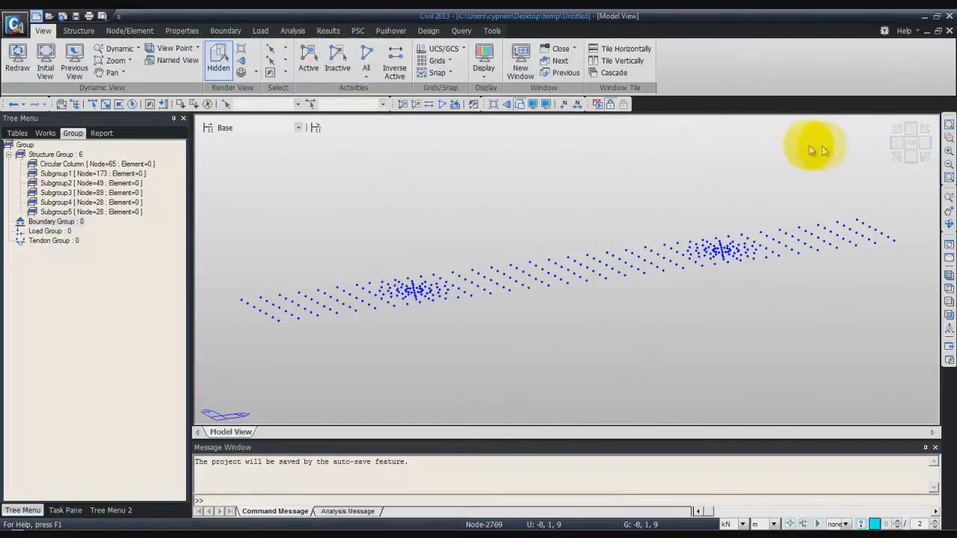
{"action": "left_click", "coordinate": [913, 141]}
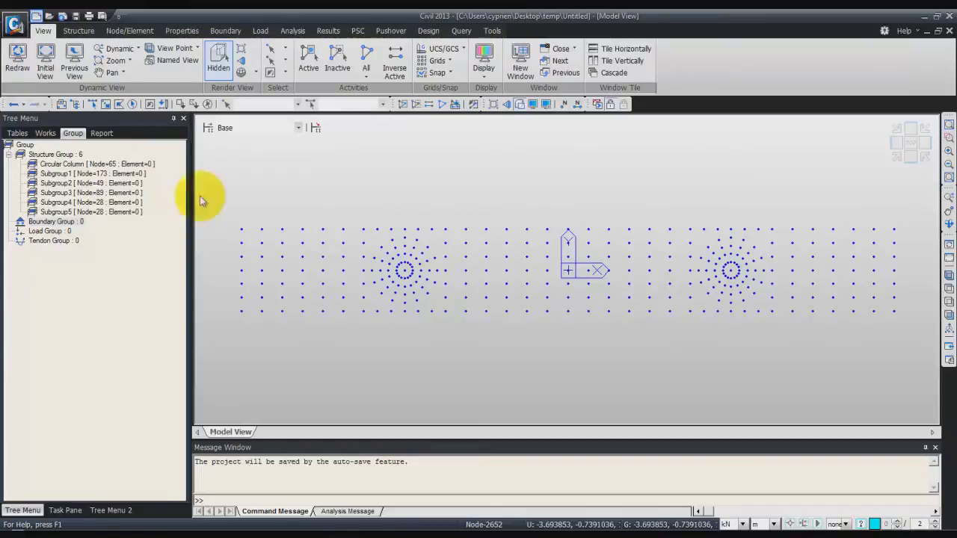
- Set up a nodal load with FZ -430 kN for the Vertical Load case in the Default load group
{"action": "left_click", "coordinate": [261, 31]}
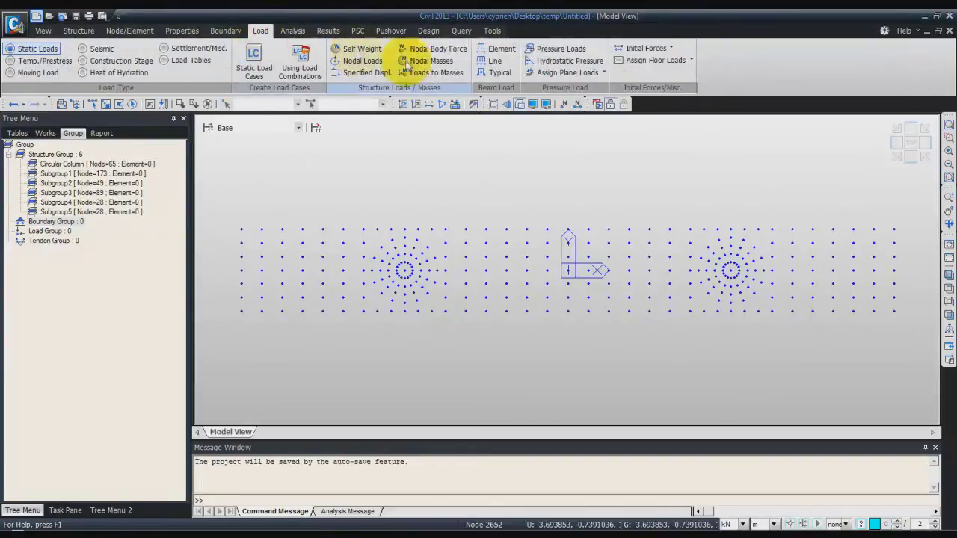
{"action": "left_click", "coordinate": [364, 60]}
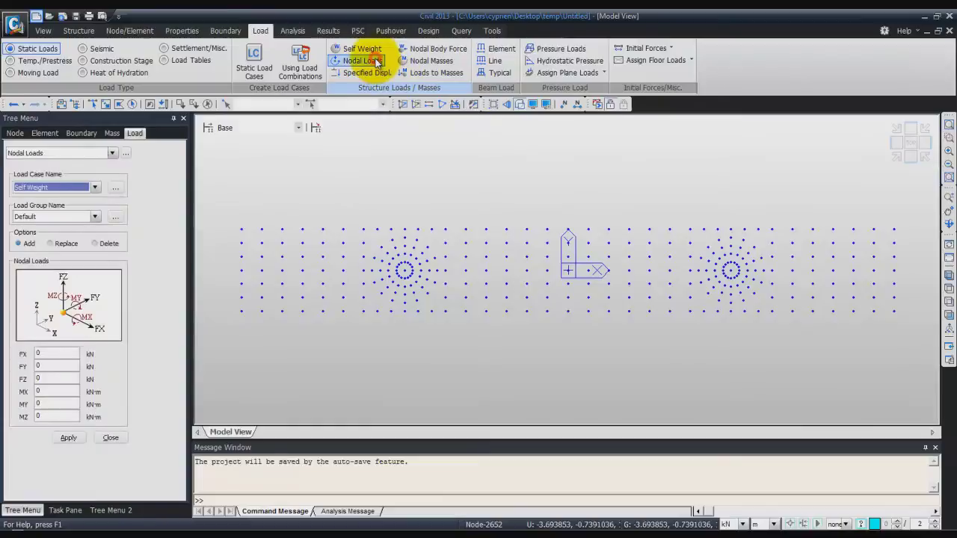
{"action": "left_click", "coordinate": [95, 189]}
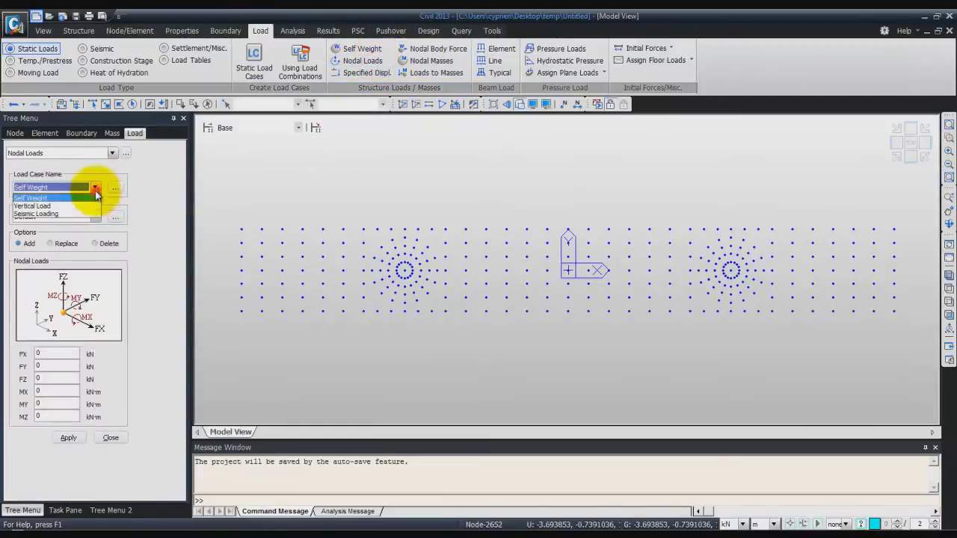
{"action": "left_click", "coordinate": [76, 204]}
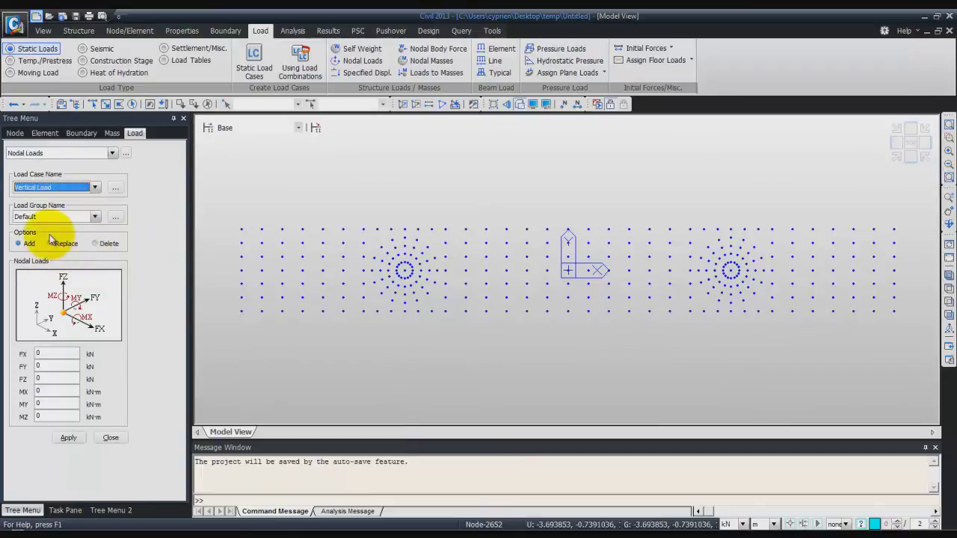
{"action": "double_click", "coordinate": [54, 379]}
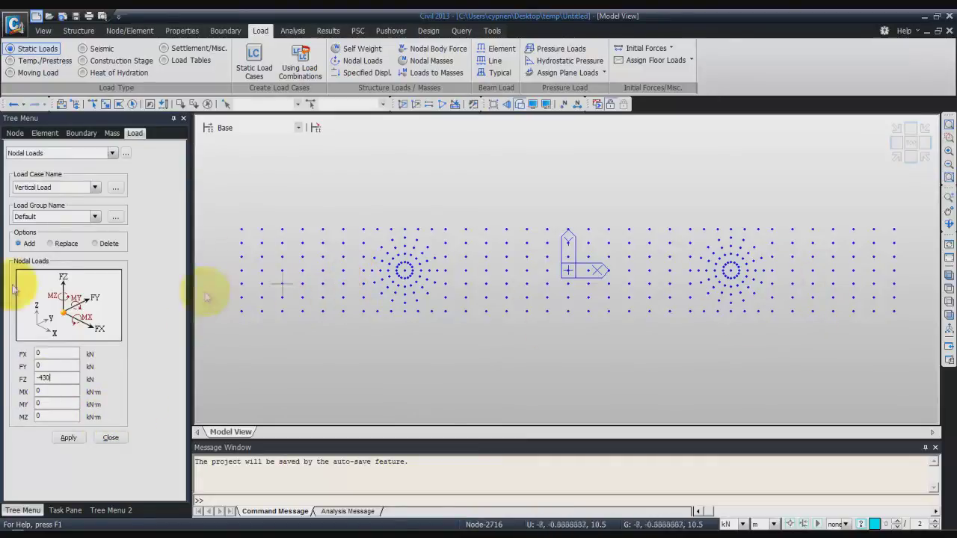
- Apply the vertical nodal load to the three middle nodes of eight evenly spaced rows along the cap, symmetric about its centre
{"action": "left_click", "coordinate": [106, 104]}
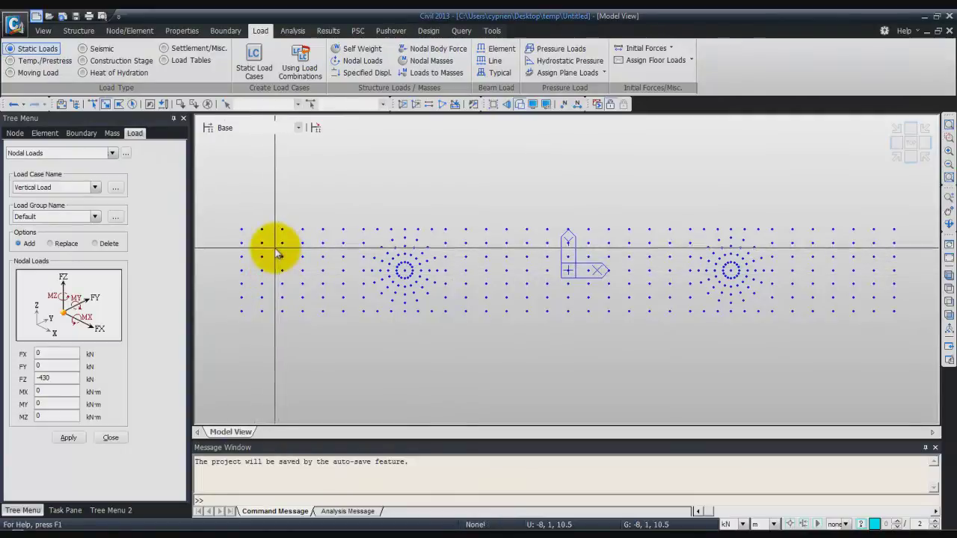
{"action": "left_click_drag", "start_coordinate": [276, 252], "coordinate": [288, 293]}
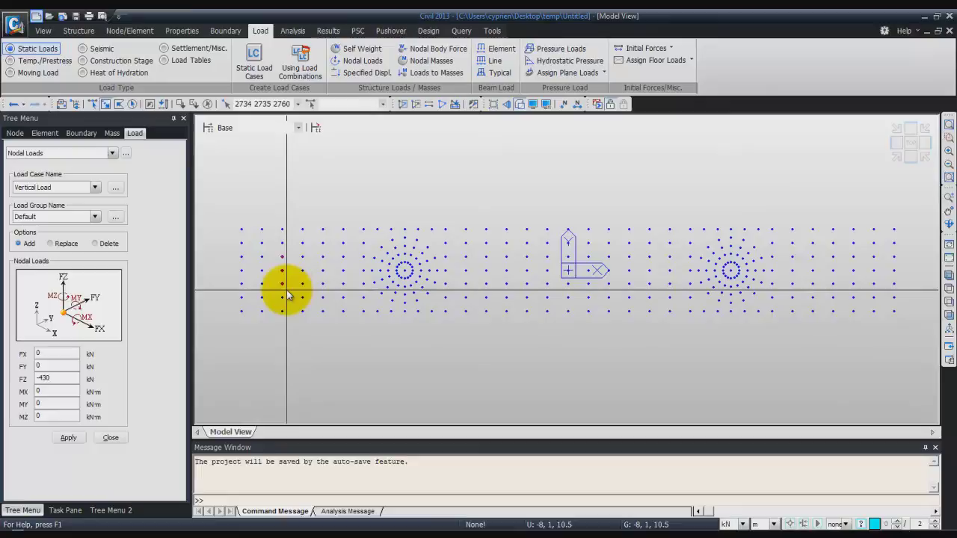
{"action": "left_click_drag", "start_coordinate": [355, 250], "coordinate": [369, 292]}
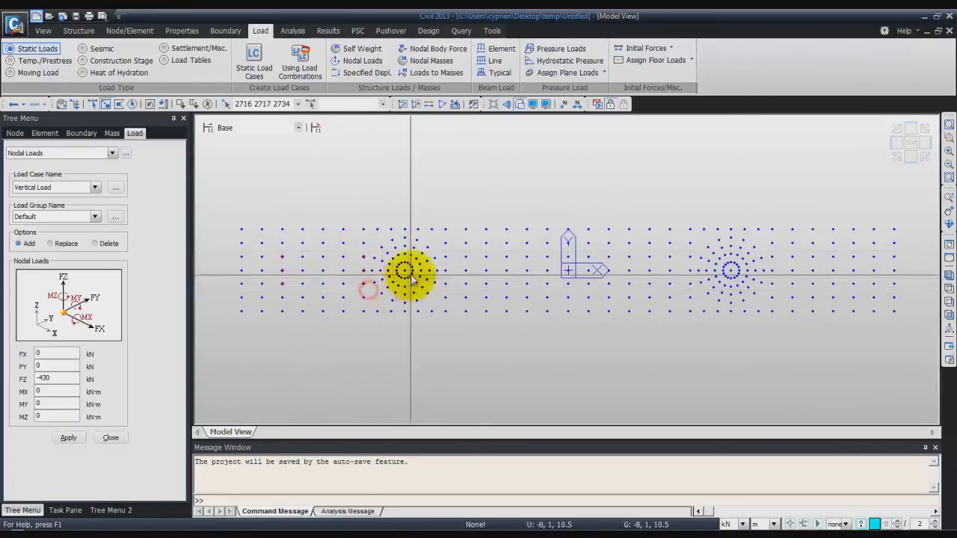
{"action": "left_click_drag", "start_coordinate": [442, 258], "coordinate": [450, 290]}
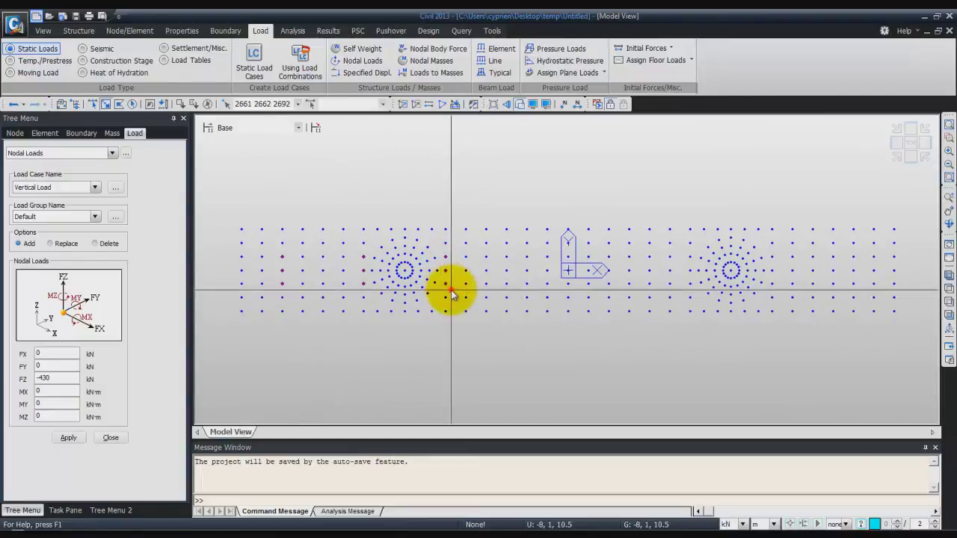
{"action": "left_click_drag", "start_coordinate": [523, 248], "coordinate": [533, 286]}
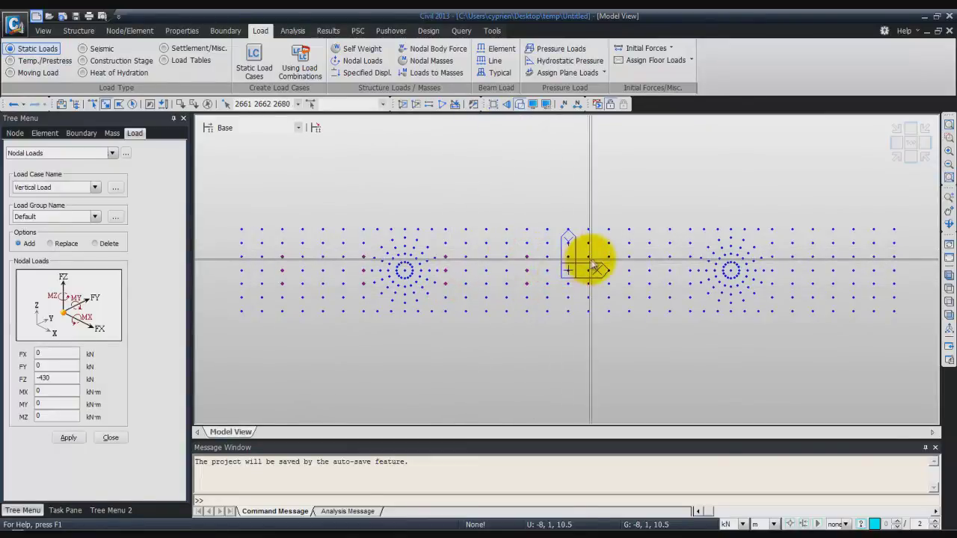
{"action": "left_click_drag", "start_coordinate": [605, 251], "coordinate": [613, 292]}
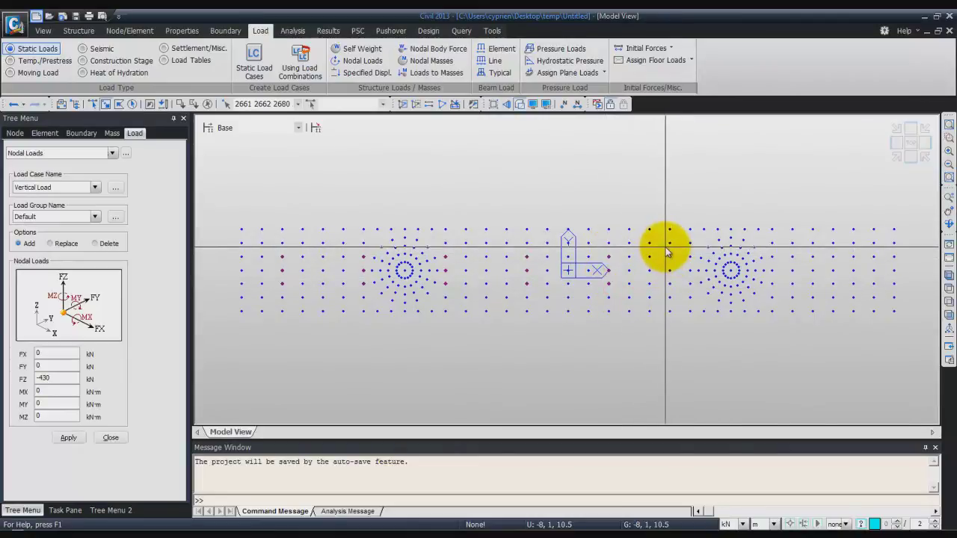
{"action": "left_click_drag", "start_coordinate": [687, 251], "coordinate": [694, 297]}
{"action": "left_click_drag", "start_coordinate": [769, 249], "coordinate": [775, 285]}
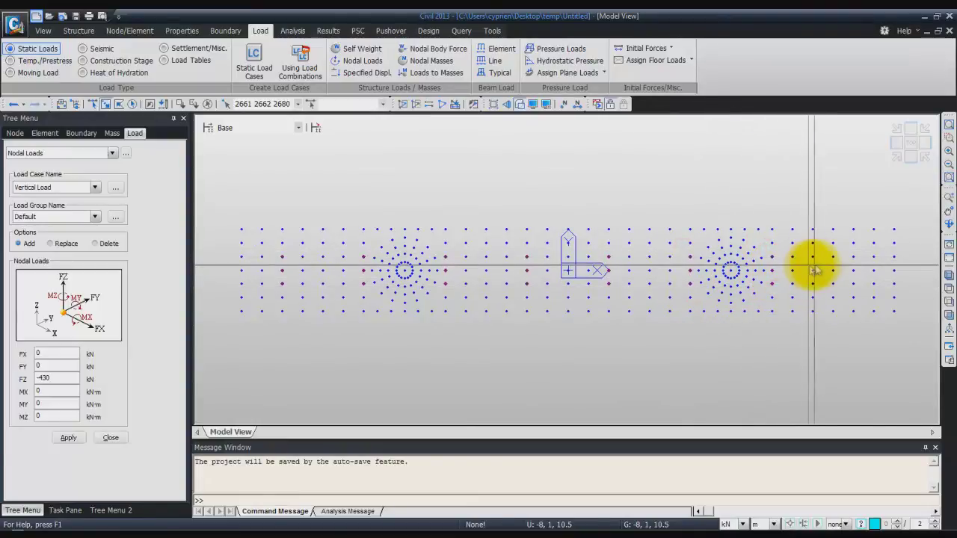
{"action": "left_click_drag", "start_coordinate": [848, 252], "coordinate": [867, 291]}
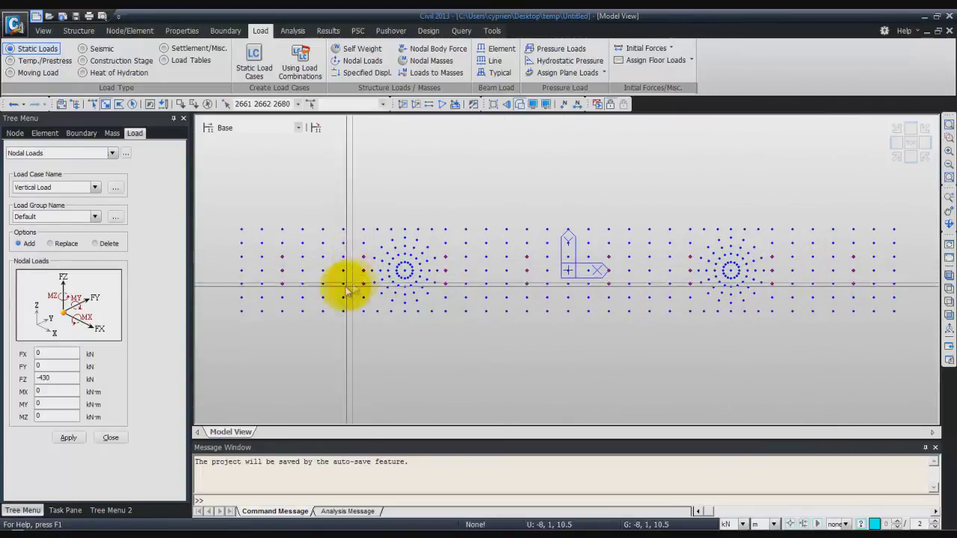
{"action": "left_click", "coordinate": [68, 440]}
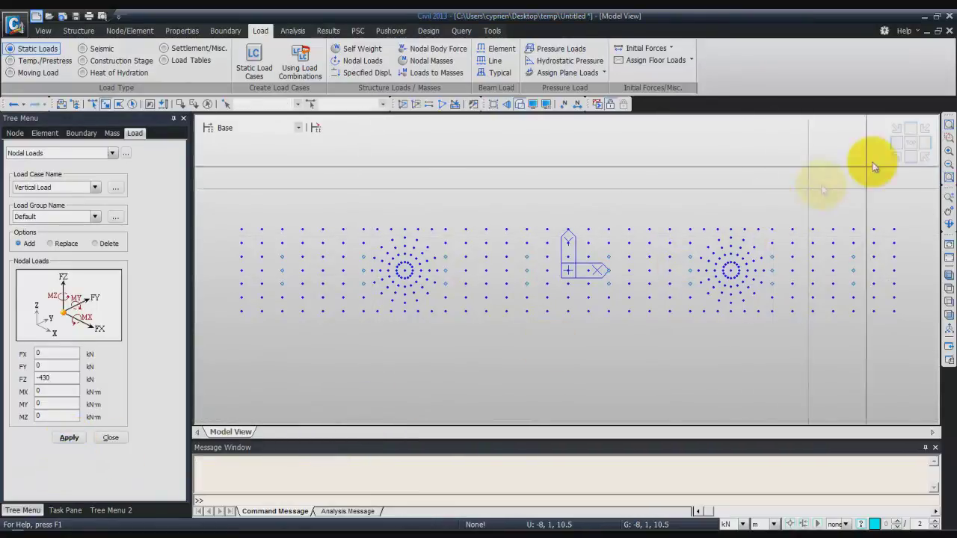
{"action": "left_click", "coordinate": [948, 276]}
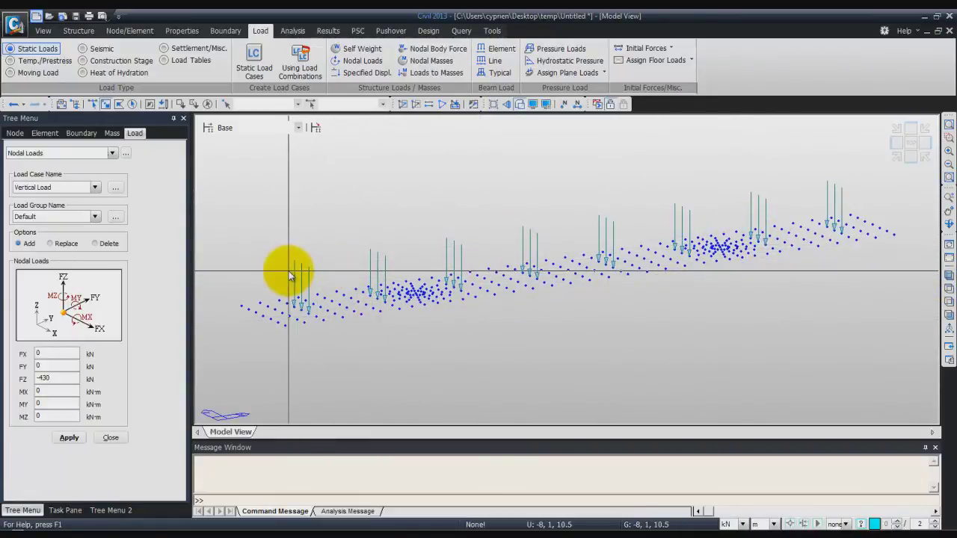
- Apply a nodal load with FX 520 kN for the Seismic Loading case to the three middle loaded nodes just on the +X side of the origin
{"action": "left_click", "coordinate": [909, 143]}
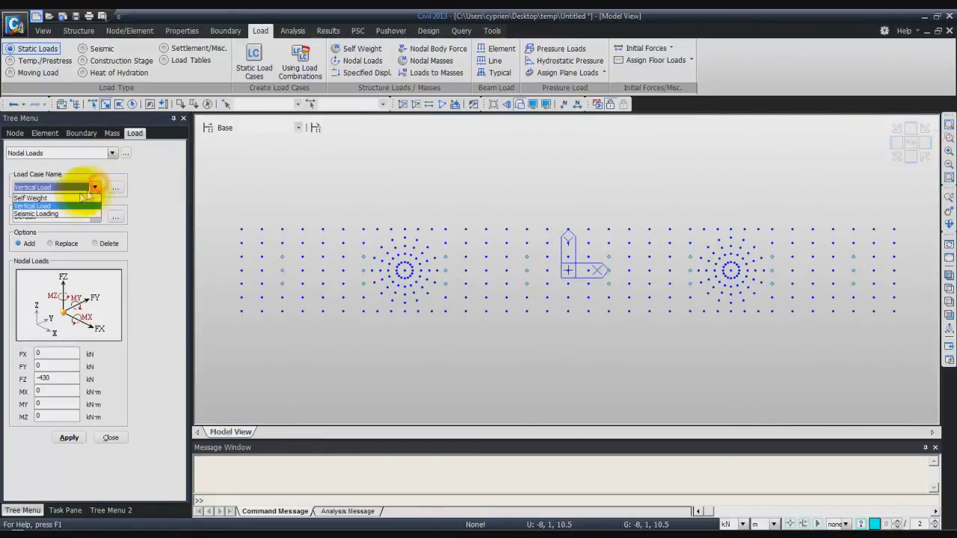
{"action": "left_click", "coordinate": [69, 216]}
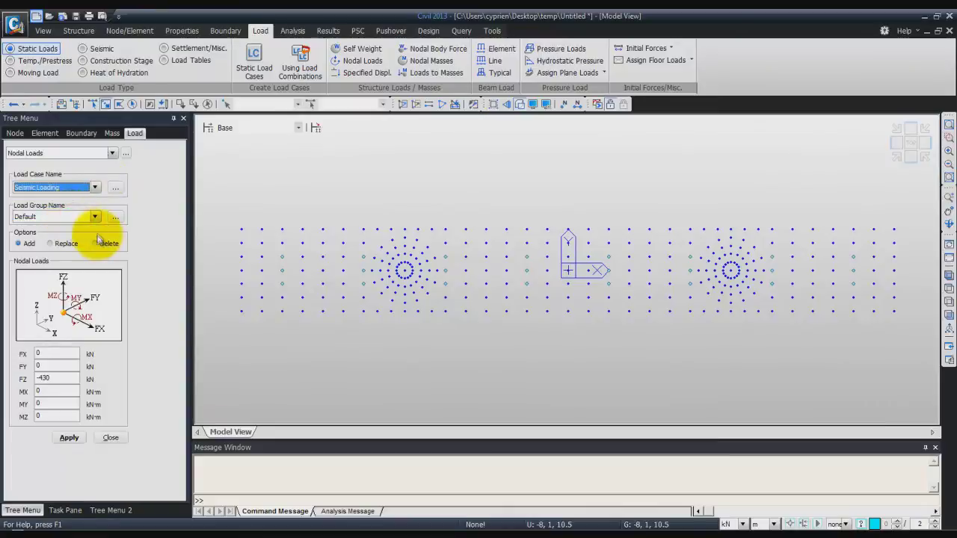
{"action": "left_click", "coordinate": [59, 379]}
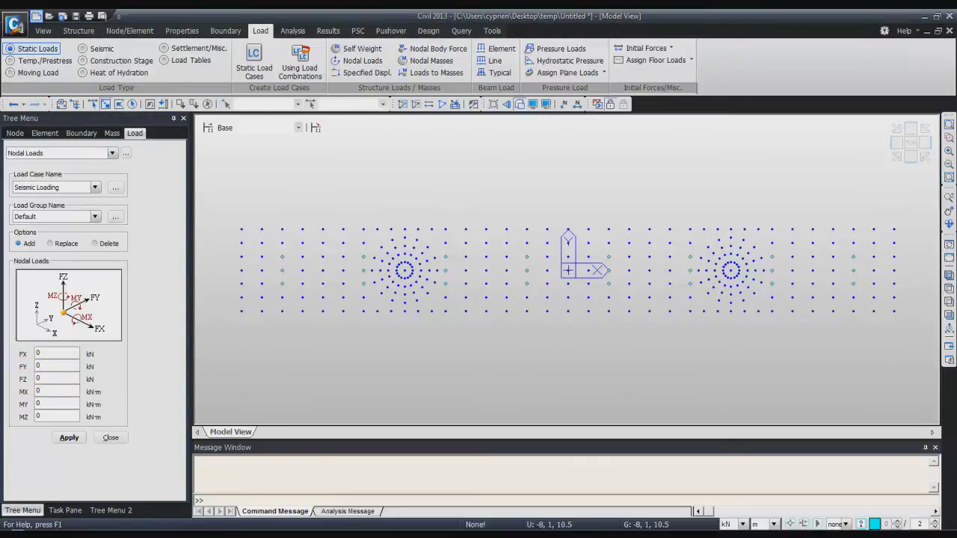
{"action": "left_click", "coordinate": [47, 364]}
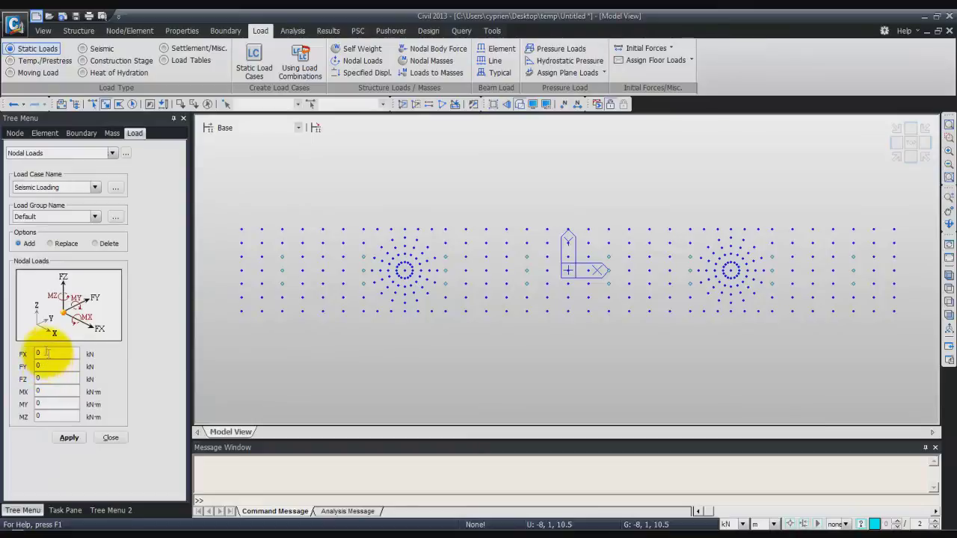
{"action": "double_click", "coordinate": [45, 352]}
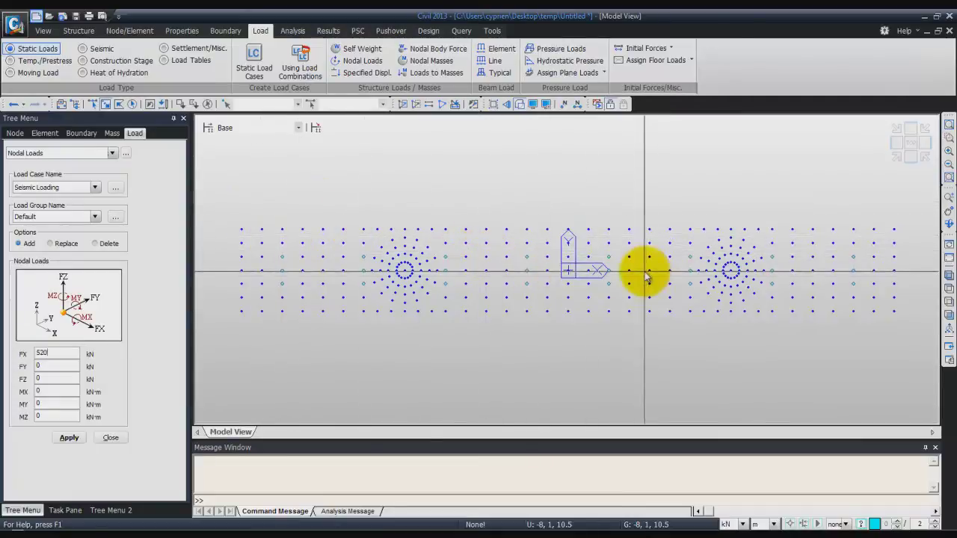
{"action": "left_click", "coordinate": [604, 254]}
{"action": "left_click_drag", "start_coordinate": [607, 283], "coordinate": [616, 287]}
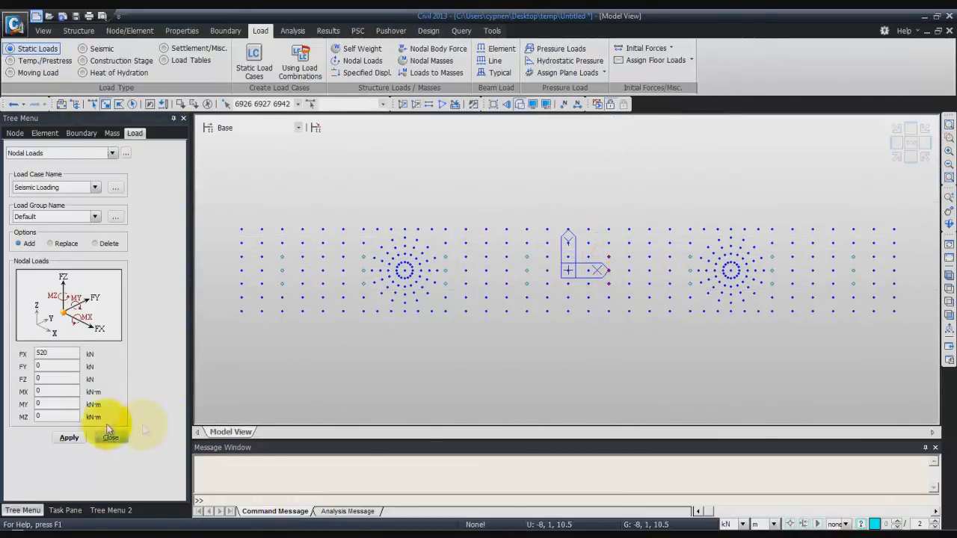
{"action": "left_click", "coordinate": [69, 437]}
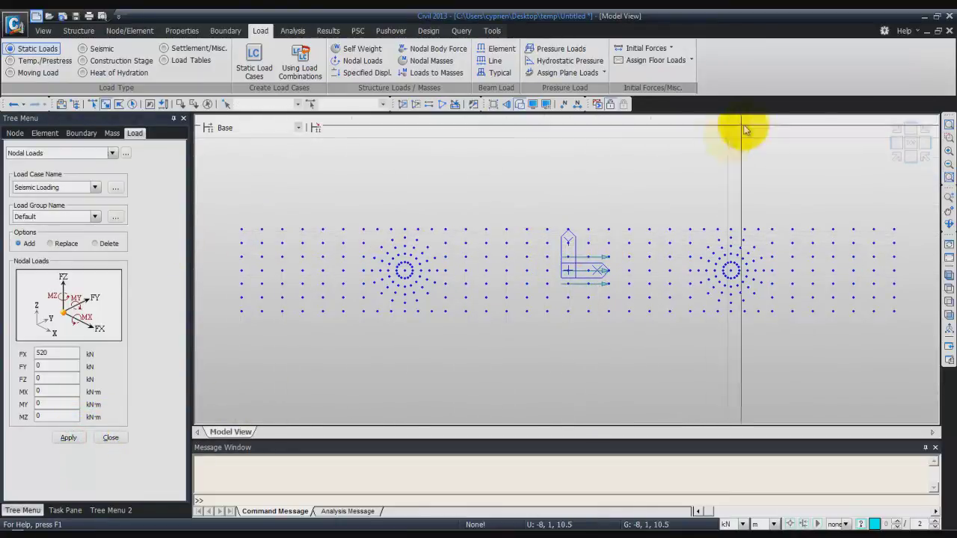
{"action": "left_click", "coordinate": [947, 286]}
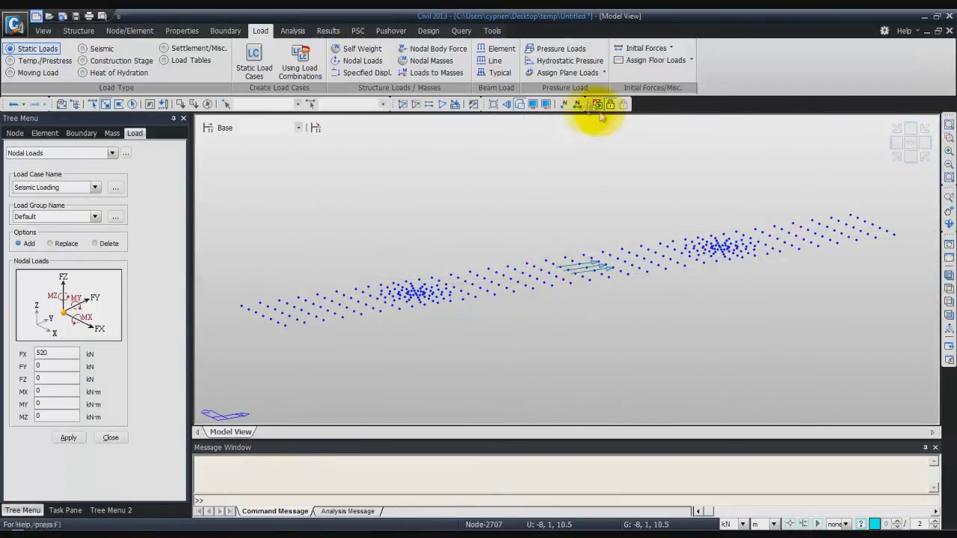
- Turn on the display of nodal loads for all load cases
{"action": "left_click", "coordinate": [534, 105]}
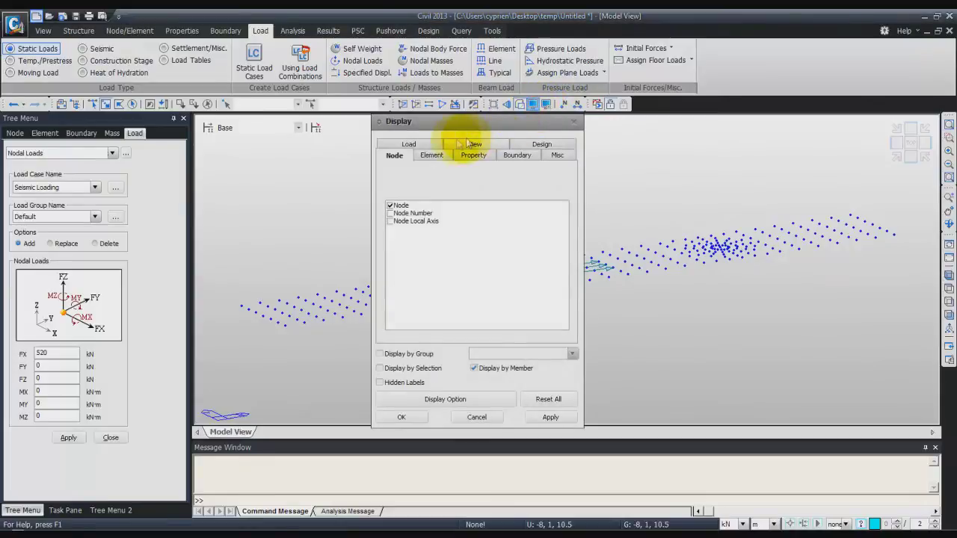
{"action": "left_click", "coordinate": [408, 143]}
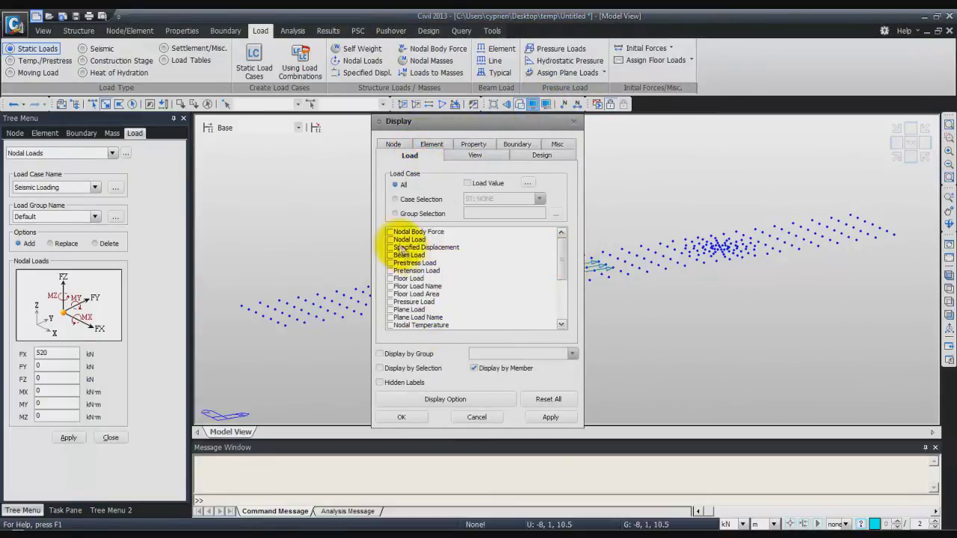
{"action": "left_click", "coordinate": [389, 240]}
{"action": "left_click", "coordinate": [402, 417]}
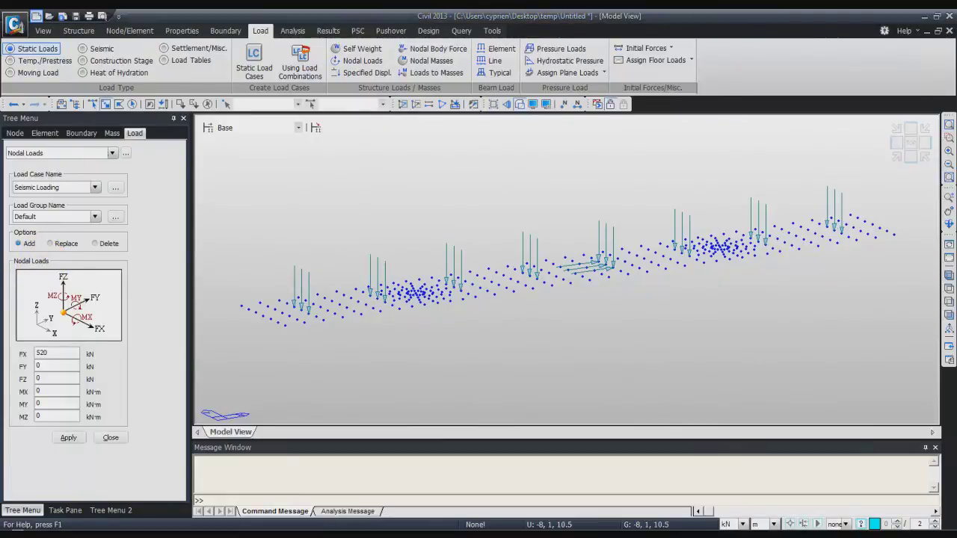
- Reactivate the whole model and turn off the display of node symbols
{"action": "left_click", "coordinate": [43, 31]}
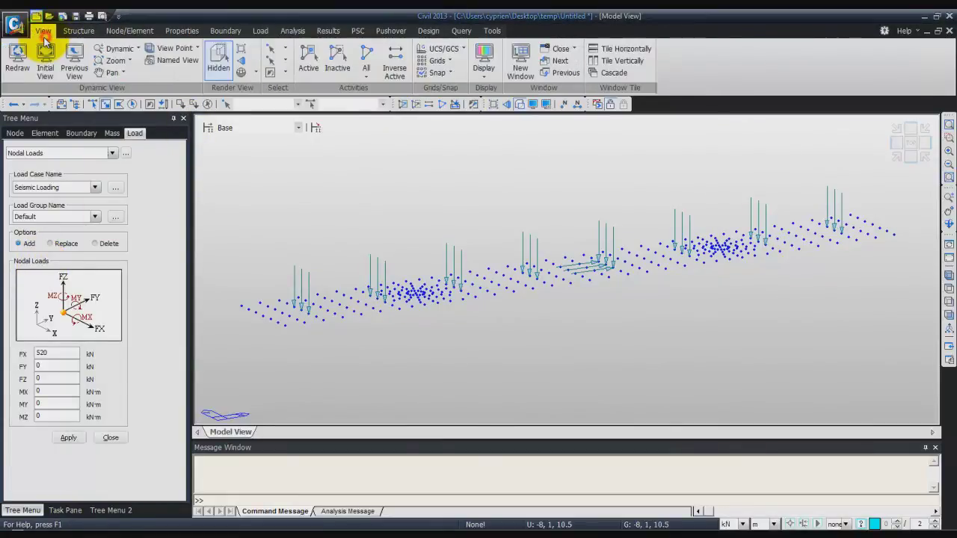
{"action": "left_click", "coordinate": [366, 64]}
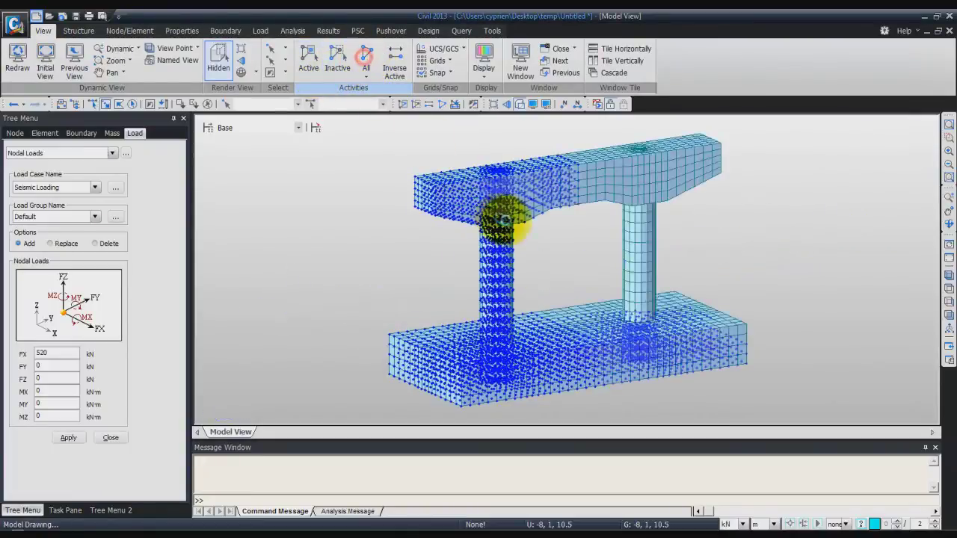
{"action": "left_click", "coordinate": [532, 104]}
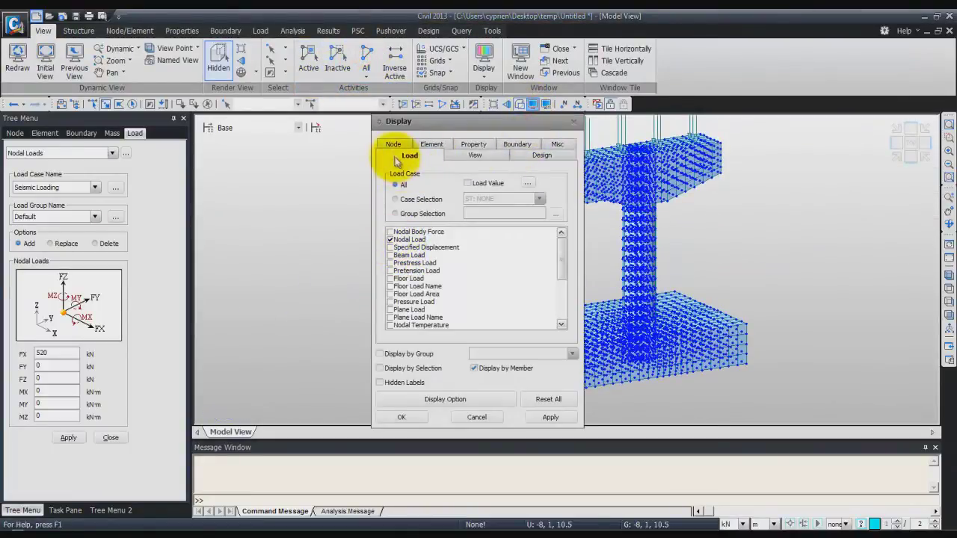
{"action": "left_click", "coordinate": [395, 145]}
{"action": "left_click", "coordinate": [391, 205]}
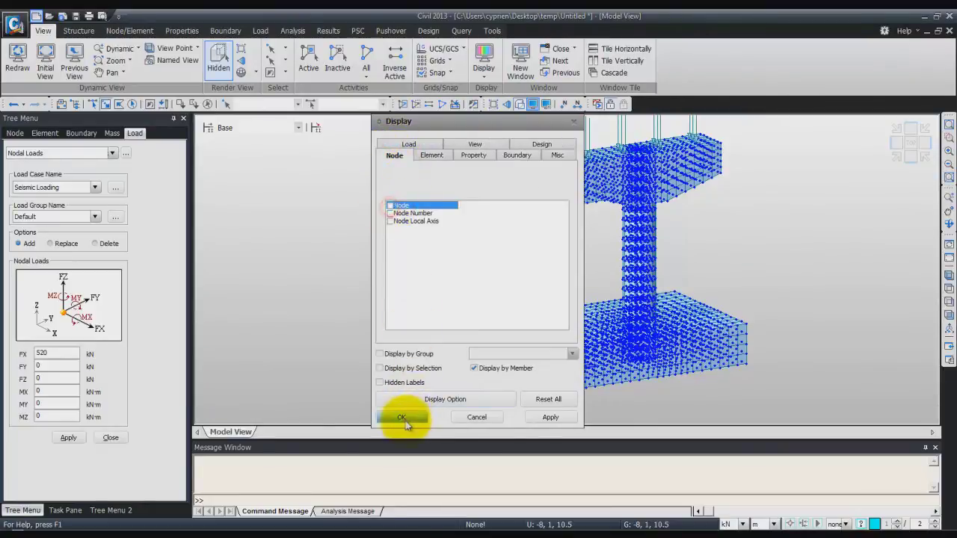
{"action": "left_click", "coordinate": [401, 417]}
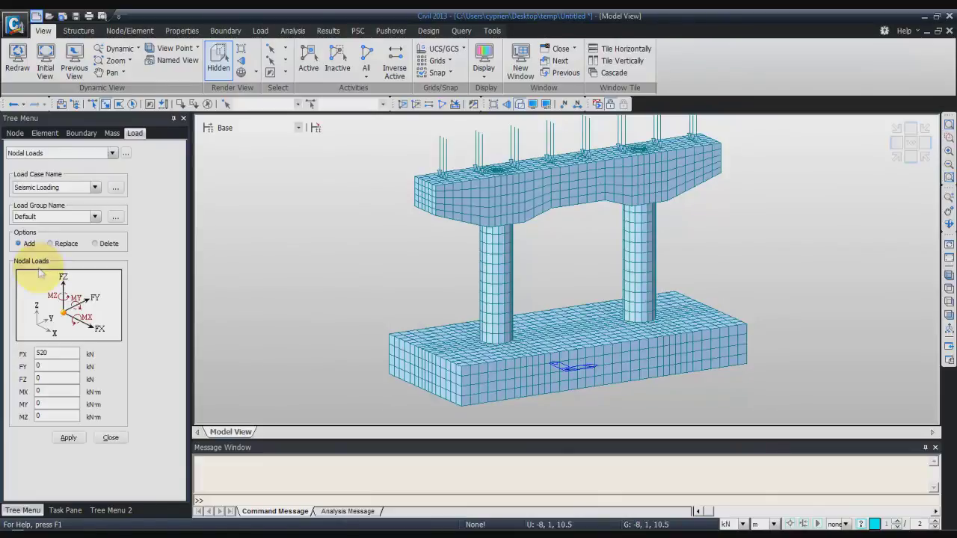
- Select all nodes on the underside of the footing with an XY plane selection at Z position 0 m
{"action": "right_click", "coordinate": [347, 275]}
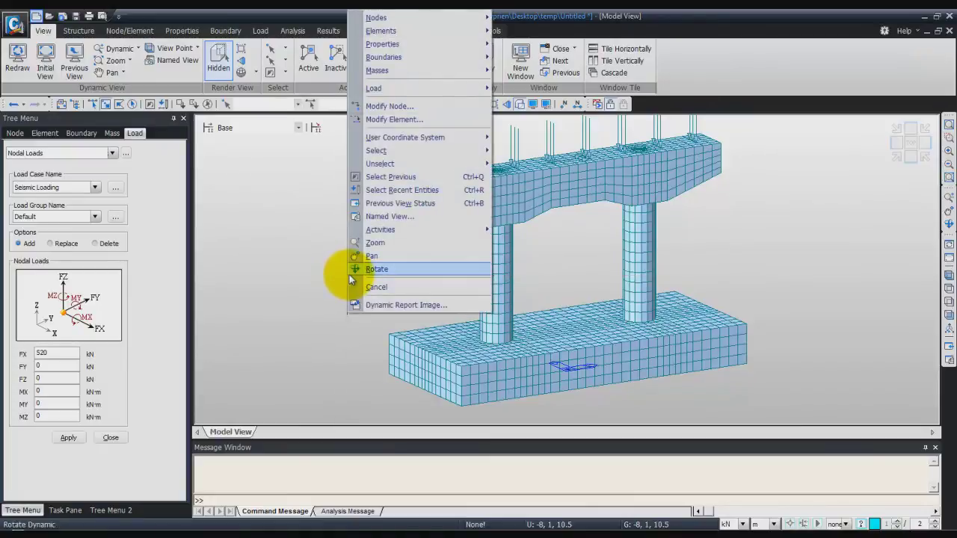
{"action": "mouse_move", "coordinate": [448, 154]}
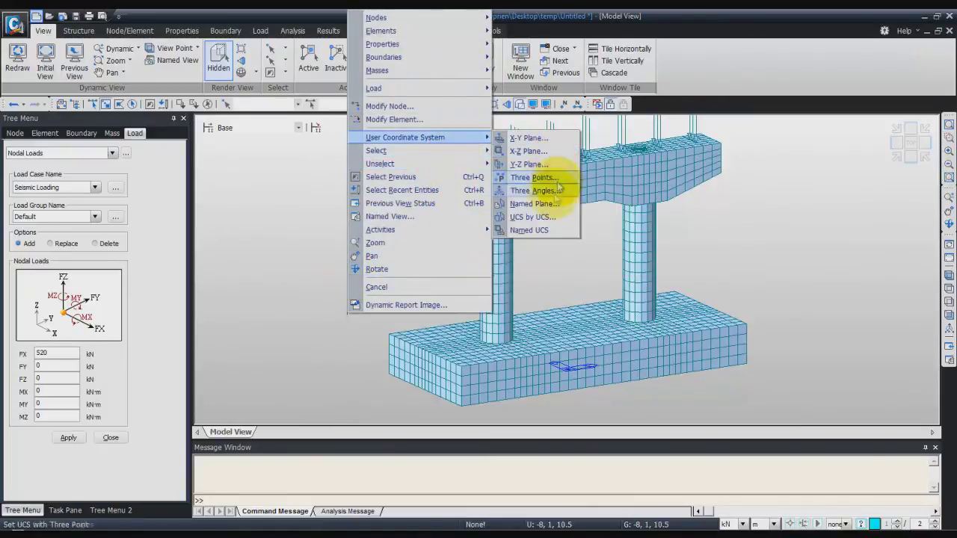
{"action": "left_click", "coordinate": [536, 218]}
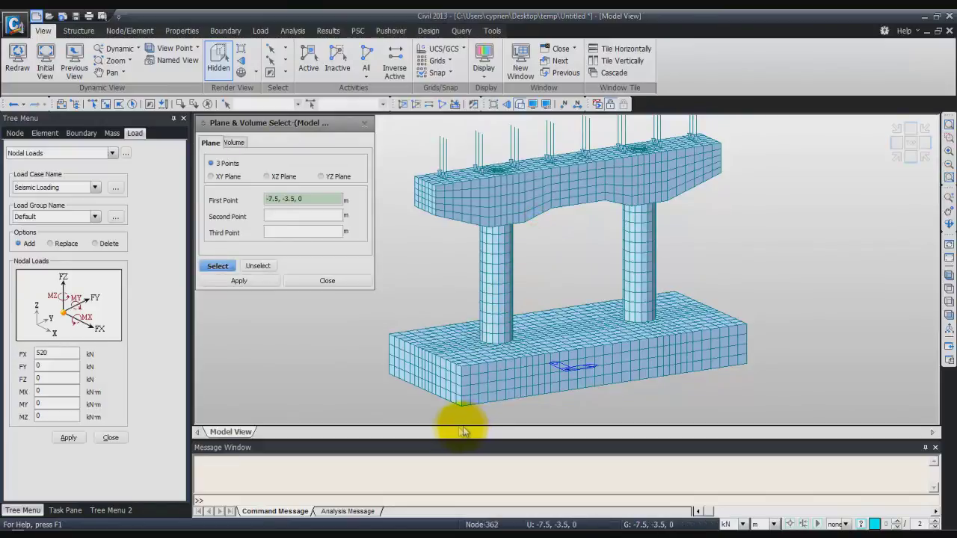
{"action": "left_click", "coordinate": [212, 177]}
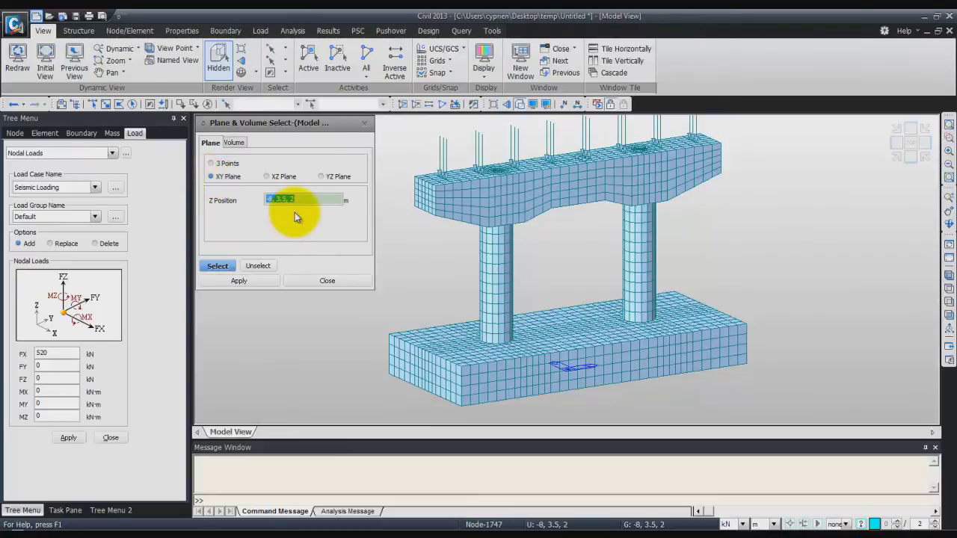
{"action": "type", "text": "0"}
{"action": "left_click", "coordinate": [261, 277]}
{"action": "left_click", "coordinate": [327, 281]}
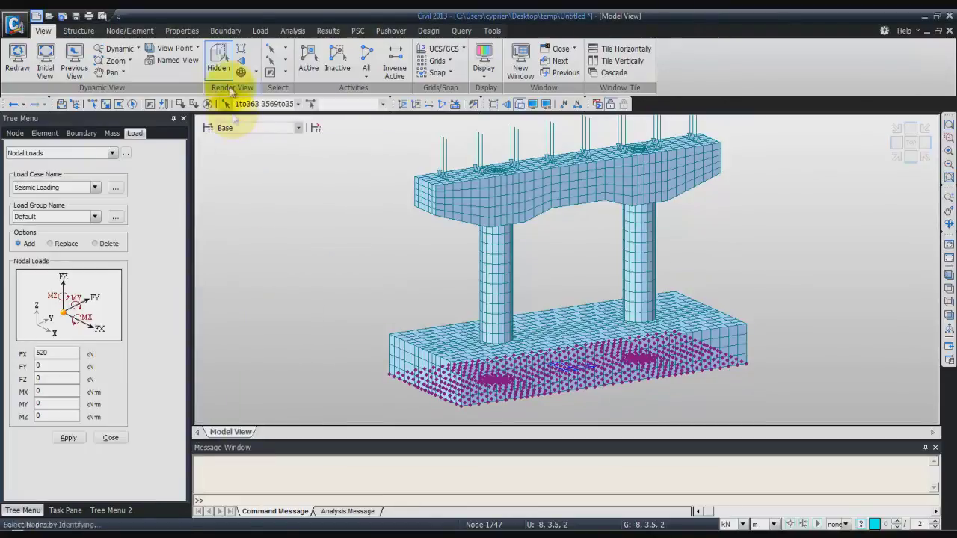
- Add supports restraining all translations (D-ALL) in the Default boundary group to the selected footing base nodes, and clear the support symbols
{"action": "left_click", "coordinate": [227, 31]}
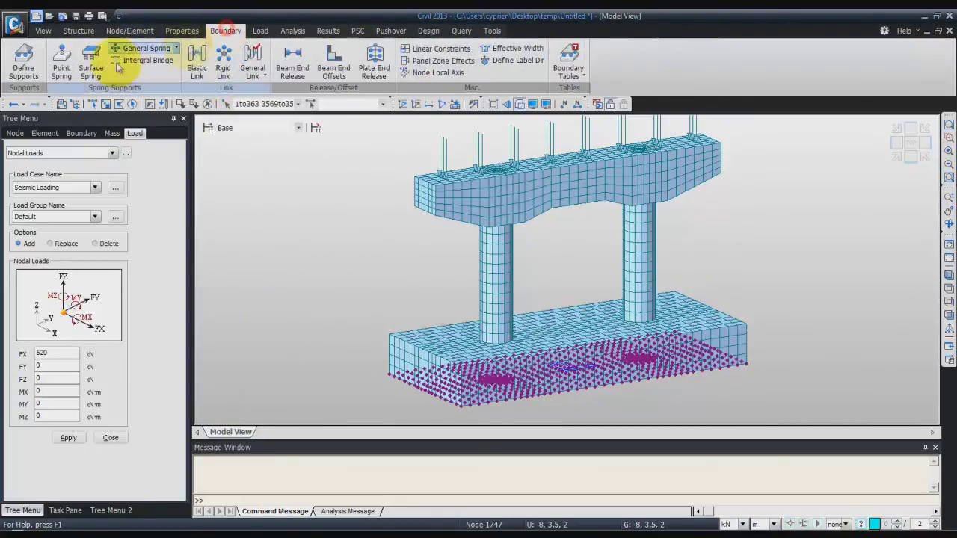
{"action": "left_click", "coordinate": [23, 69]}
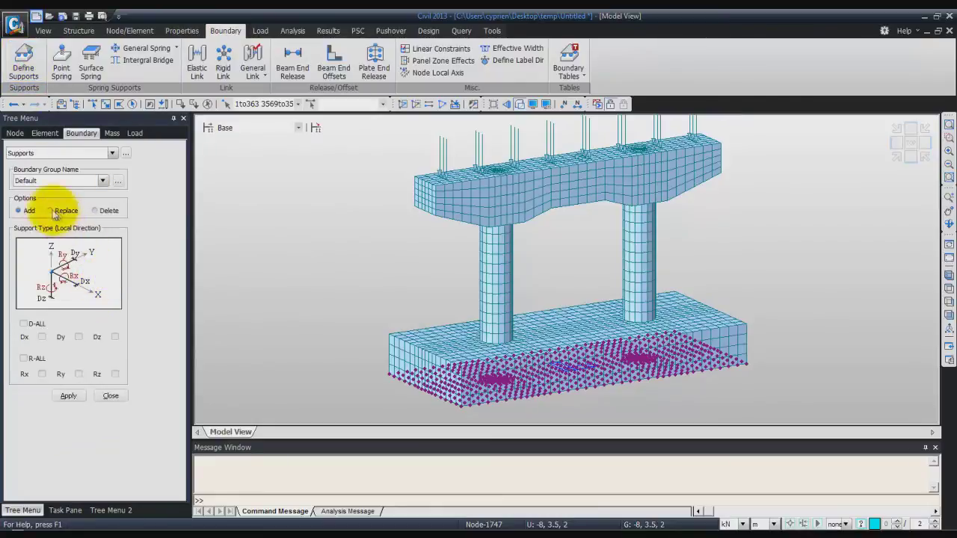
{"action": "left_click", "coordinate": [24, 325]}
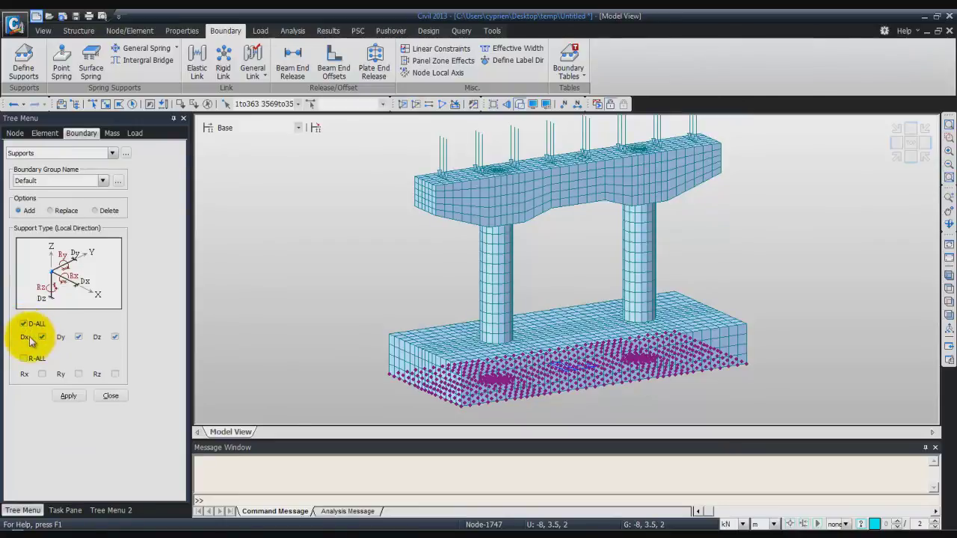
{"action": "left_click", "coordinate": [68, 396]}
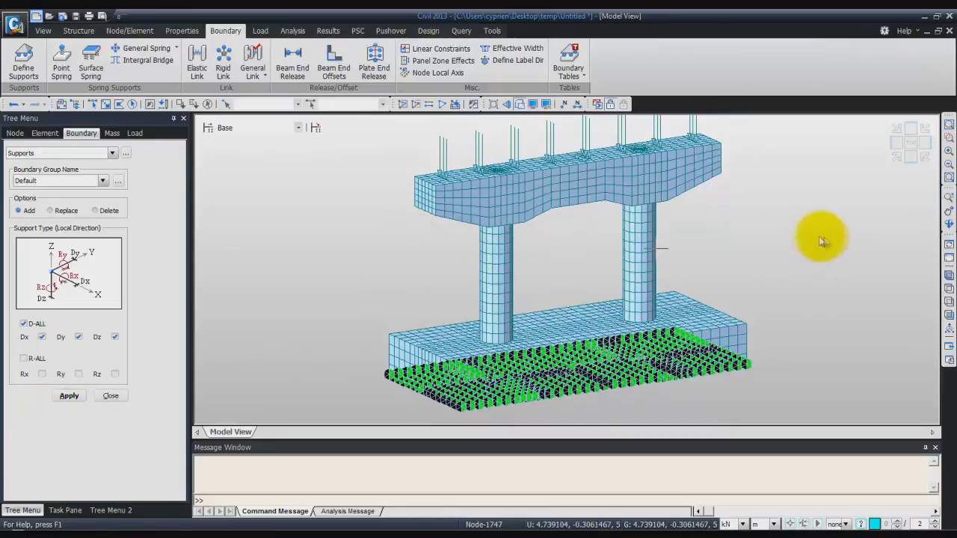
{"action": "left_click", "coordinate": [949, 245]}
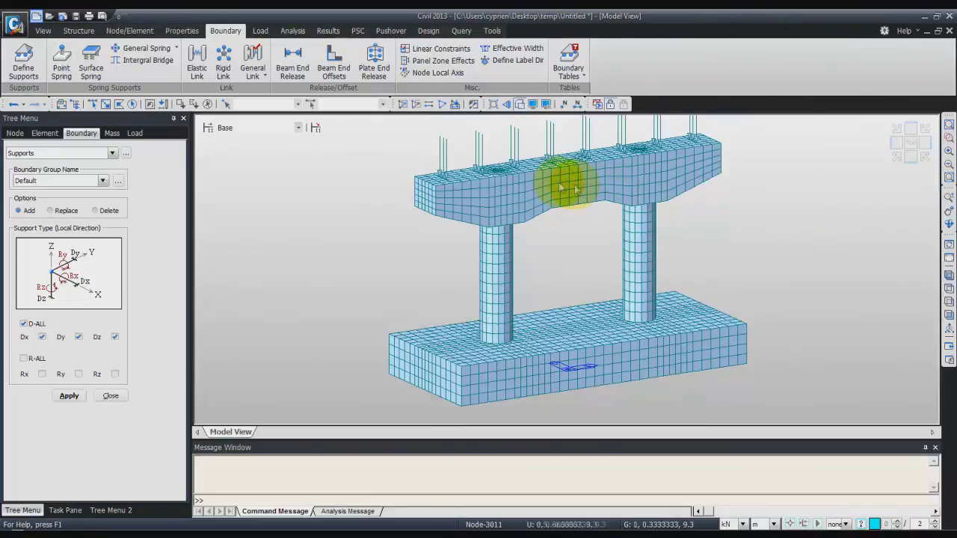
- Run the analysis using the Multi Frontal Sparse Gaussian solver with automatic memory allocation
{"action": "left_click", "coordinate": [291, 32]}
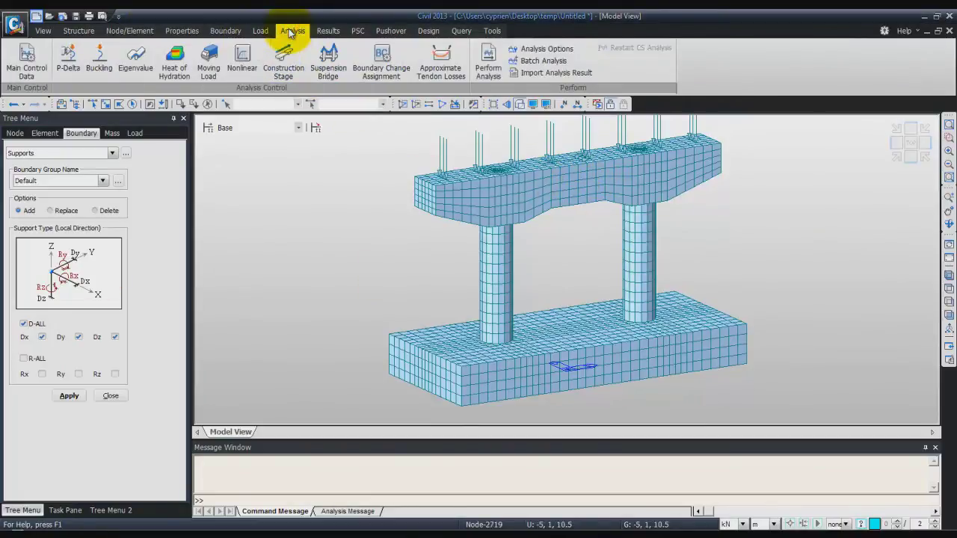
{"action": "left_click", "coordinate": [546, 49]}
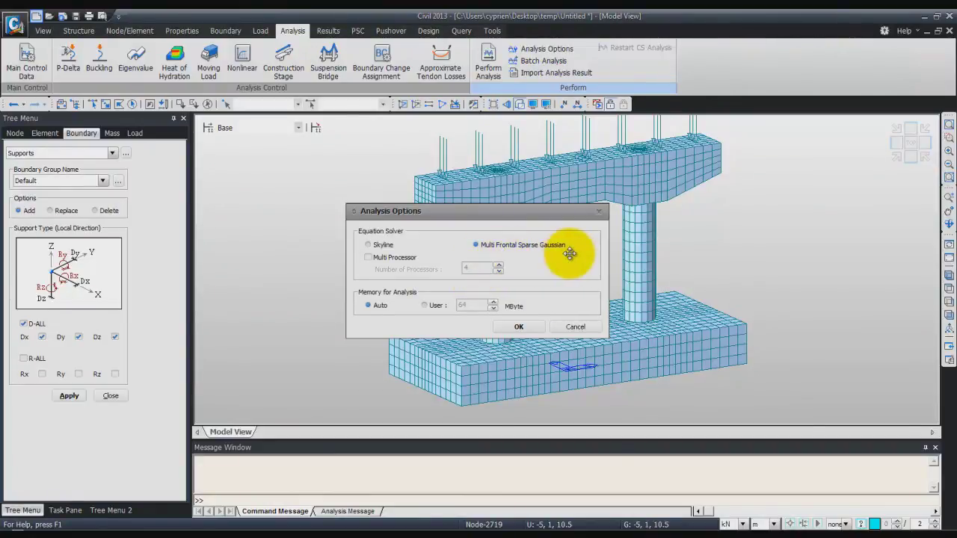
{"action": "left_click", "coordinate": [517, 326]}
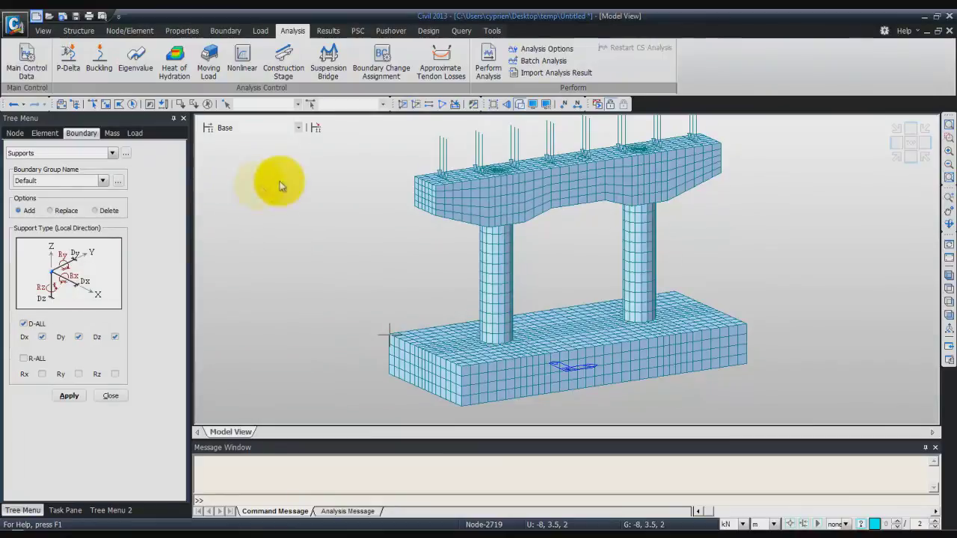
{"action": "left_click", "coordinate": [488, 61]}
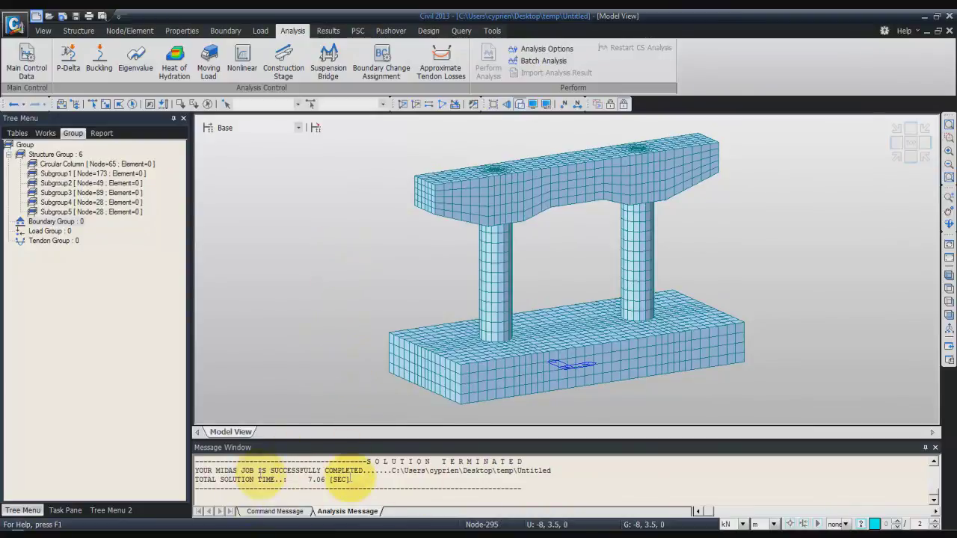
- Look through the analysis messages to check the solution phases, completion status and solution time
{"action": "scroll", "coordinate": [419, 472], "scroll_direction": "up", "scroll_amount": 2}
{"action": "scroll", "coordinate": [418, 473], "scroll_direction": "down", "scroll_amount": 2}
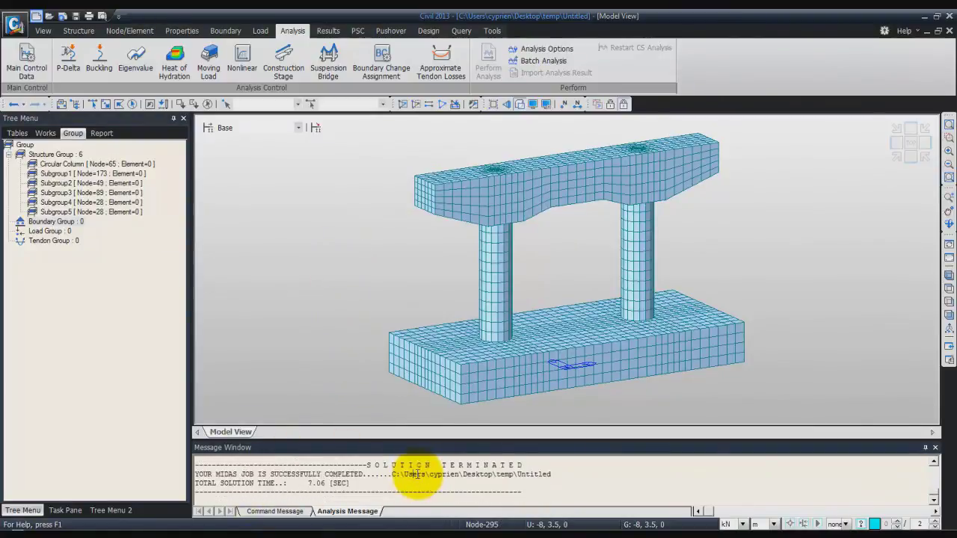
{"action": "scroll", "coordinate": [336, 482], "scroll_direction": "up", "scroll_amount": 3}
{"action": "scroll", "coordinate": [340, 484], "scroll_direction": "up", "scroll_amount": 4}
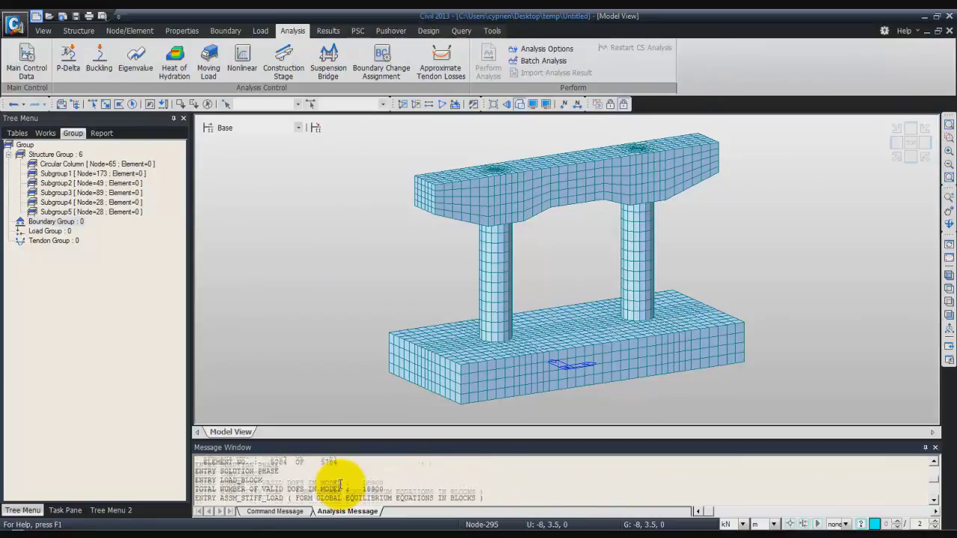
{"action": "scroll", "coordinate": [338, 477], "scroll_direction": "down", "scroll_amount": 6}
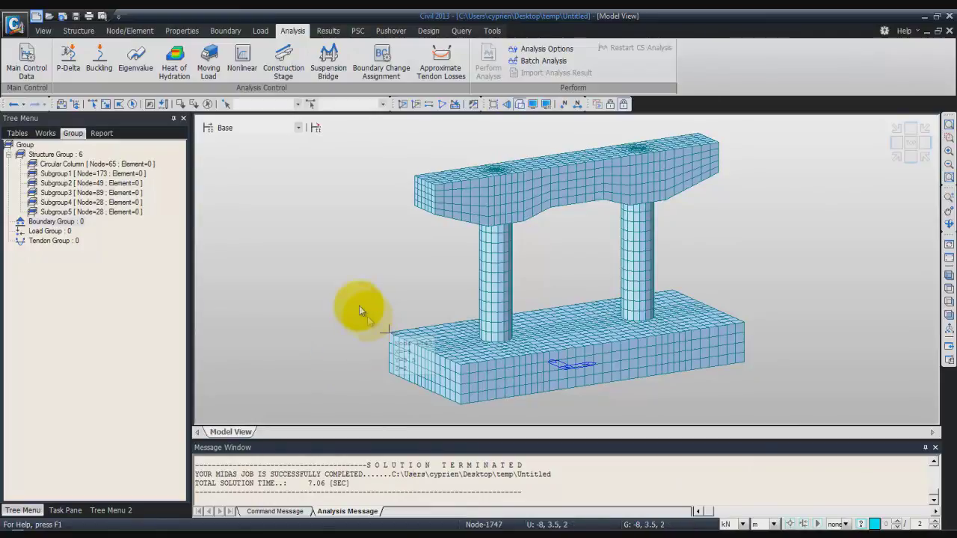
{"action": "mouse_move", "coordinate": [356, 313]}
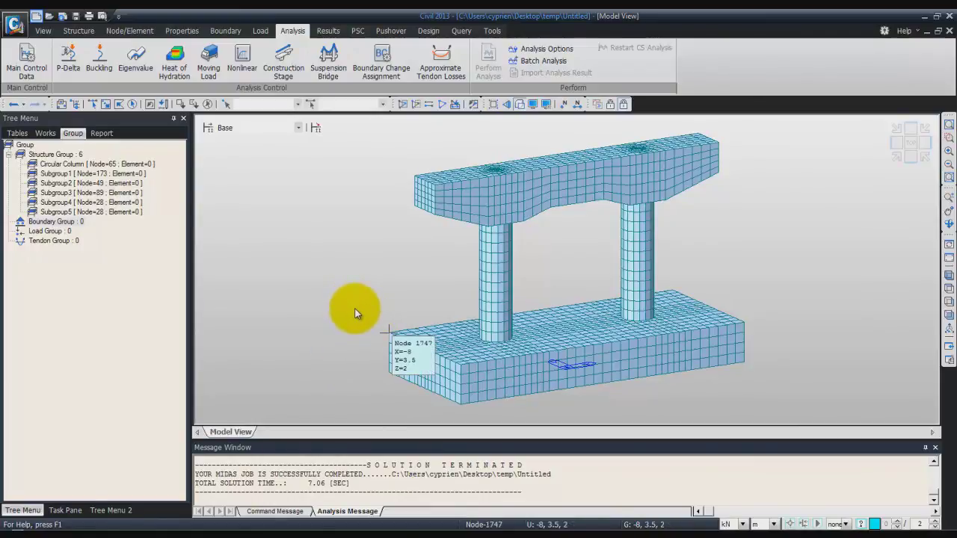